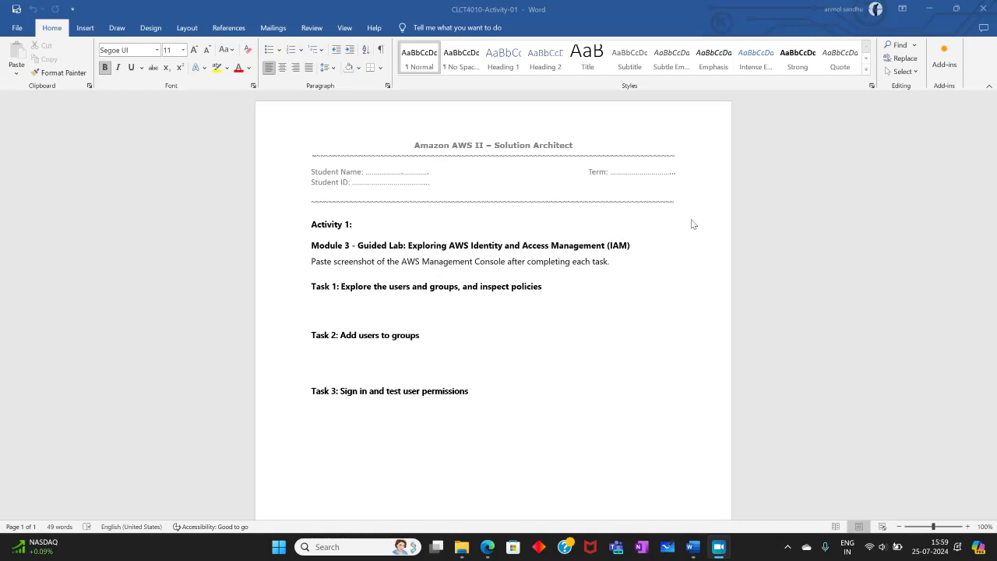
Step: Minimize the Word activity document and read the lab guide from the overview through the first instructions of Task 1
left_click(929, 9)
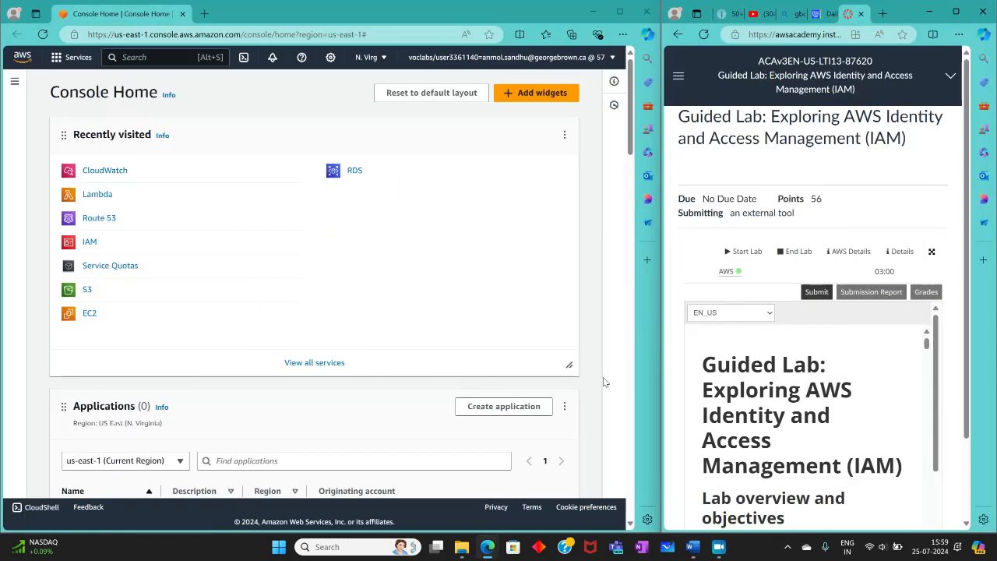
scroll(768, 330, "down", 4)
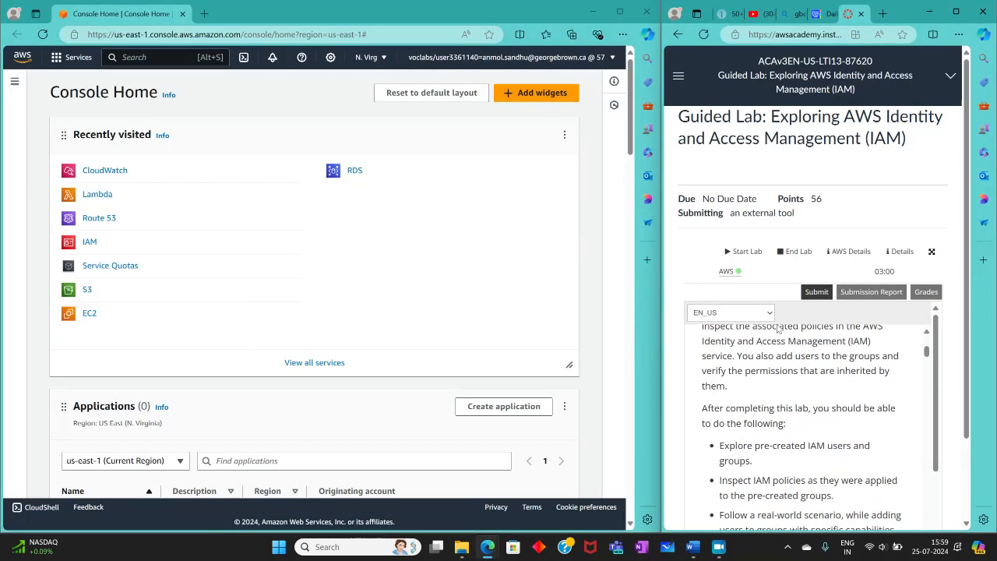
scroll(848, 351, "down", 3)
scroll(920, 389, "down", 2)
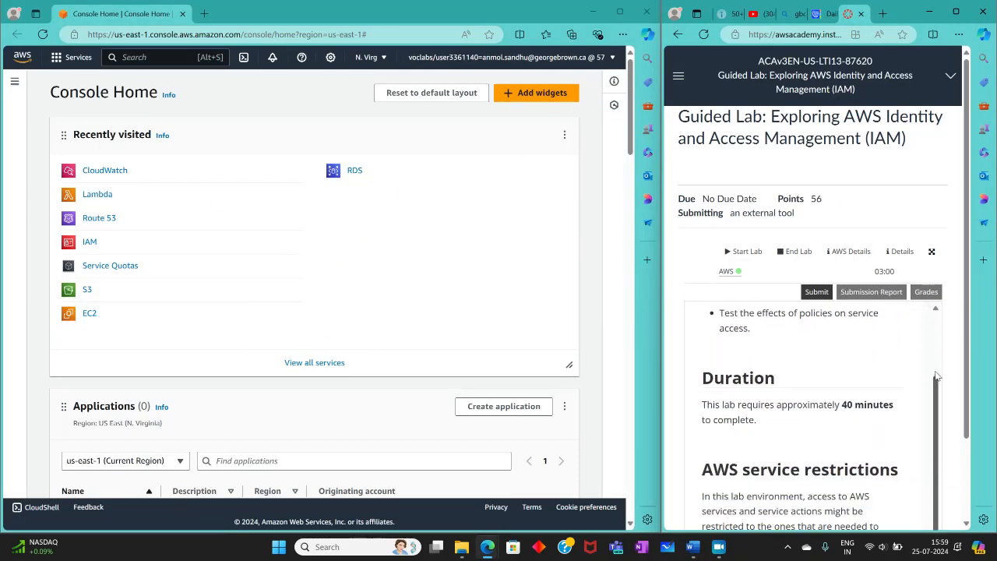
scroll(921, 389, "down", 6)
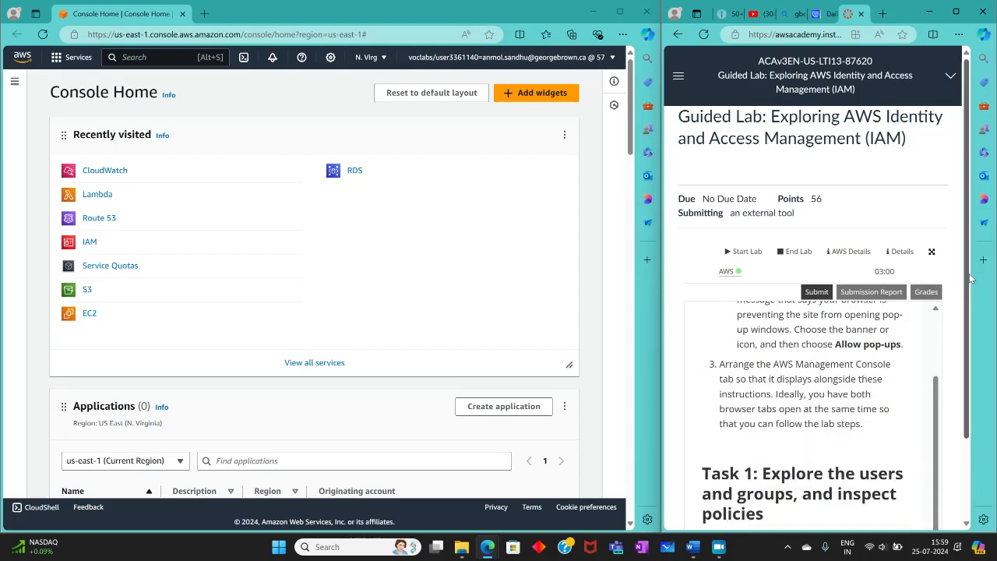
scroll(973, 374, "down", 2)
scroll(757, 364, "down", 3)
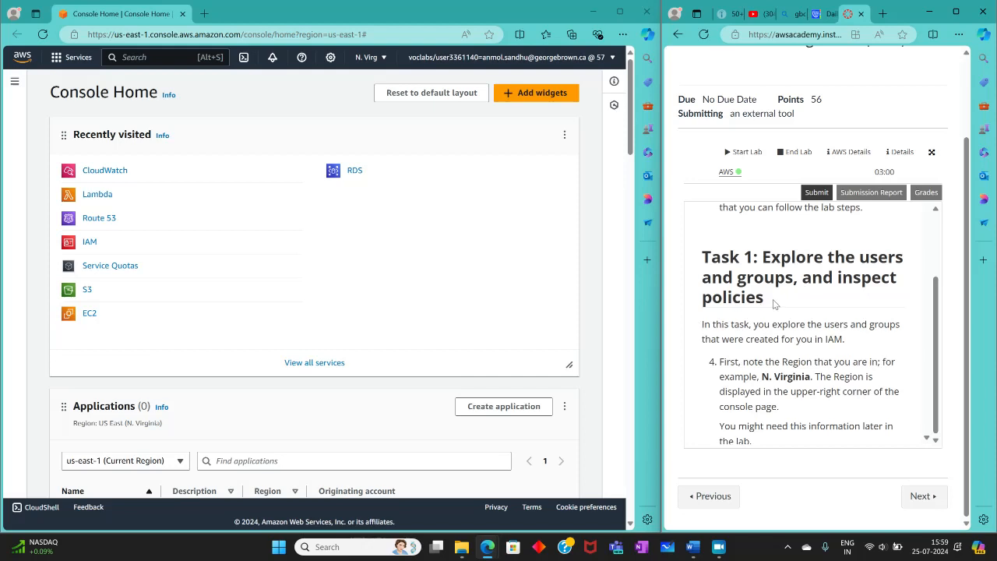
scroll(736, 299, "down", 3)
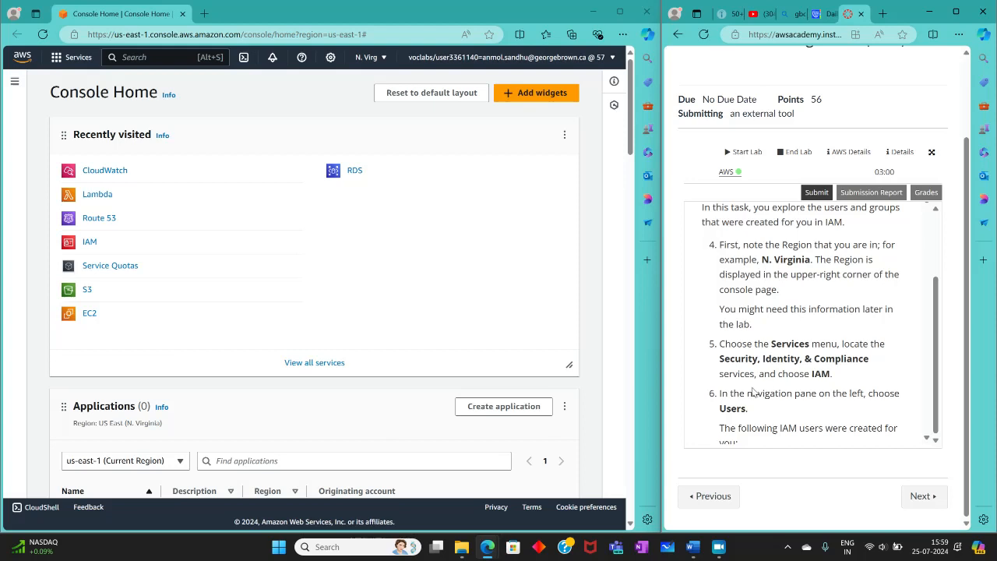
scroll(752, 391, "down", 3)
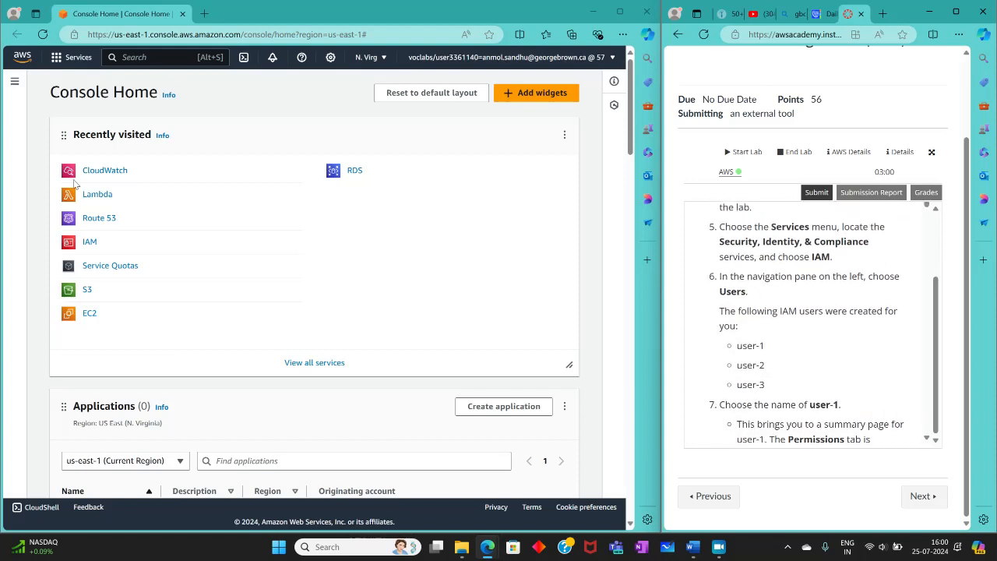
Step: Open the IAM service from the recently visited services and show its list of users
left_click(89, 242)
left_click(89, 243)
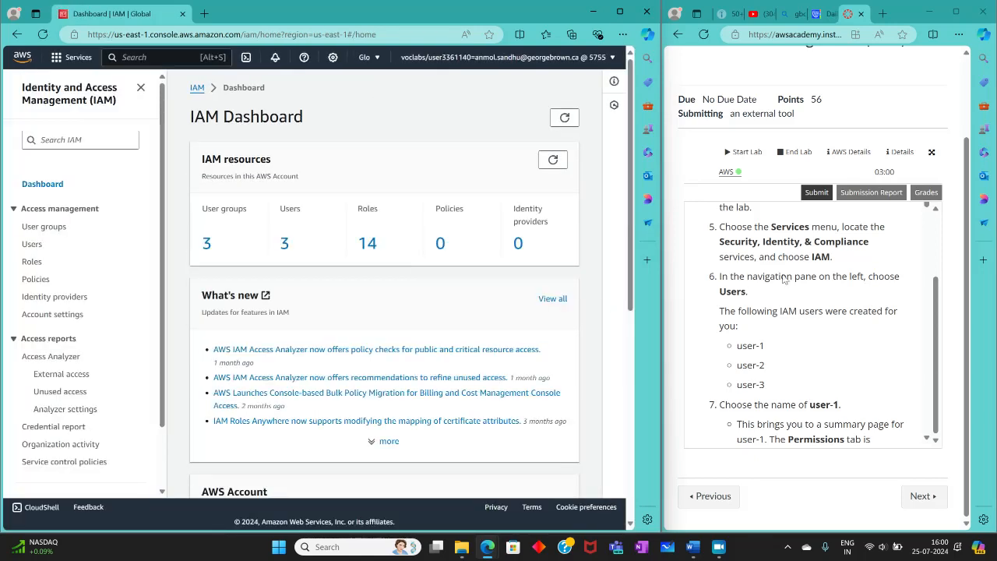
scroll(891, 269, "down", 2)
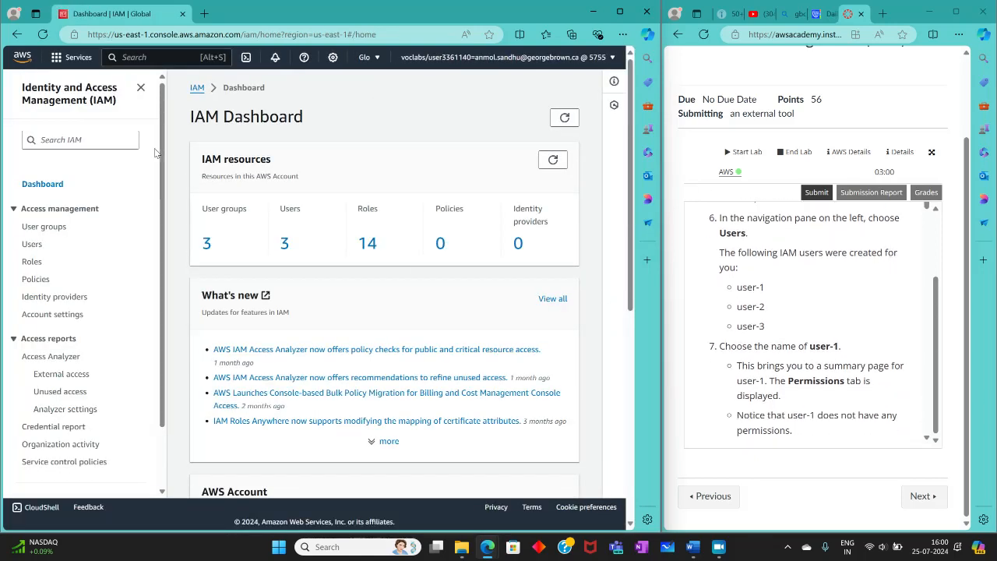
left_click(69, 247)
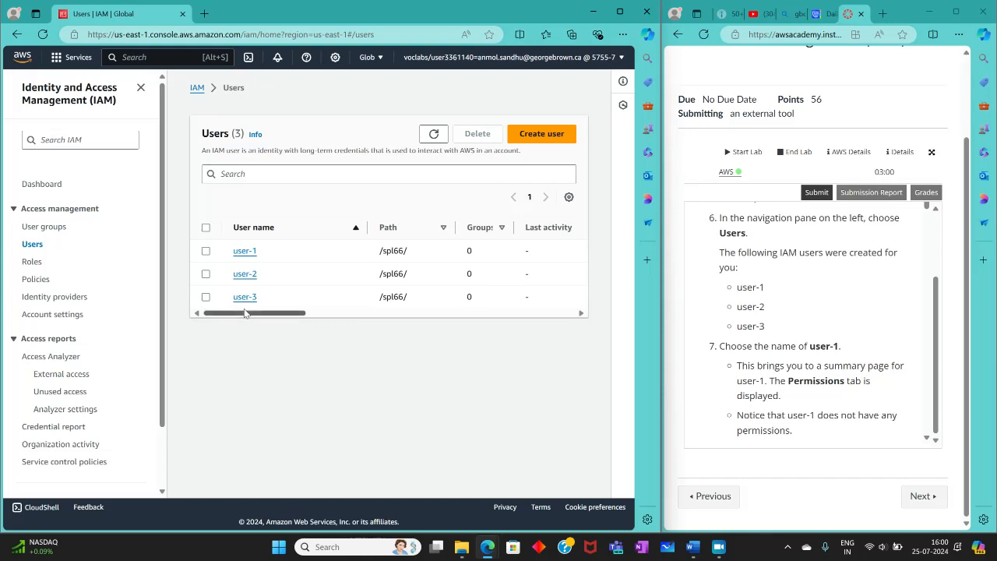
Step: Open user-1's details and examine its permissions policies and permissions boundary
scroll(847, 337, "down", 3)
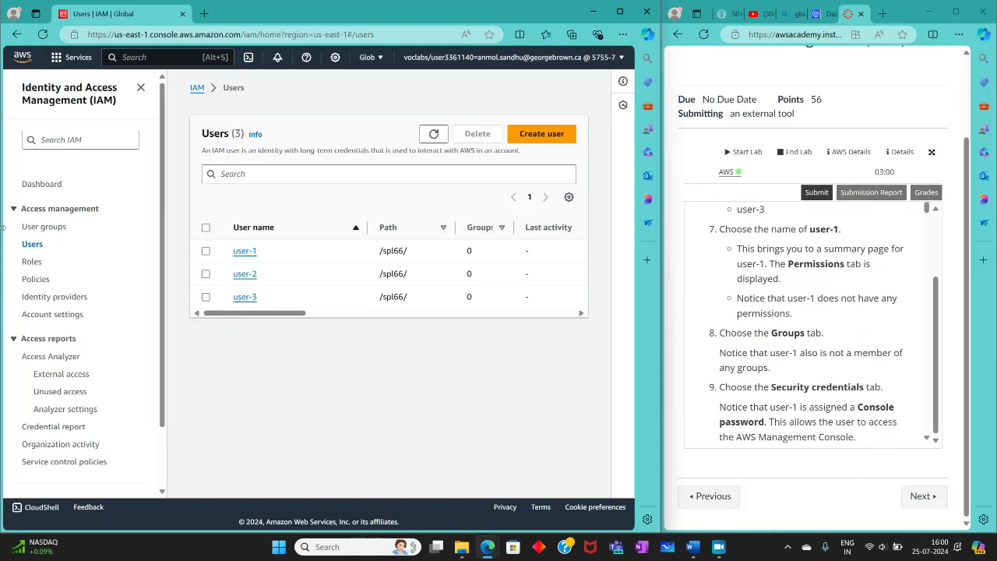
left_click(245, 251)
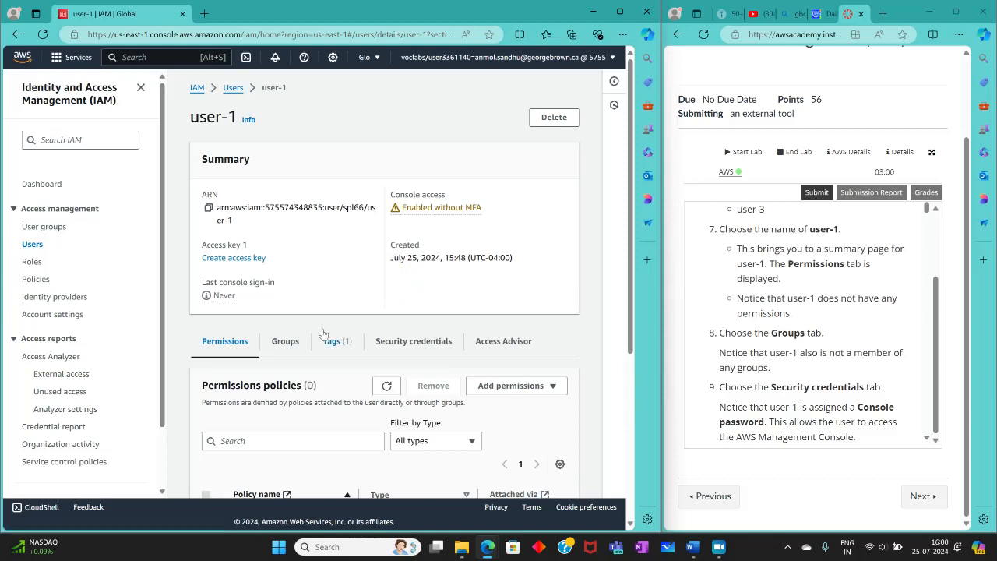
scroll(264, 344, "down", 2)
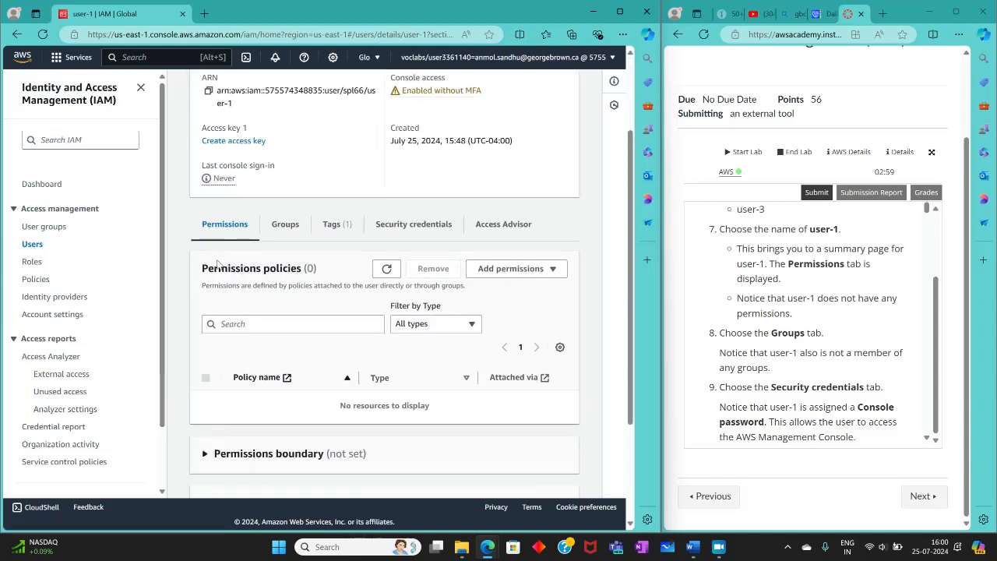
scroll(330, 331, "down", 2)
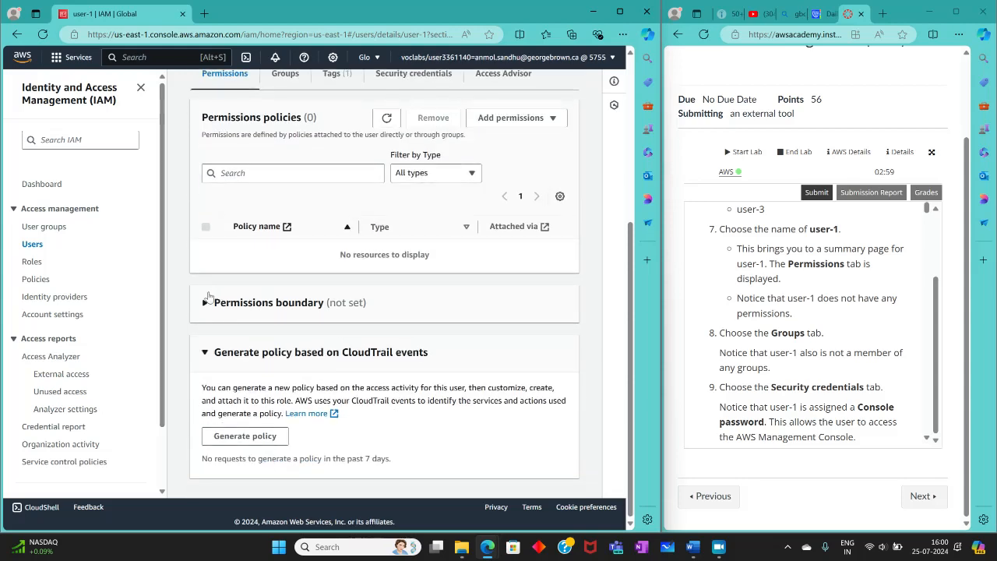
double_click(209, 305)
scroll(315, 327, "up", 2)
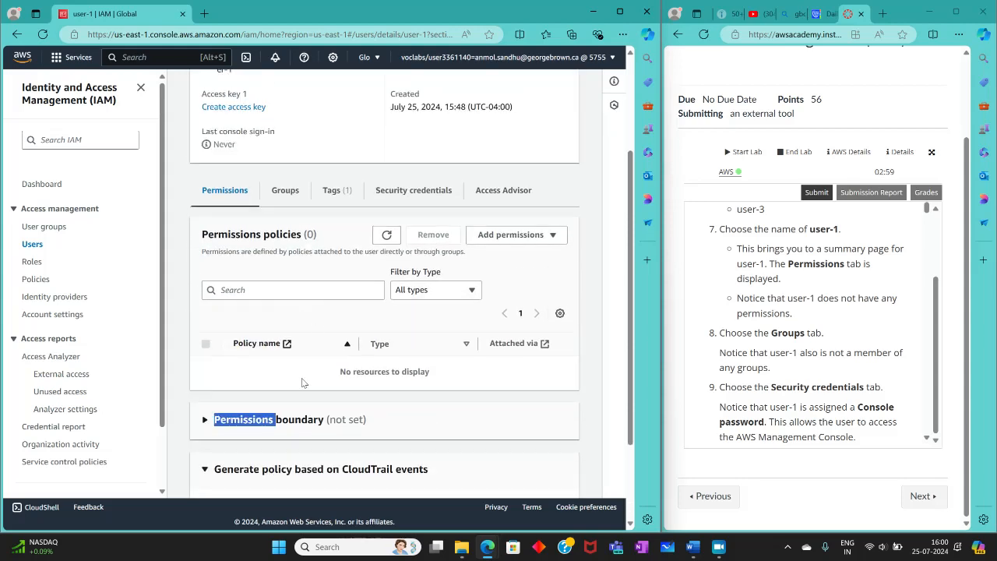
left_click(267, 282)
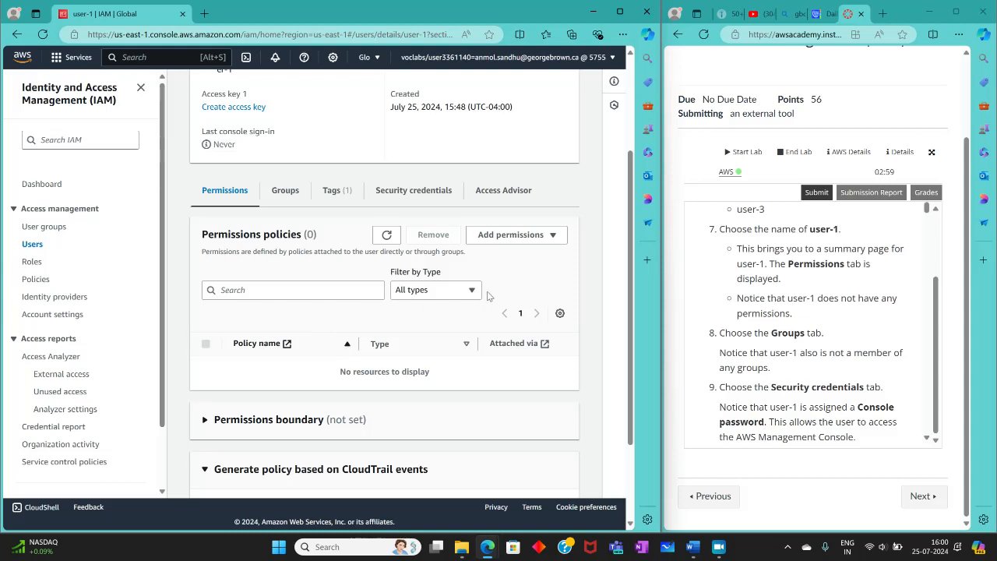
Step: Check user-1's group membership and its console sign-in details under Security credentials
left_click(285, 190)
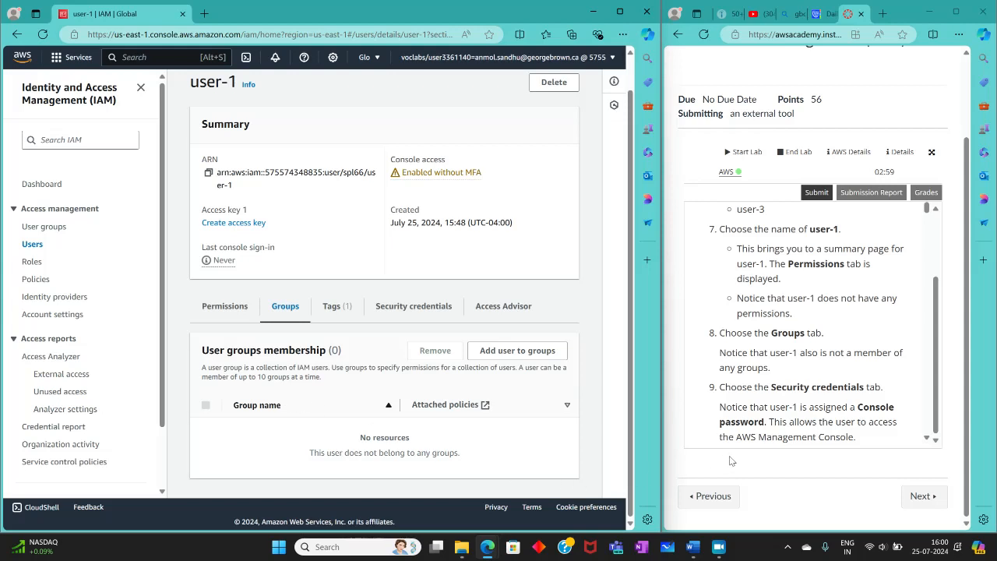
left_click(410, 308)
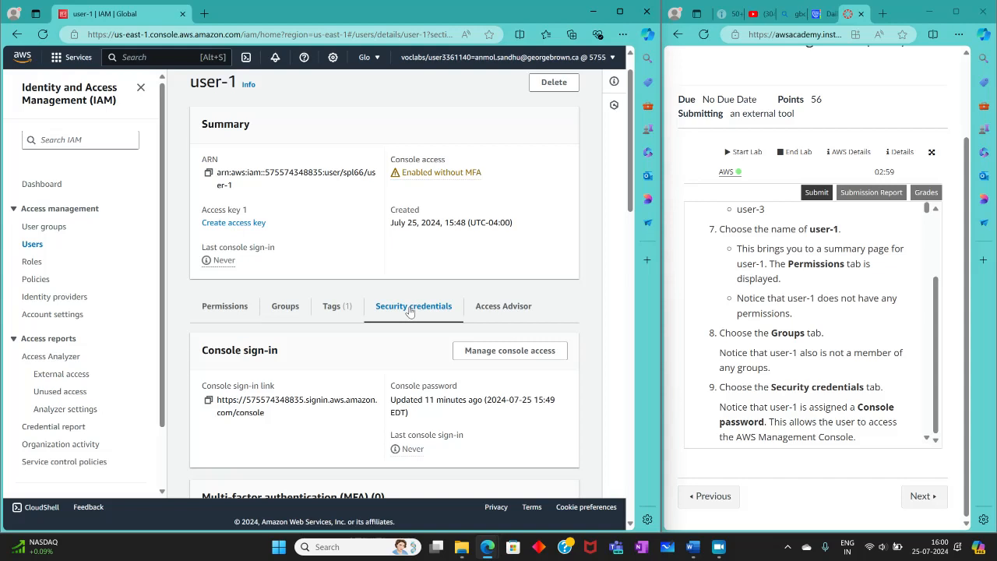
scroll(385, 333, "down", 3)
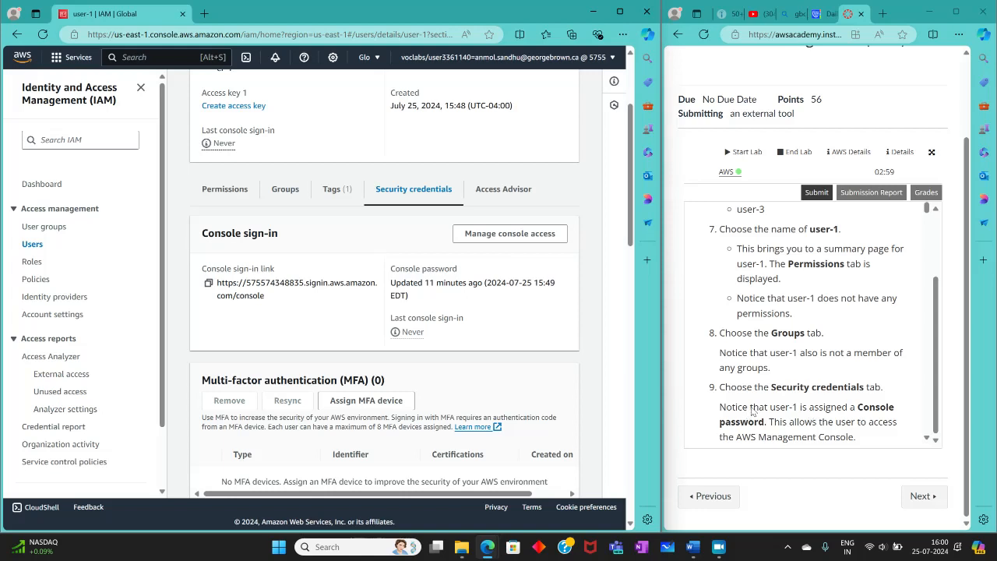
Step: Open the permissions policies of the EC2-Support user group and widen the Policy name column to fit the full name
scroll(752, 411, "down", 1)
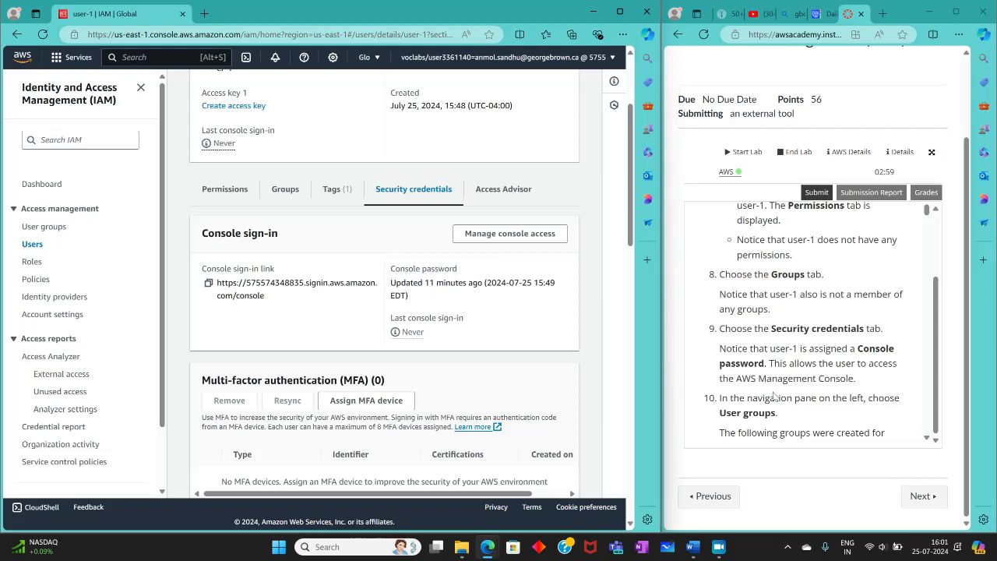
scroll(772, 396, "down", 3)
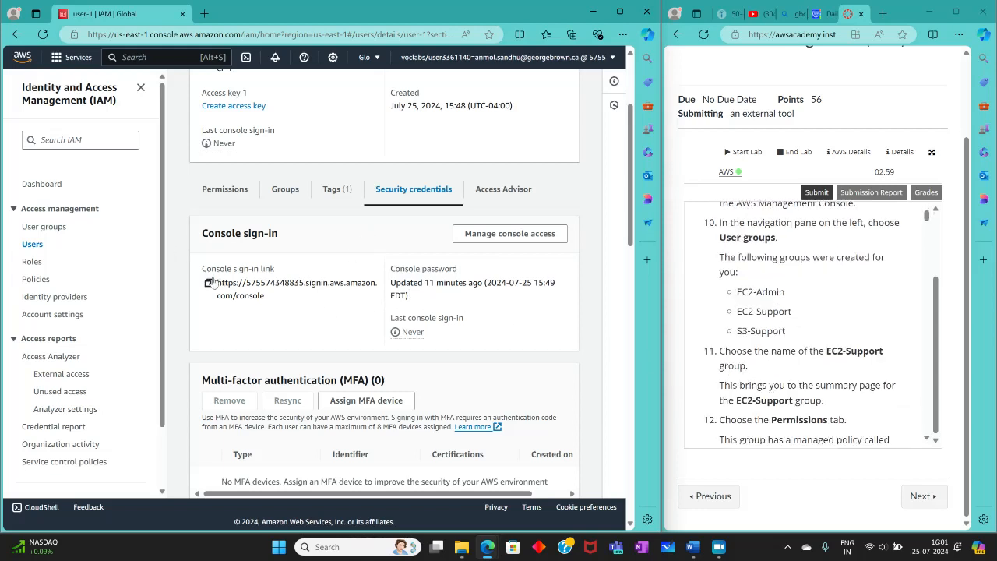
left_click(37, 228)
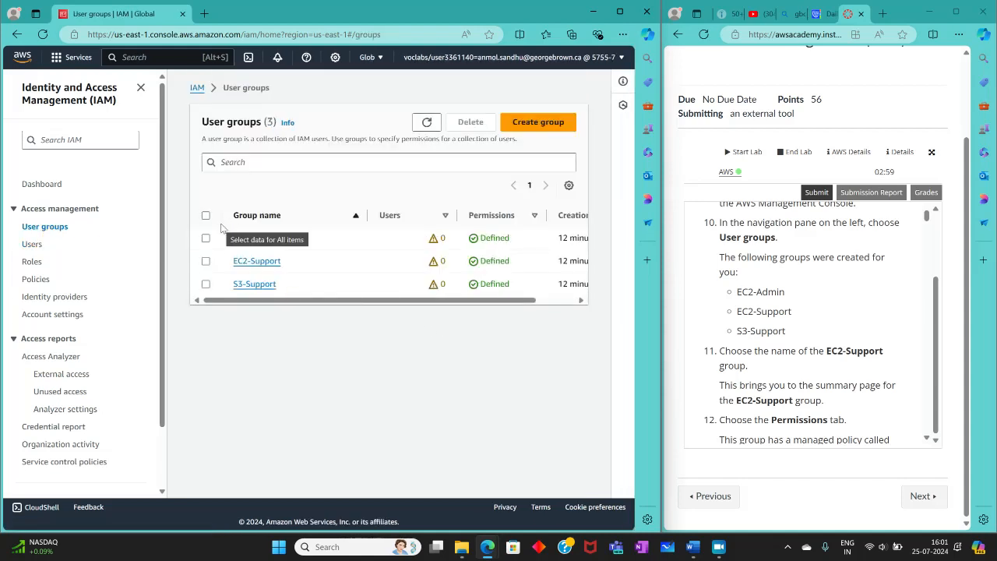
left_click(265, 264)
scroll(748, 343, "down", 3)
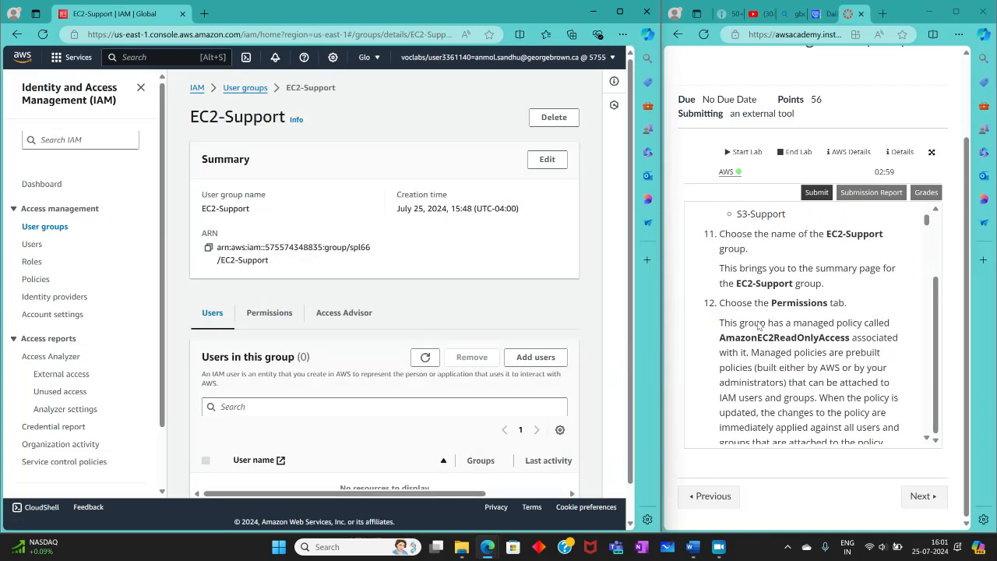
scroll(725, 335, "down", 2)
left_click(268, 312)
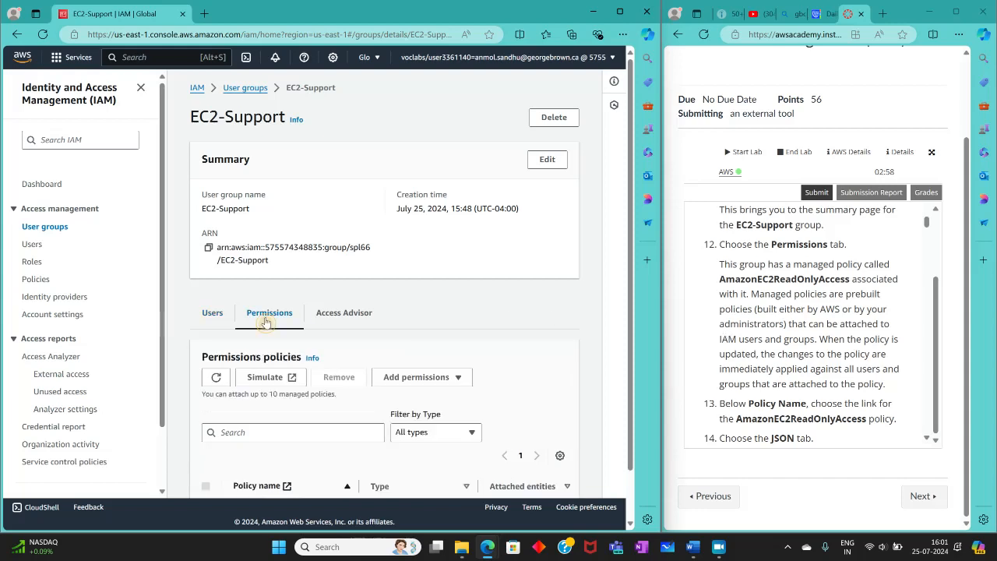
scroll(327, 380, "down", 1)
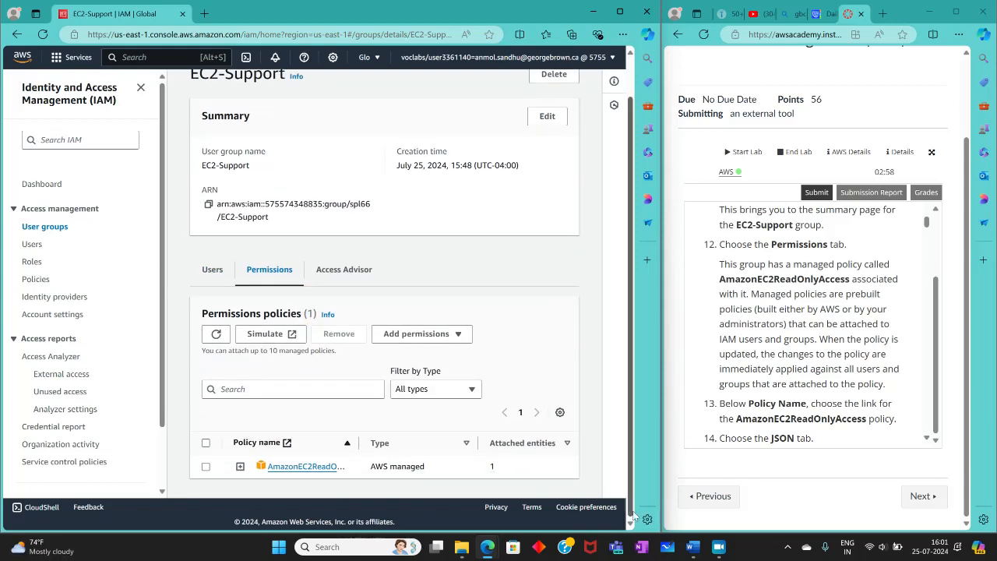
left_click_drag(358, 438, 395, 436)
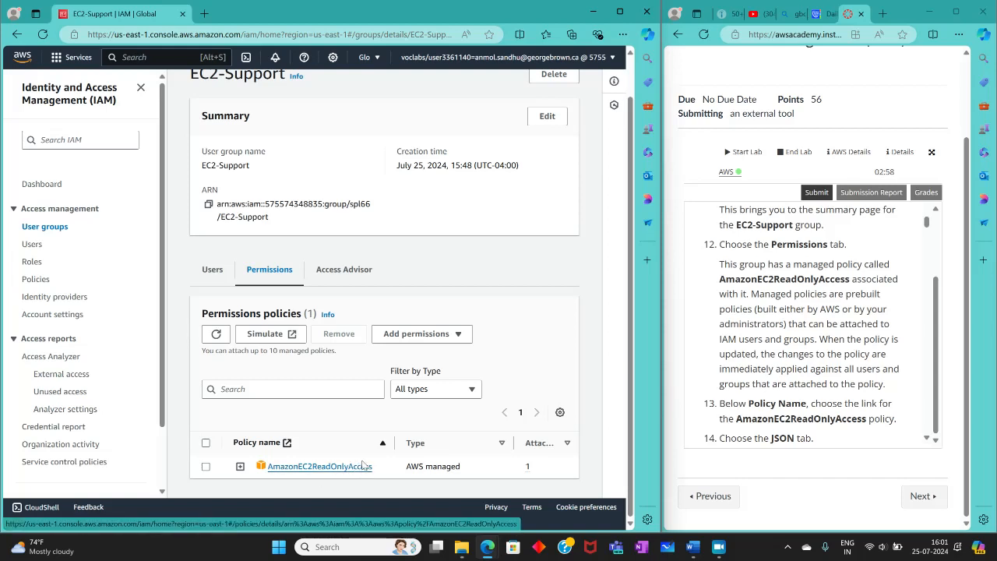
Step: Open the AmazonEC2ReadOnlyAccess policy and review the summary of its allowed services and access levels
scroll(851, 357, "down", 3)
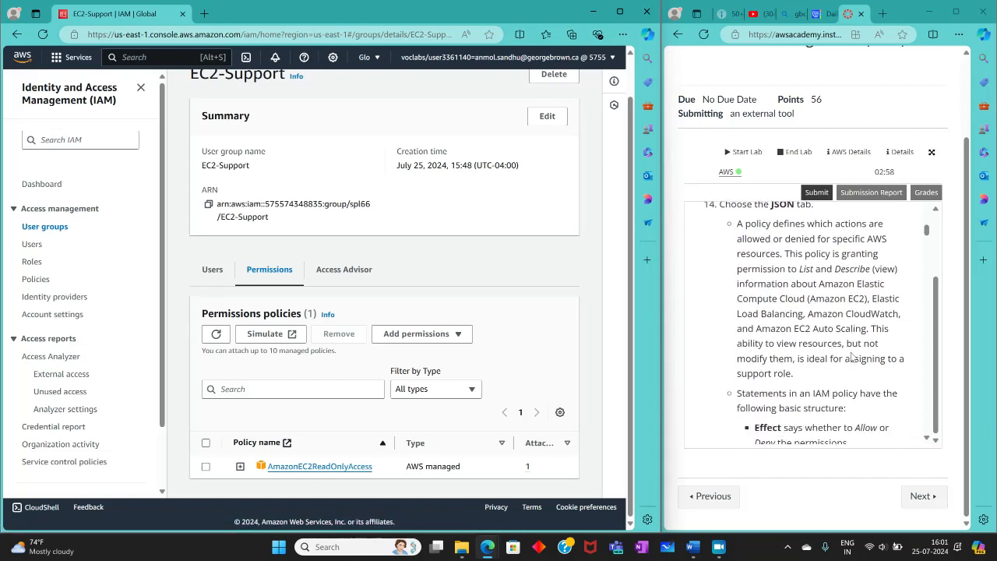
scroll(852, 357, "up", 1)
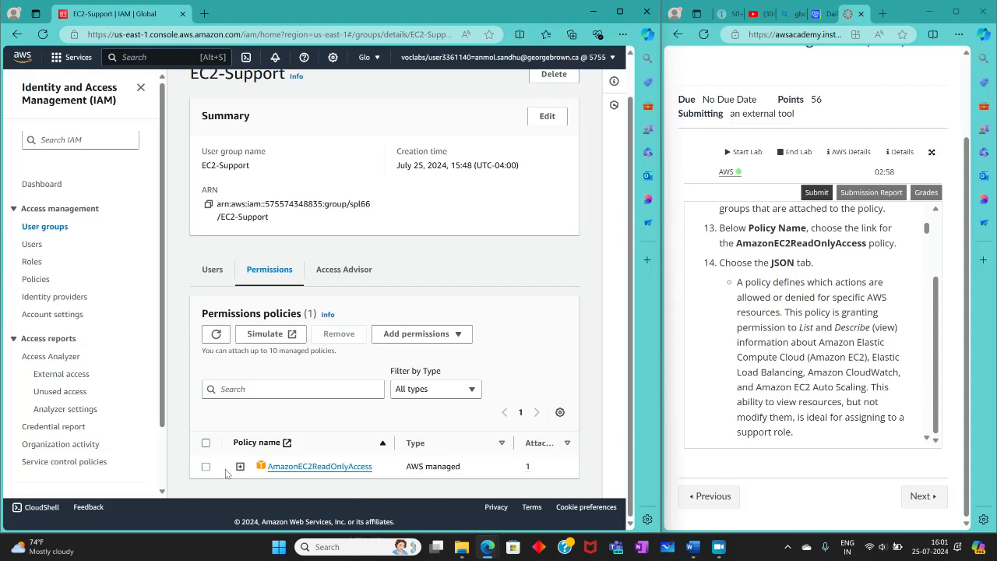
left_click(290, 467)
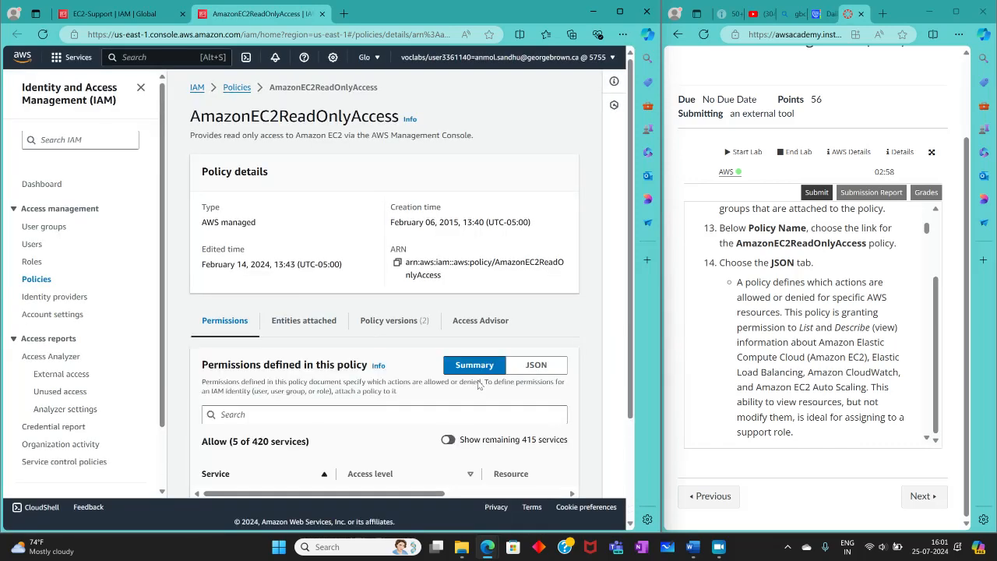
scroll(394, 367, "down", 2)
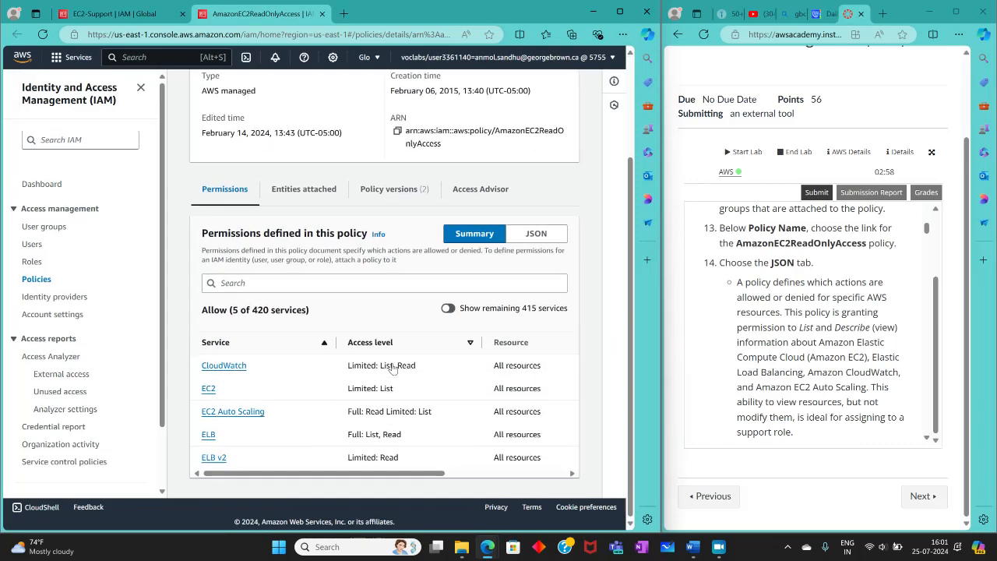
scroll(244, 440, "up", 2)
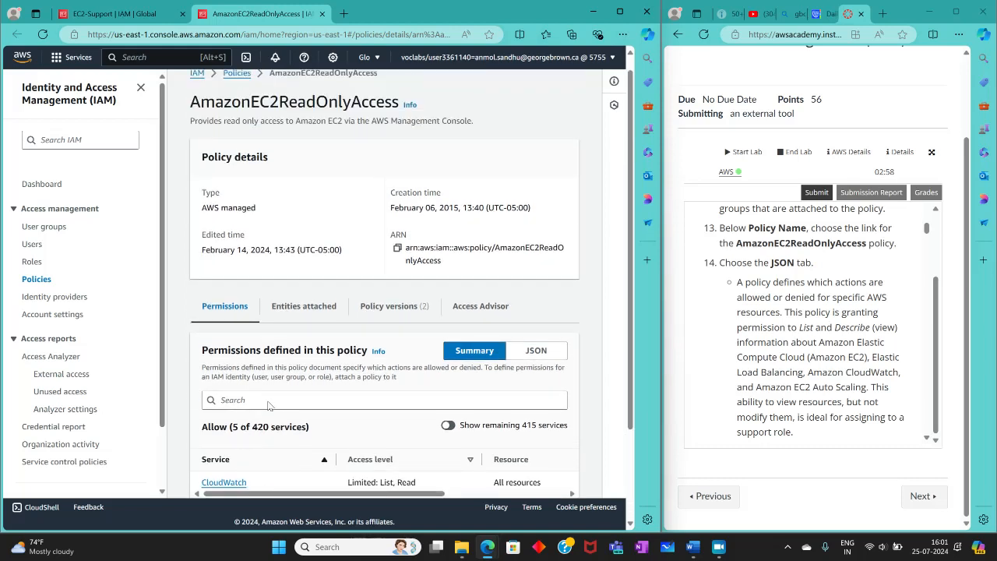
Step: Display the AmazonEC2ReadOnlyAccess policy as JSON and examine the Effect, Action and Resource of each statement
left_click(516, 353)
scroll(506, 355, "down", 4)
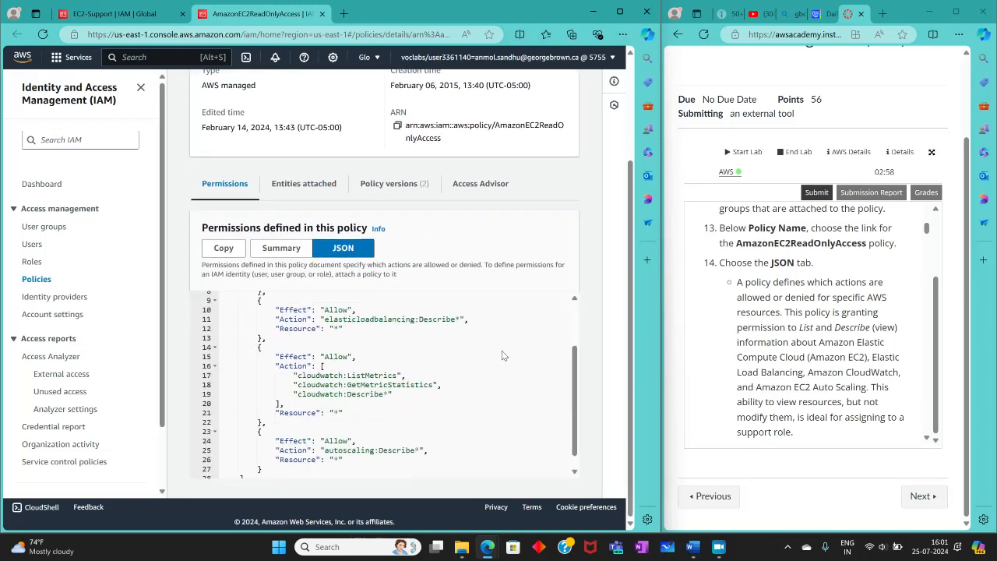
scroll(497, 346, "up", 1)
scroll(487, 345, "up", 1)
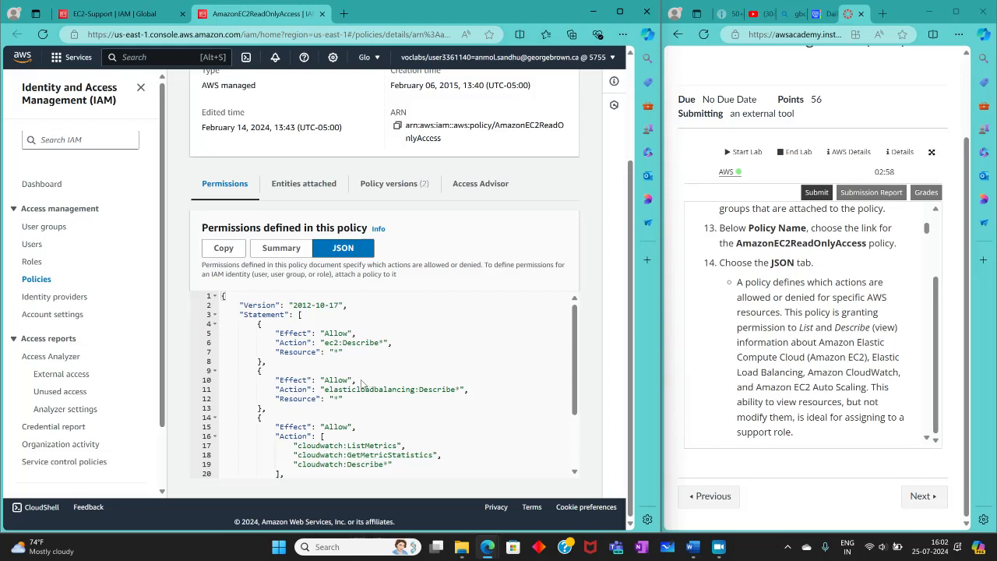
left_click_drag(343, 389, 392, 389)
scroll(391, 389, "down", 1)
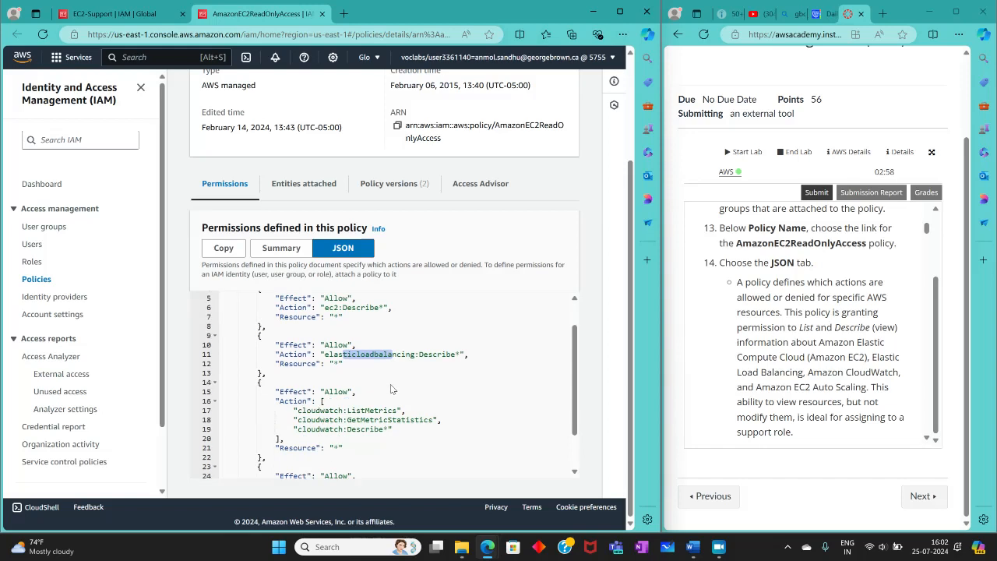
scroll(391, 389, "down", 1)
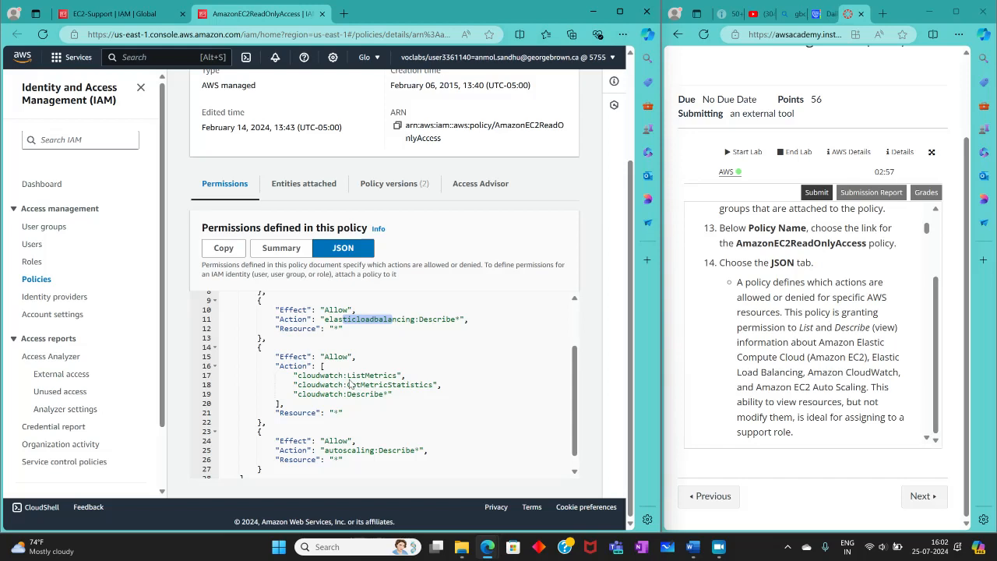
Step: Review the remaining AmazonEC2ReadOnlyAccess statements for Elastic Load Balancing, CloudWatch and Auto Scaling in the policy's JSON
scroll(378, 406, "down", 1)
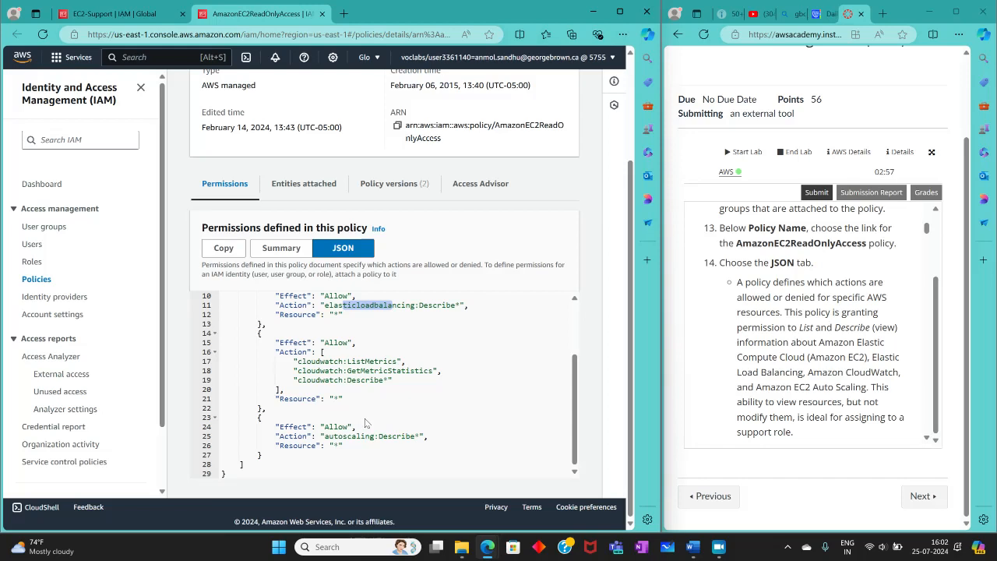
scroll(366, 421, "up", 3)
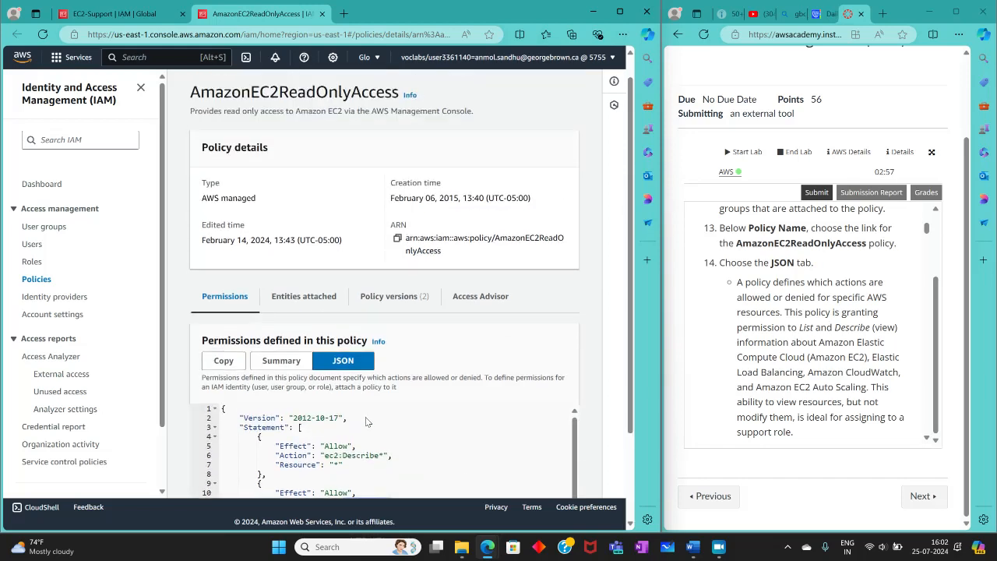
scroll(382, 401, "down", 3)
scroll(349, 394, "up", 2)
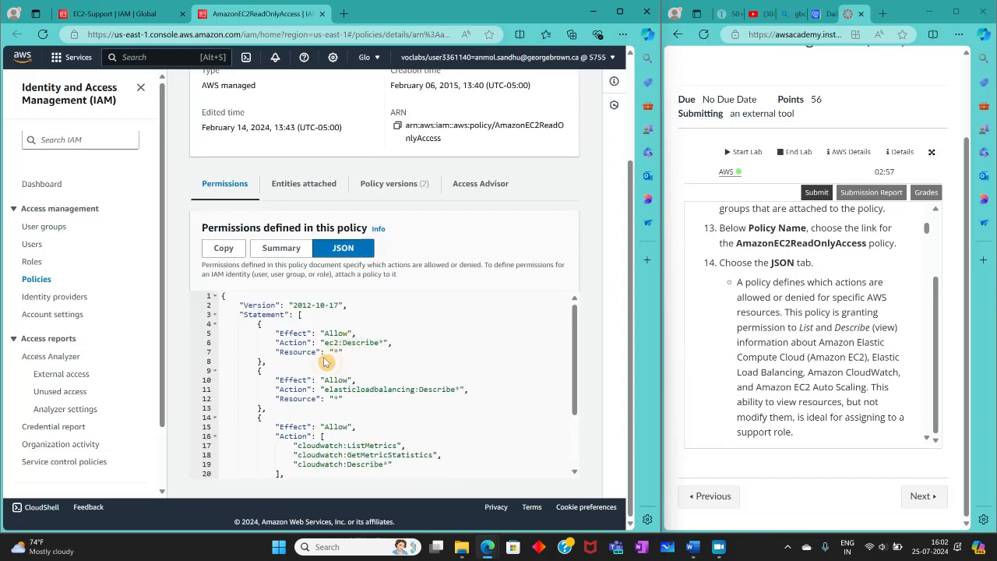
scroll(308, 370, "down", 2)
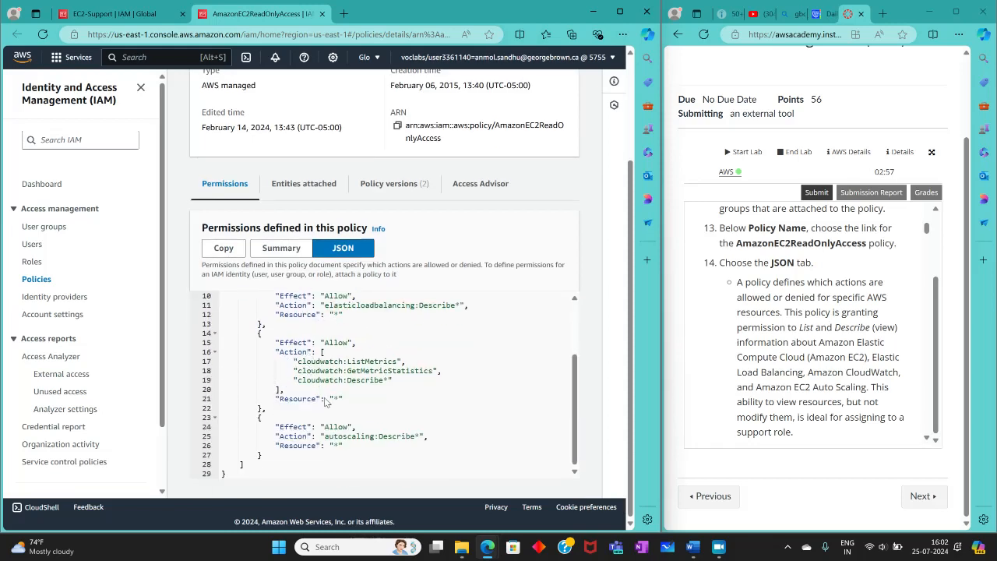
Step: Read the lab's explanation of the Effect, Action and Resource elements in IAM policy statements
scroll(723, 400, "down", 2)
scroll(724, 400, "up", 3)
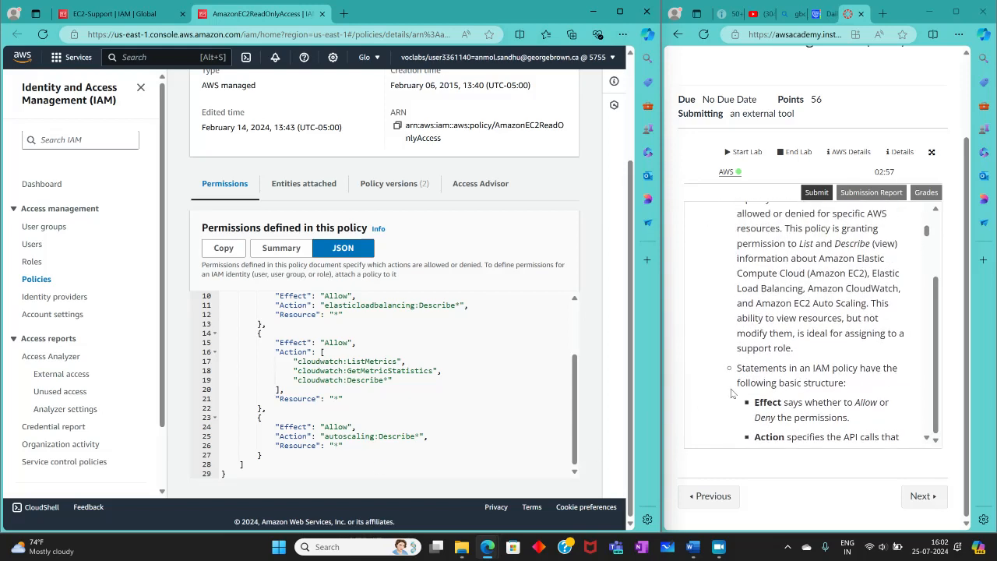
scroll(729, 386, "down", 3)
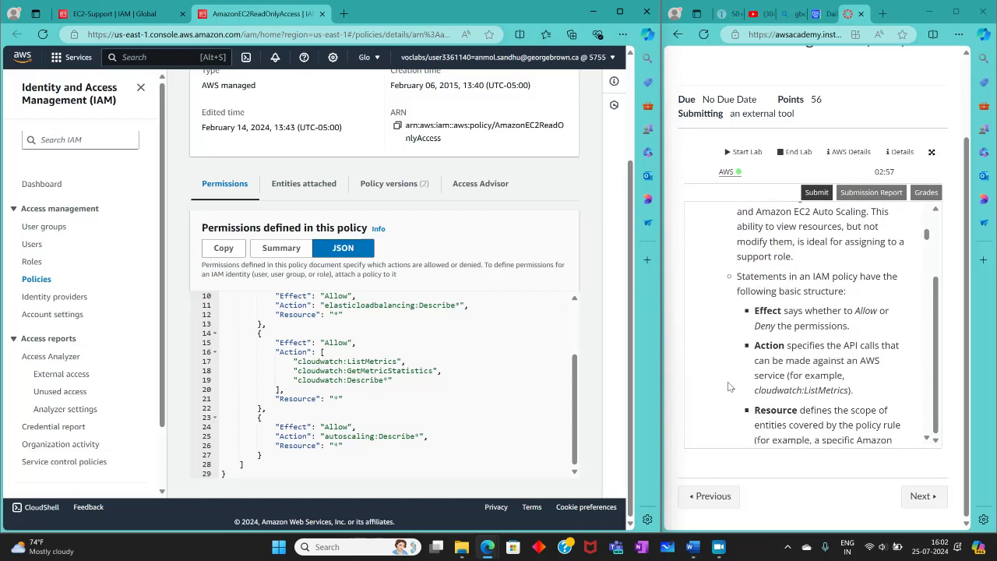
scroll(728, 386, "down", 1)
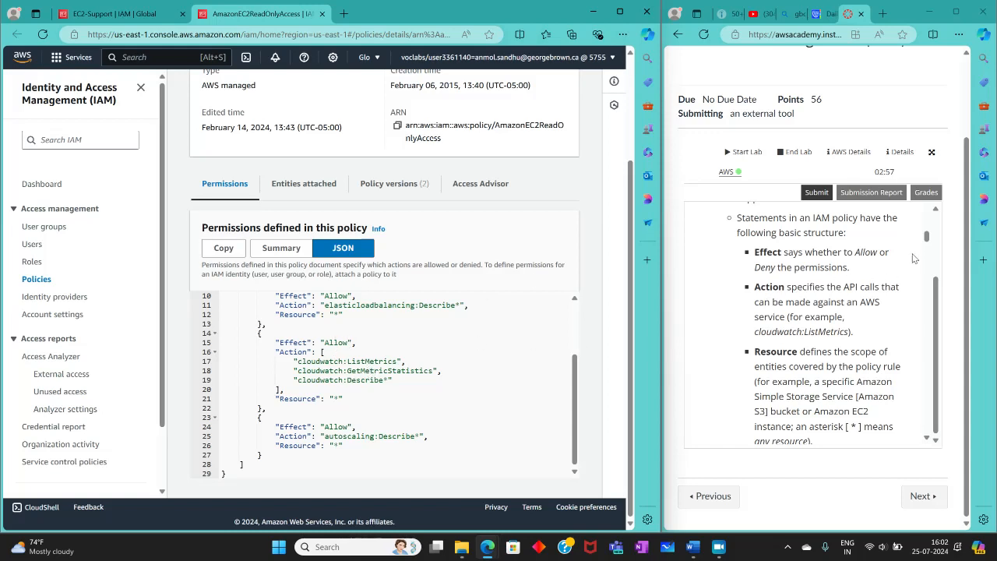
scroll(856, 273, "up", 1)
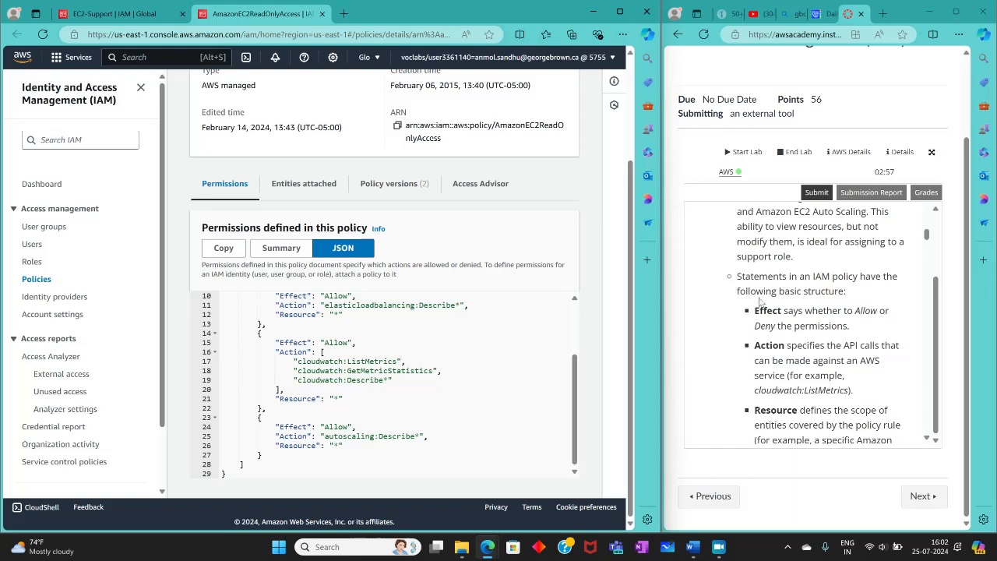
scroll(771, 299, "down", 1)
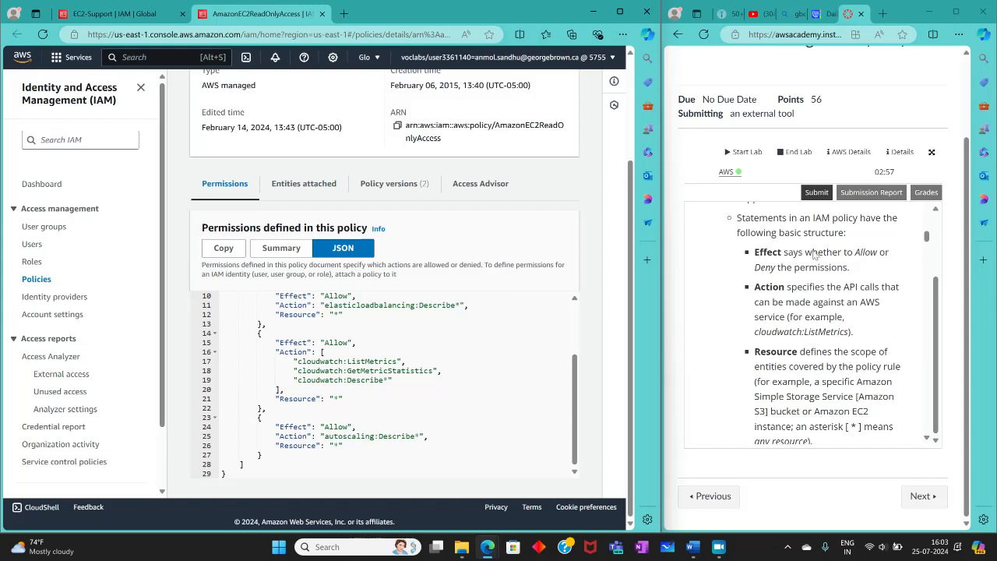
Step: Highlight the Effect values of individual statements in the AmazonEC2ReadOnlyAccess JSON to check whether permissions are allowed or denied
scroll(425, 374, "up", 1)
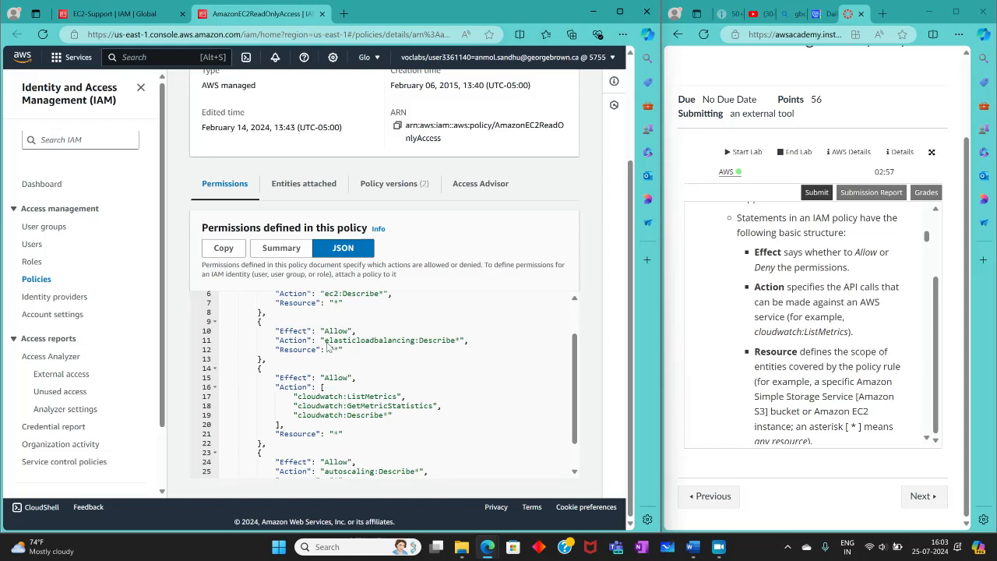
left_click_drag(324, 330, 346, 328)
left_click(324, 370)
left_click_drag(319, 461, 355, 458)
scroll(351, 436, "up", 3)
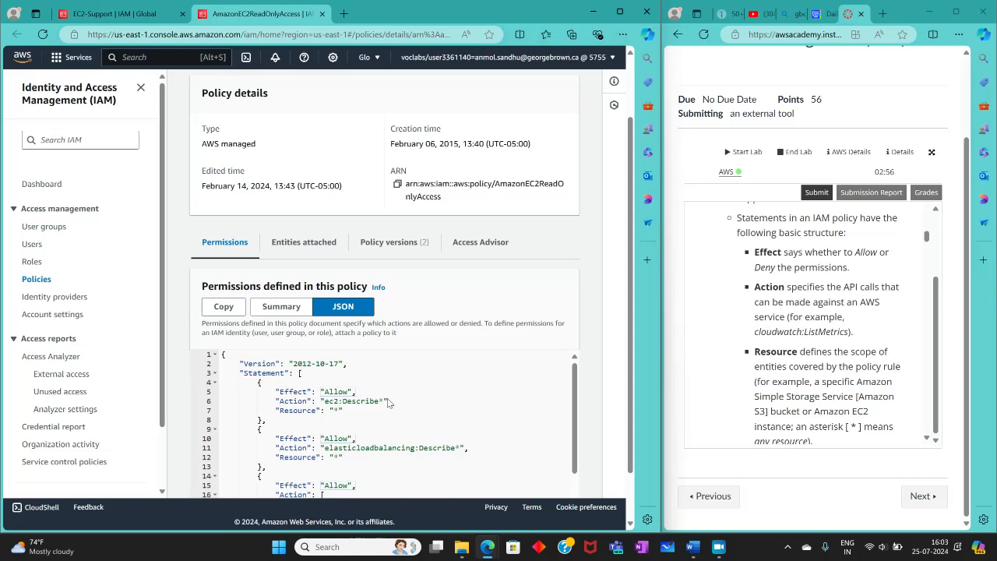
Step: Highlight the service and API call parts of cloudwatch:ListMetrics to examine the Action element of the CloudWatch statement
scroll(382, 409, "down", 3)
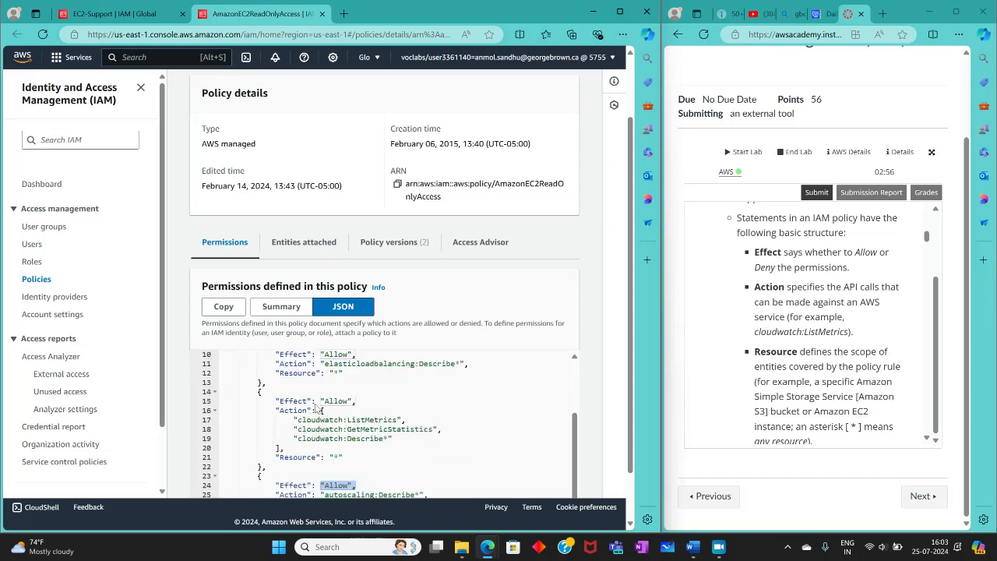
left_click_drag(296, 420, 391, 416)
left_click(416, 423)
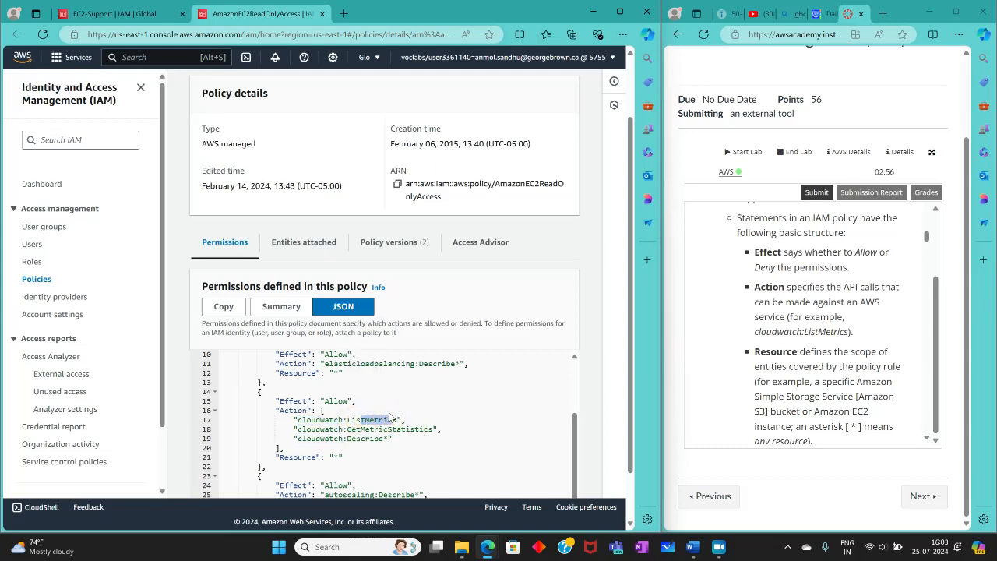
left_click_drag(391, 416, 398, 420)
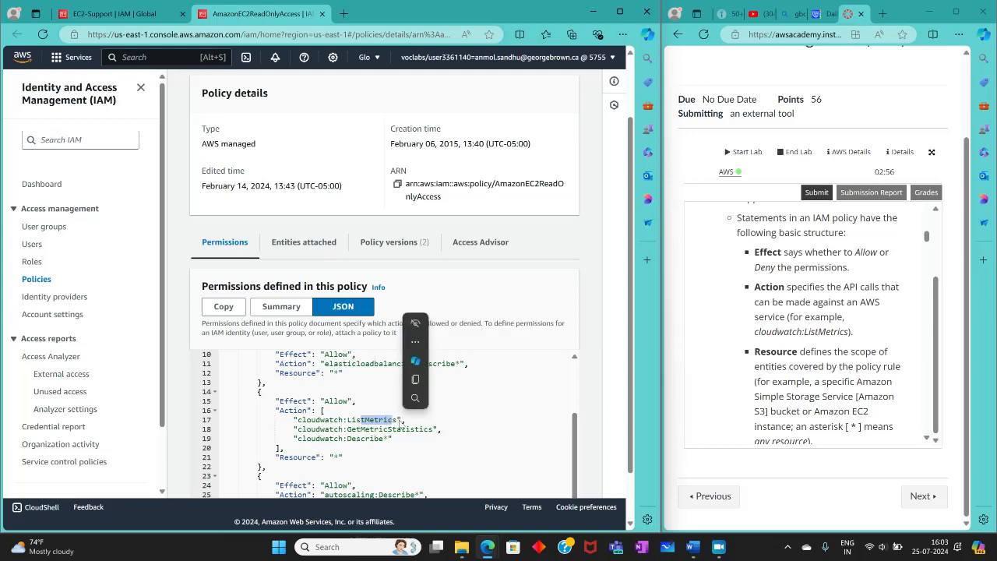
left_click(437, 427)
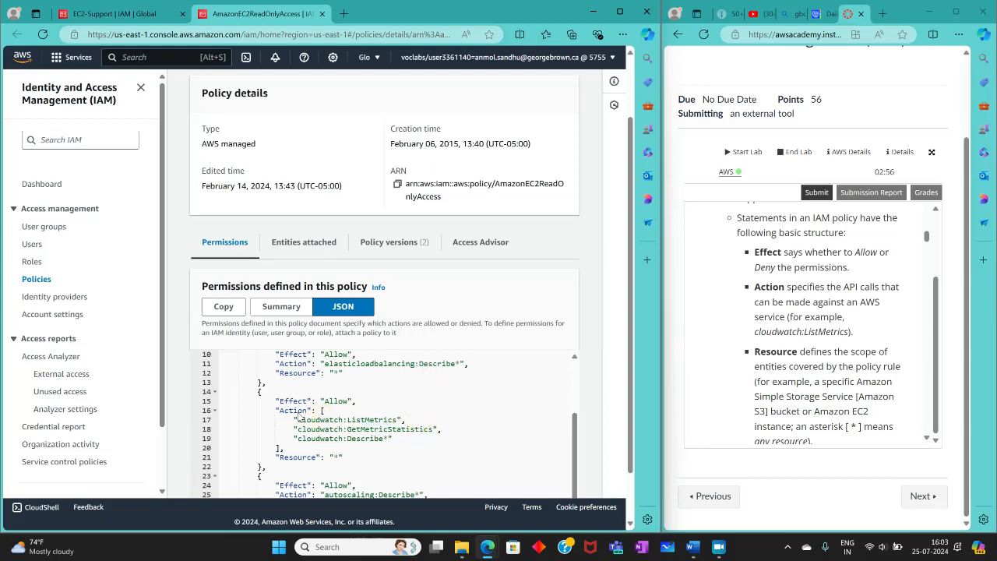
left_click_drag(300, 416, 342, 424)
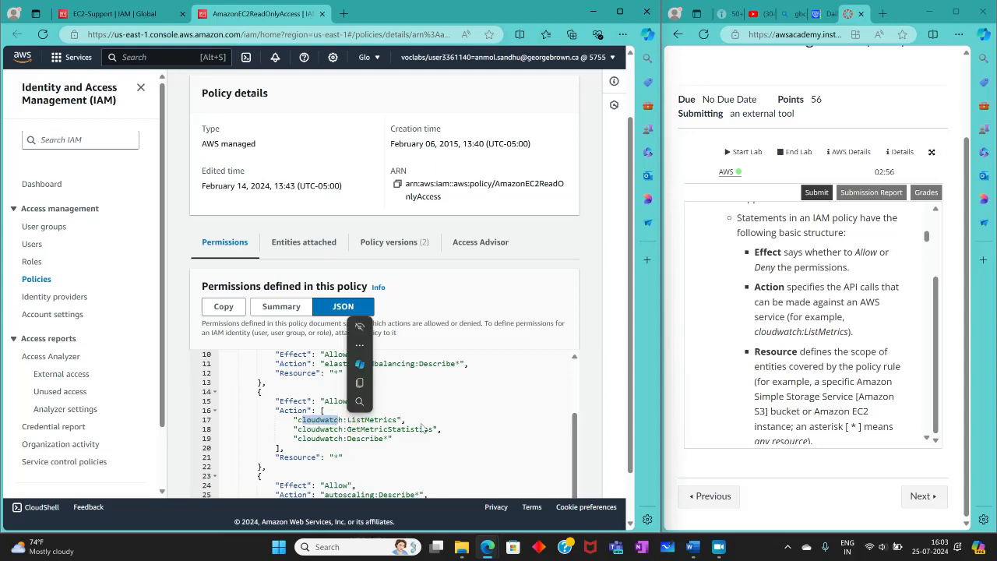
left_click(472, 430)
Step: Read the lab's definition of Resource and highlight the wildcard Resource values of the Auto Scaling and CloudWatch statements
scroll(721, 411, "down", 3)
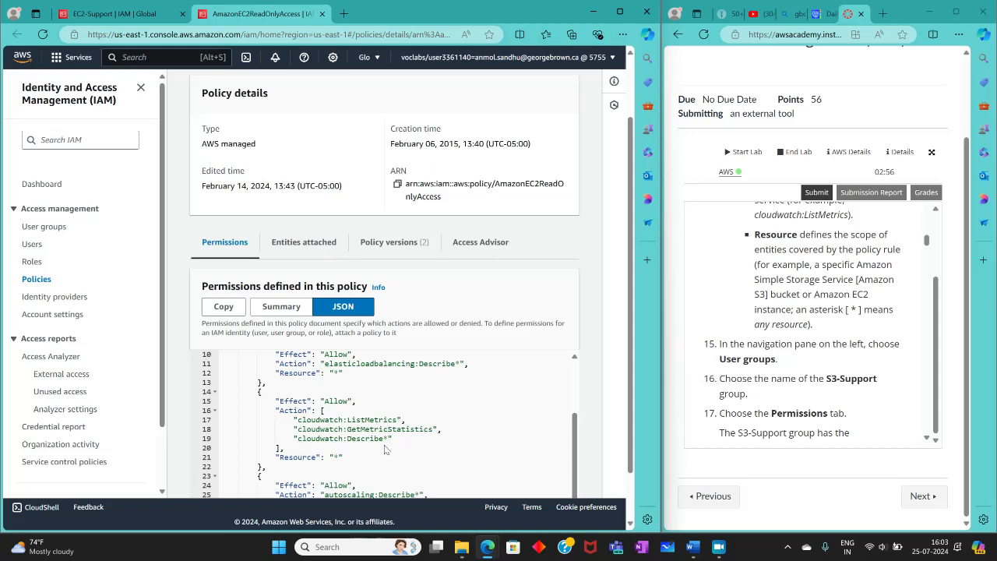
scroll(383, 444, "down", 1)
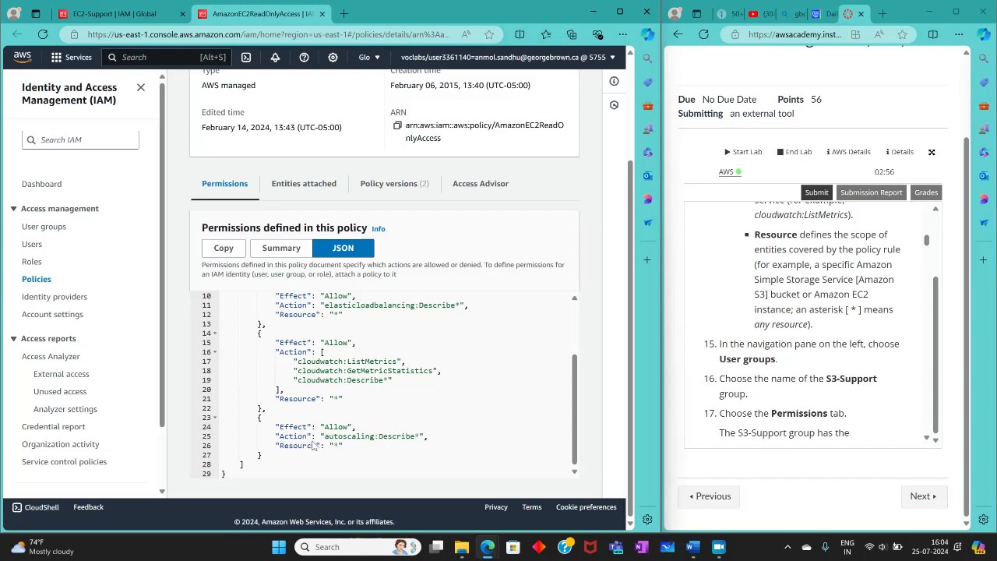
left_click_drag(325, 445, 341, 447)
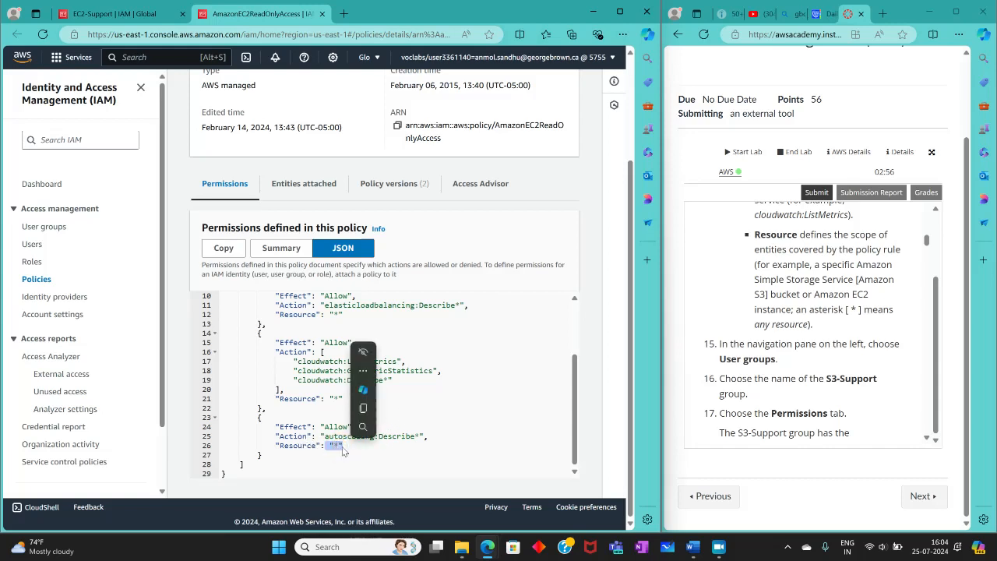
left_click(336, 464)
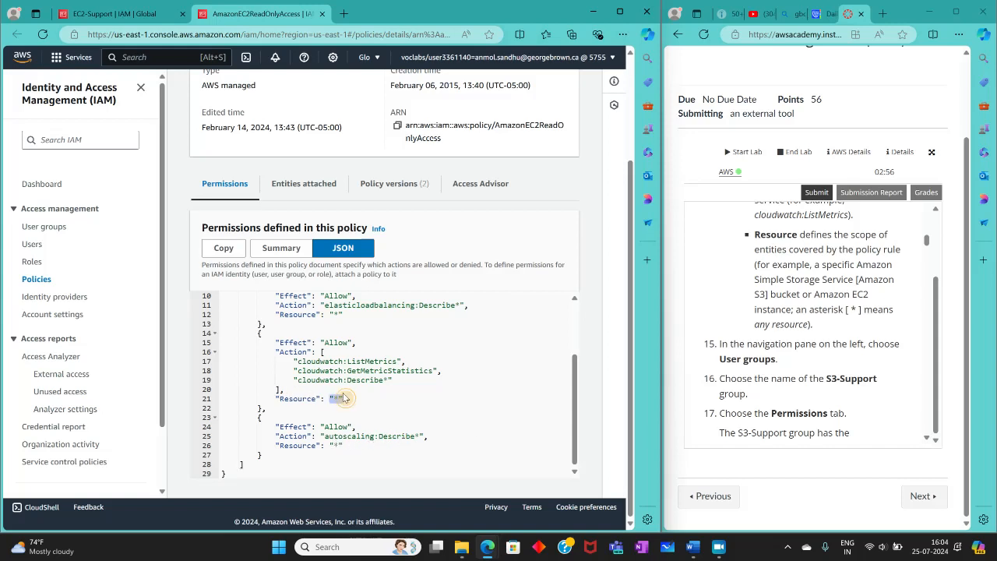
Step: Open the permissions policies of the S3-Support user group and widen the Policy name column to fit the full name
scroll(861, 393, "down", 2)
scroll(862, 393, "up", 1)
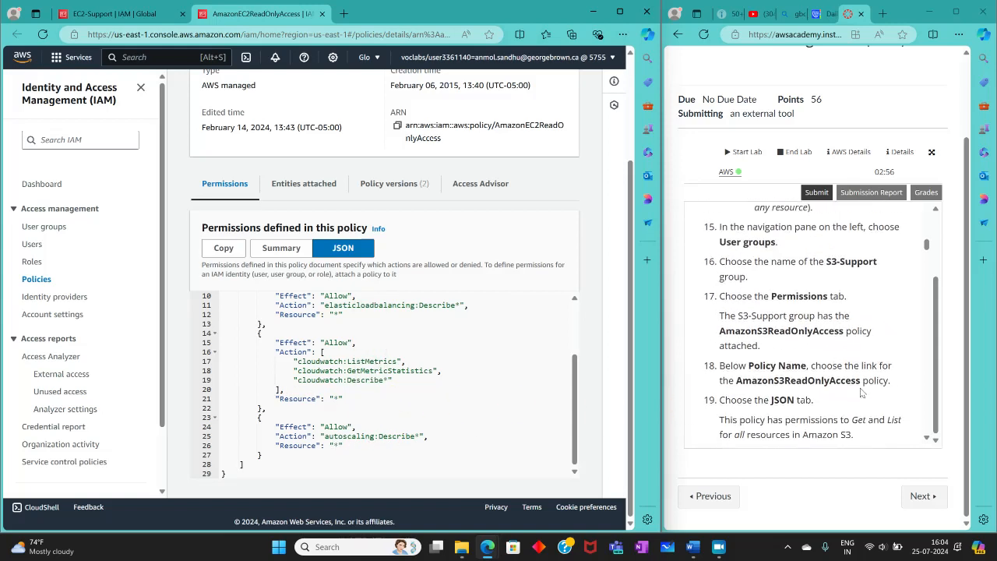
left_click(32, 226)
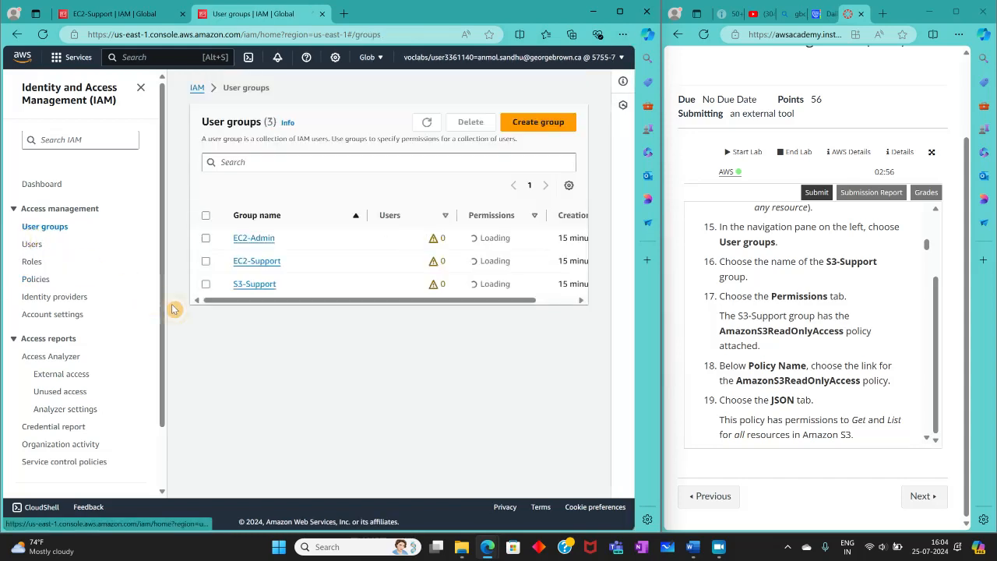
left_click(251, 285)
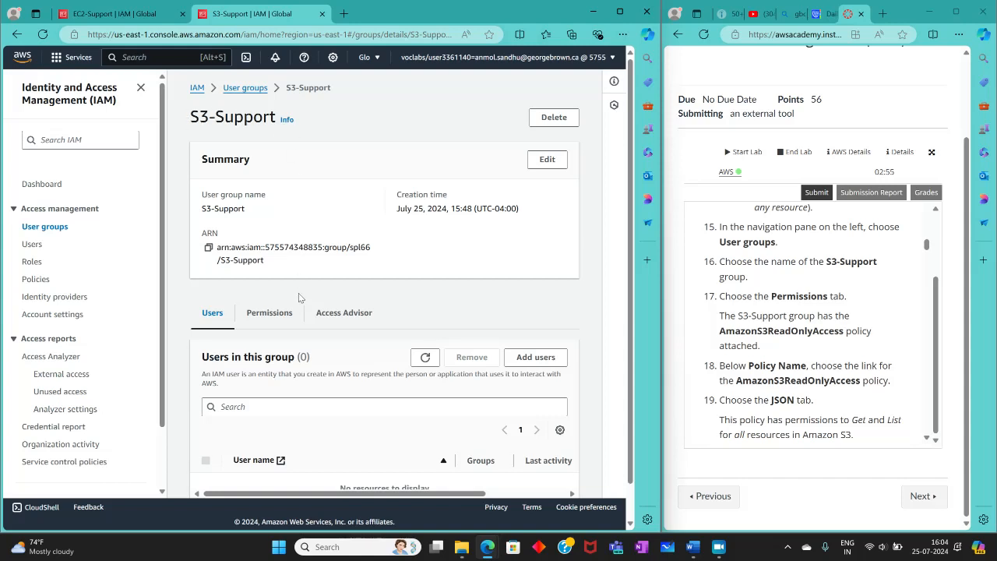
left_click(274, 316)
scroll(322, 314, "down", 1)
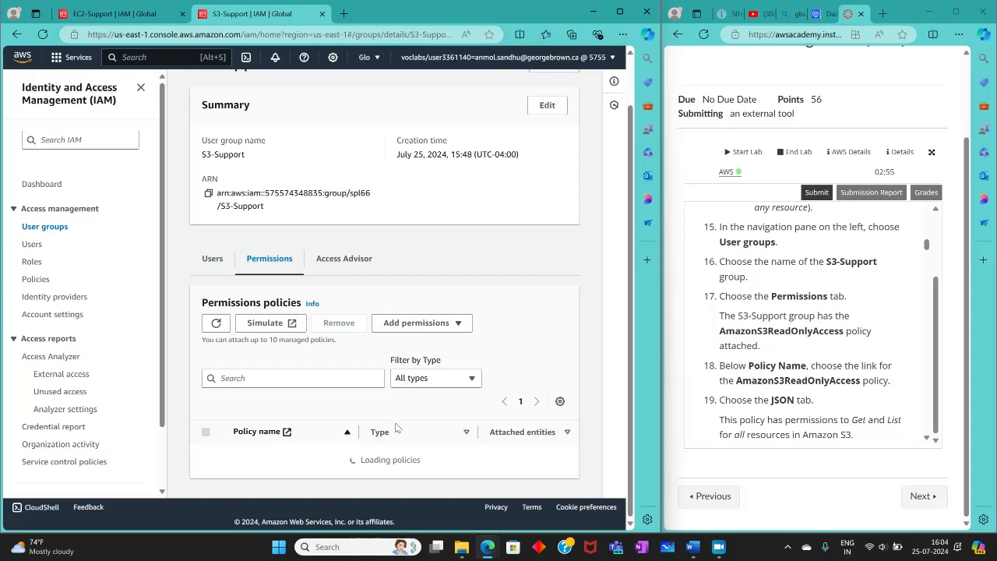
left_click_drag(358, 441, 421, 441)
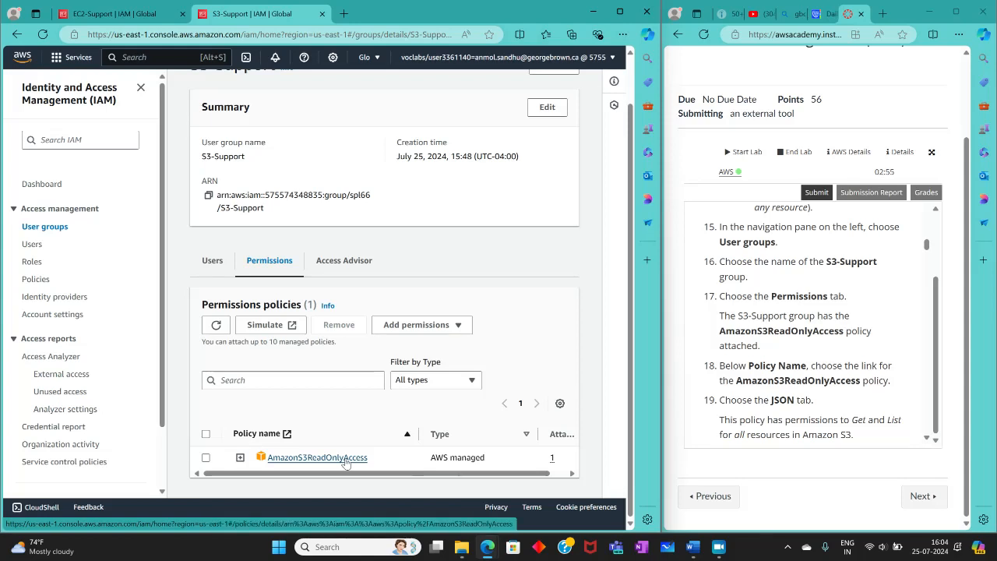
Step: Open the AmazonS3ReadOnlyAccess policy and display its permissions as JSON to review the allowed S3 actions
left_click(348, 457)
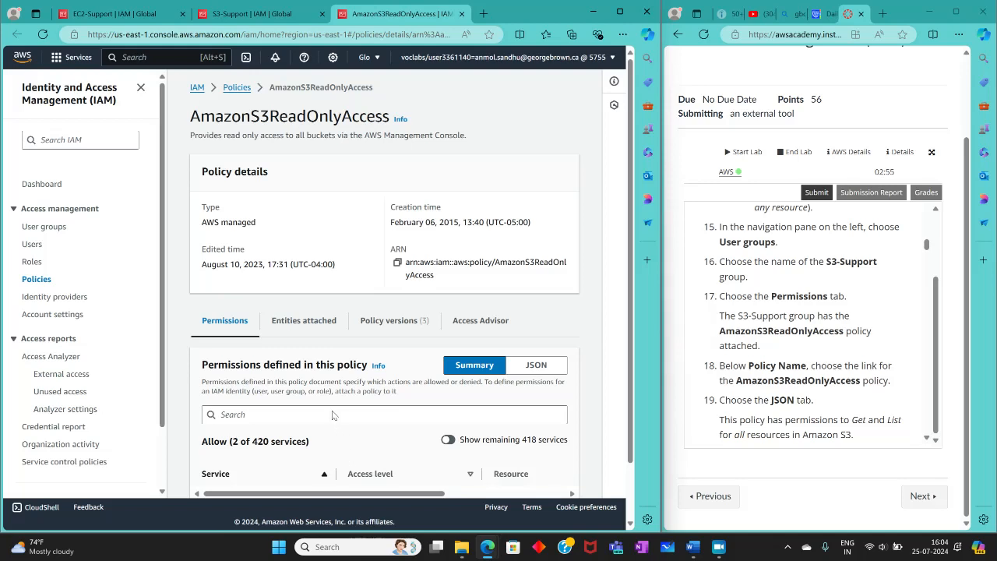
scroll(332, 410, "down", 1)
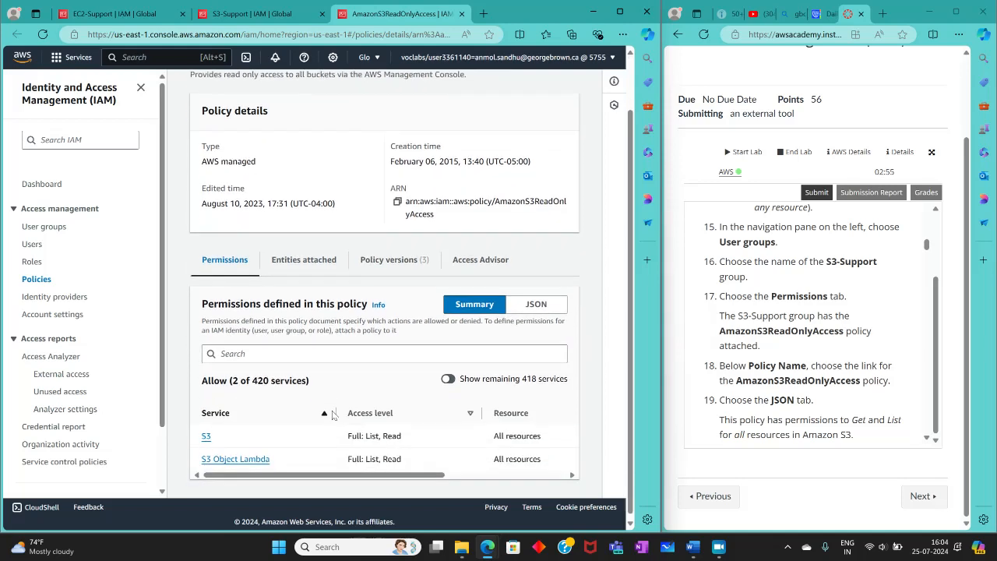
left_click(536, 301)
scroll(438, 340, "down", 1)
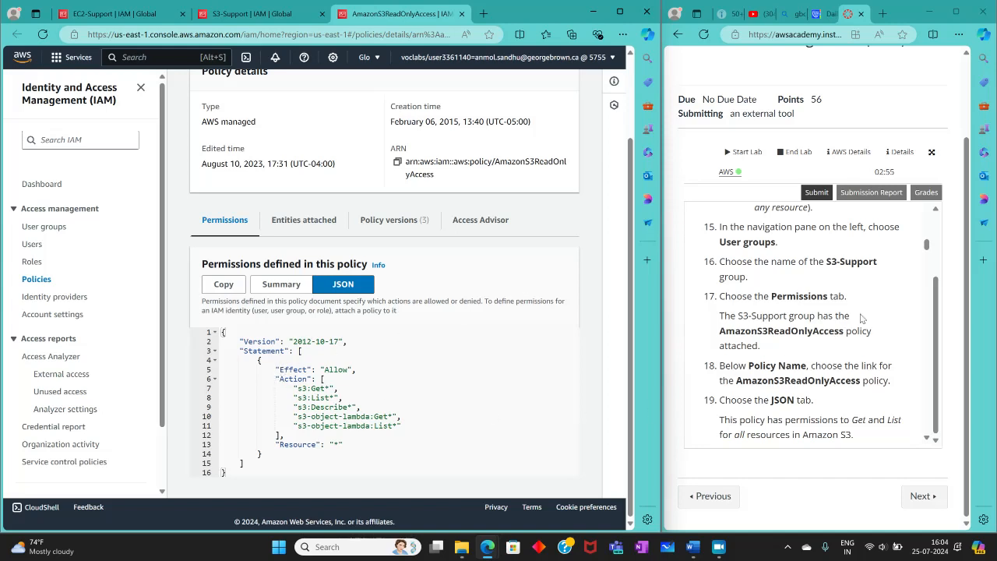
Step: Open the permissions of the EC2-Admin user group and its inline policy EC2-Admin-Policy
scroll(862, 317, "down", 3)
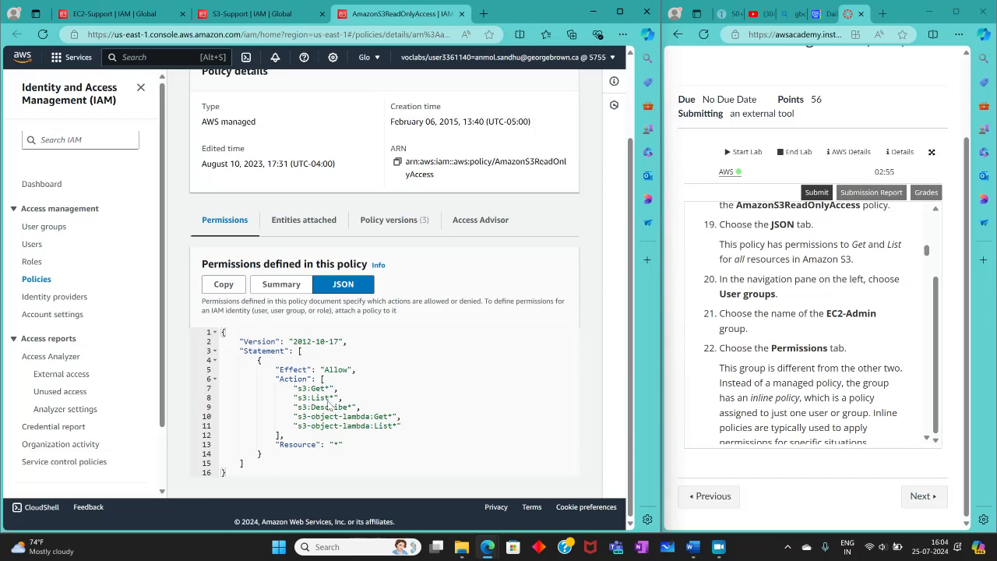
left_click(44, 226)
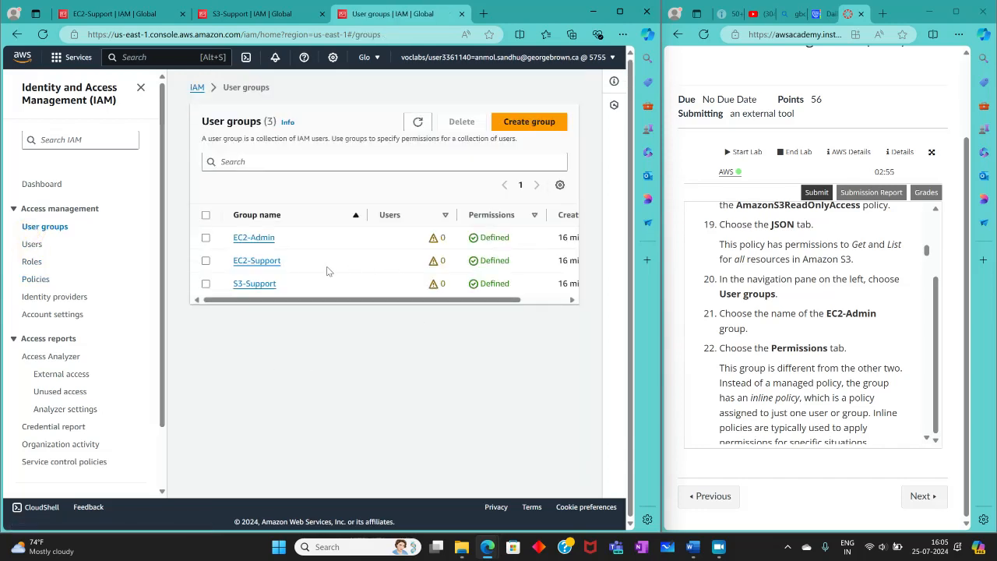
left_click(255, 240)
left_click(267, 321)
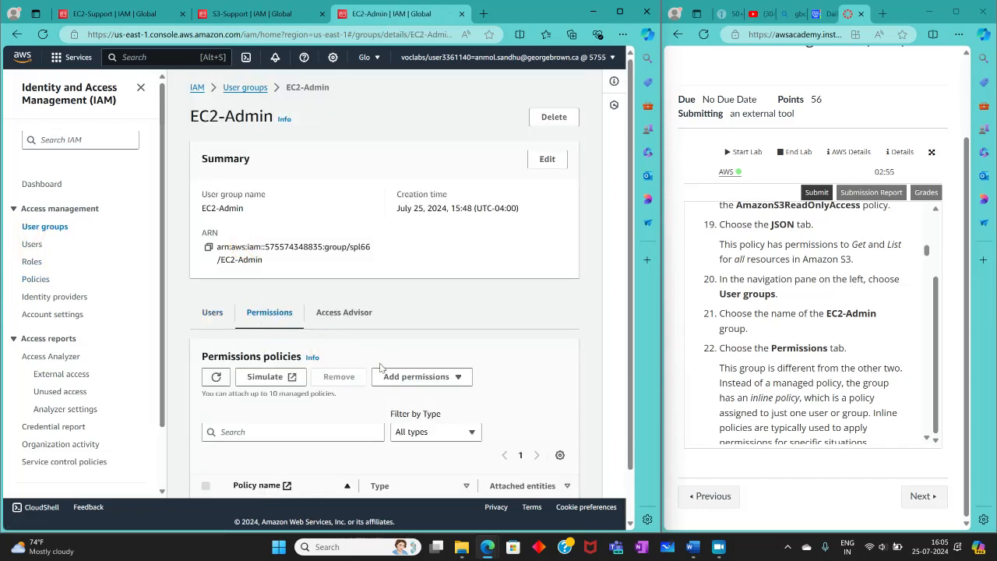
scroll(374, 377, "down", 1)
left_click(288, 466)
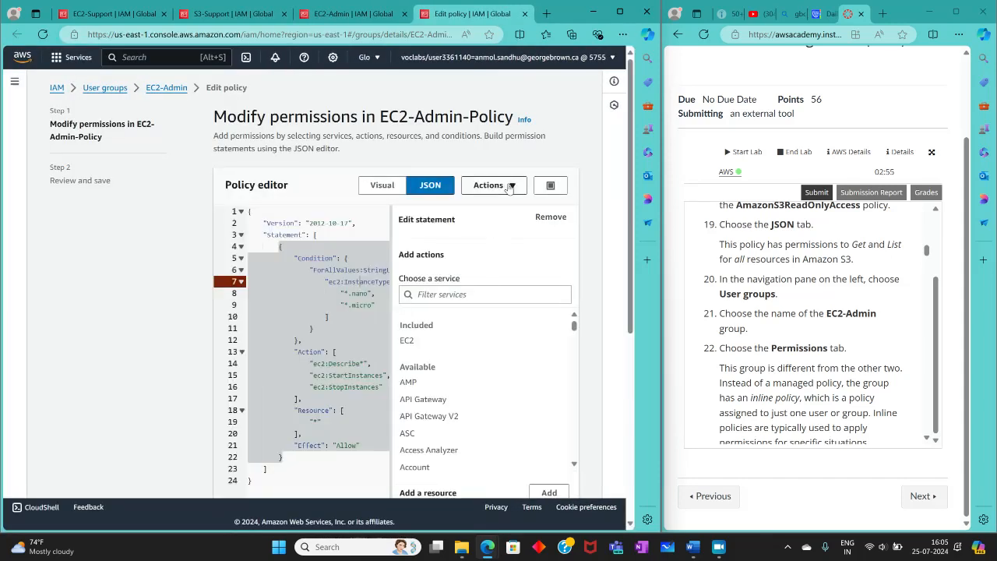
Step: Switch EC2-Admin-Policy to the visual view and back to JSON, and preview its statement in the removal confirmation without removing it
left_click(383, 187)
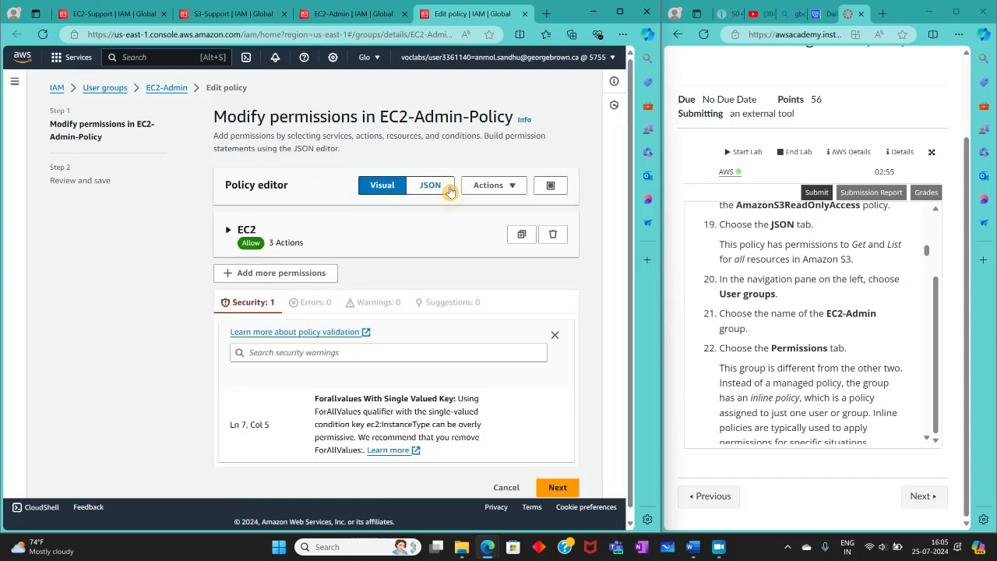
left_click(433, 186)
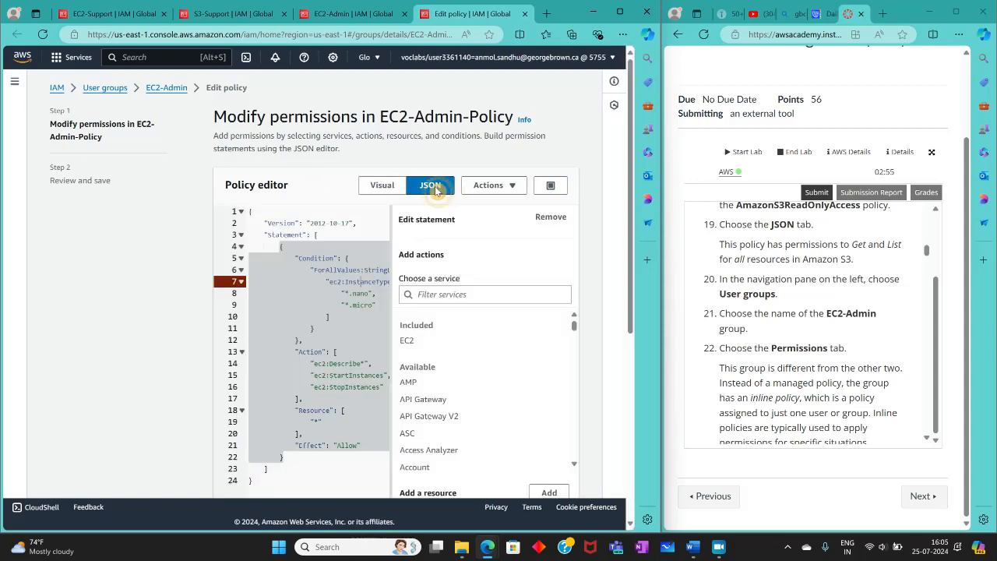
left_click(565, 218)
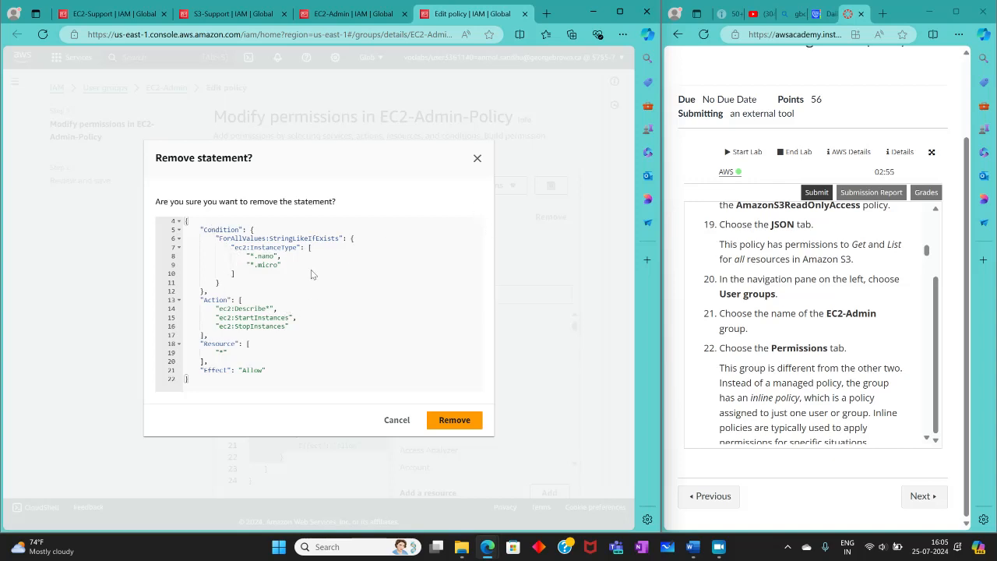
left_click(398, 422)
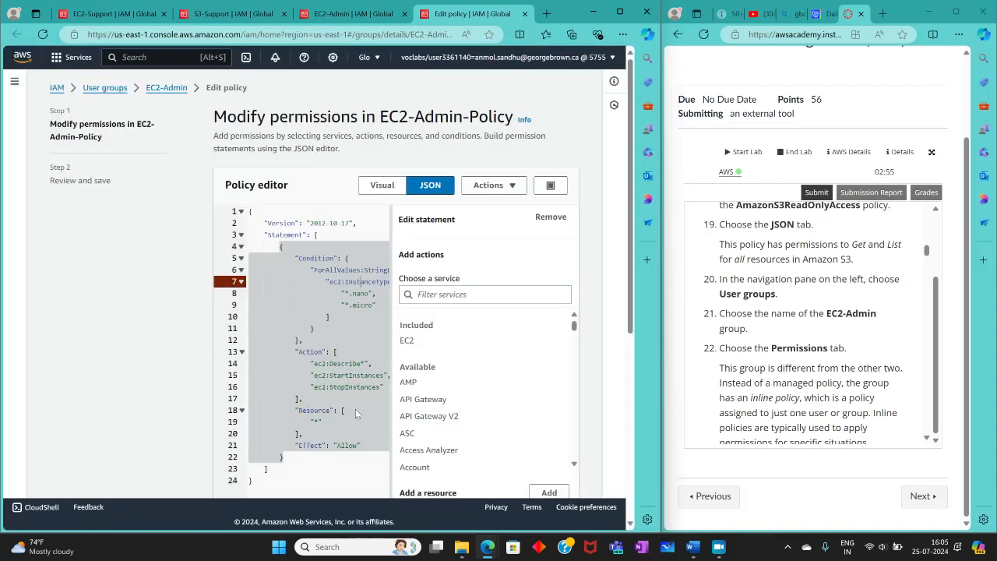
Step: Look over the EC2-Admin-Policy editor and widen the console window to show more of the policy JSON
left_click(355, 408)
scroll(421, 389, "down", 5)
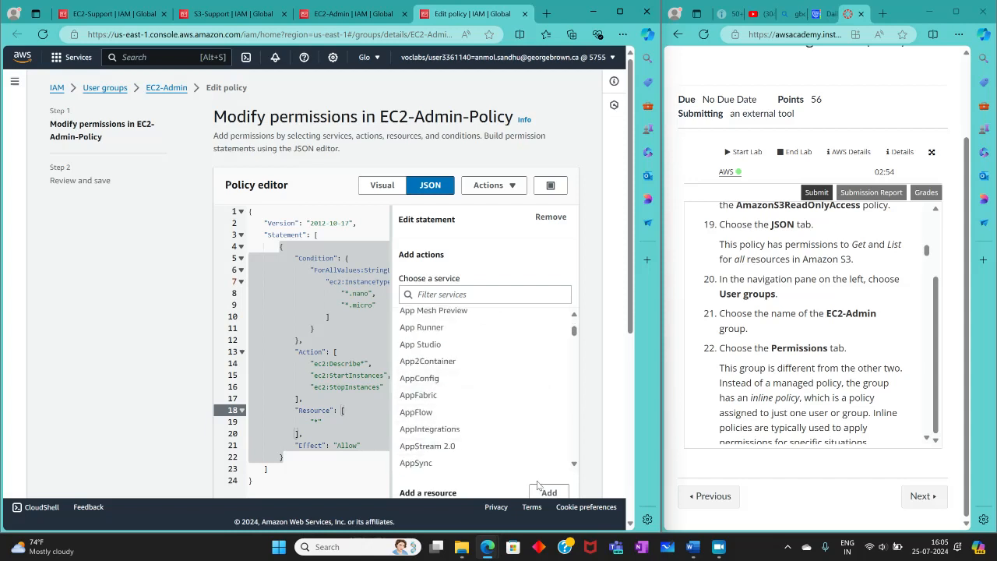
scroll(536, 480, "down", 3)
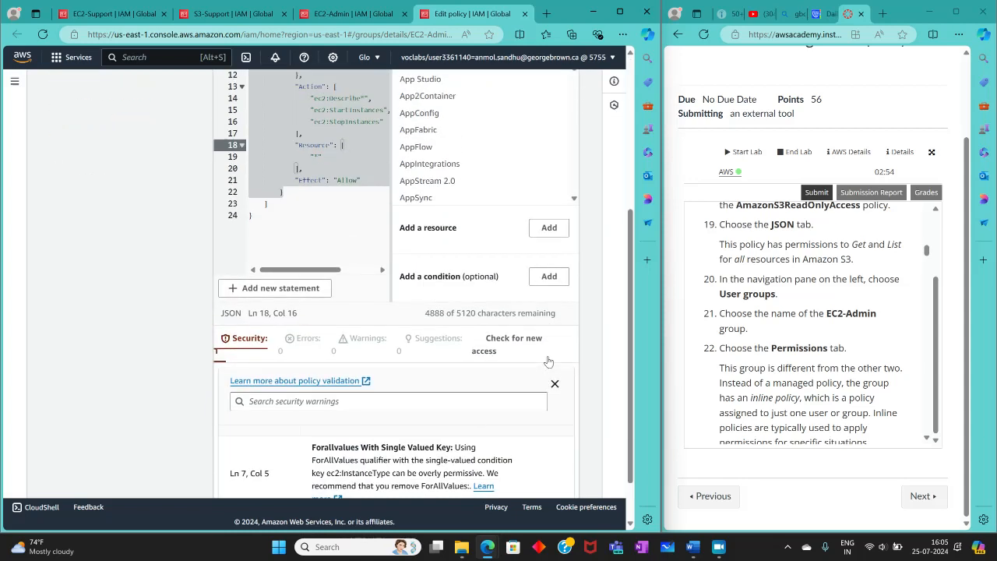
scroll(549, 361, "up", 8)
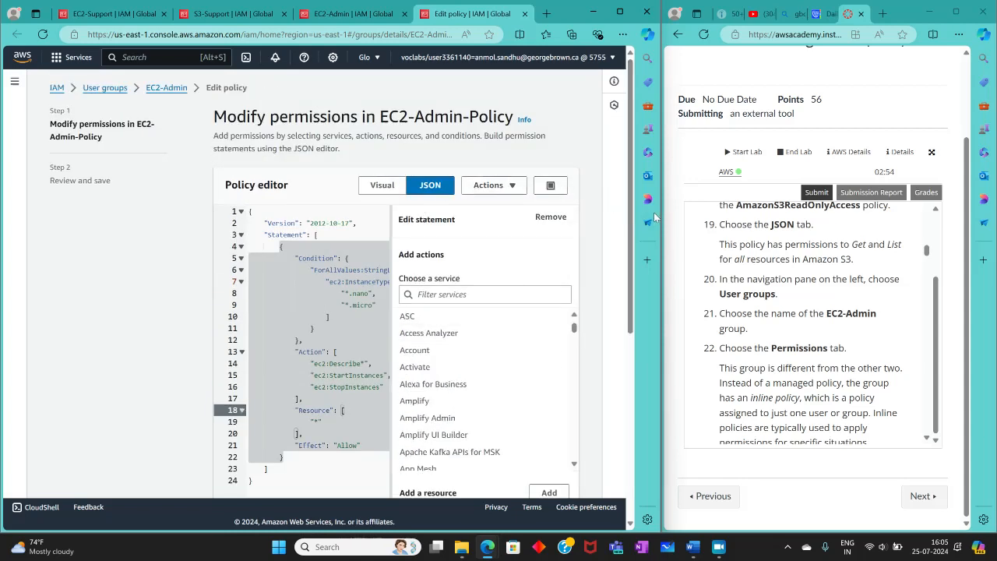
left_click_drag(654, 217, 691, 230)
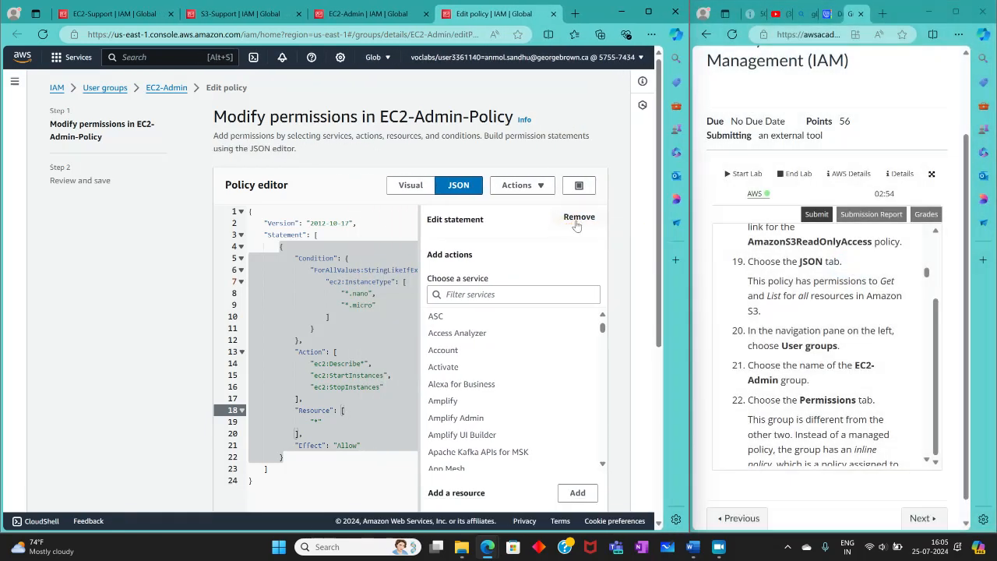
Step: Review the full EC2-Admin-Policy statement in the removal confirmation alongside the lab's explanation of inline policies, and dismiss it without removing anything
left_click(579, 217)
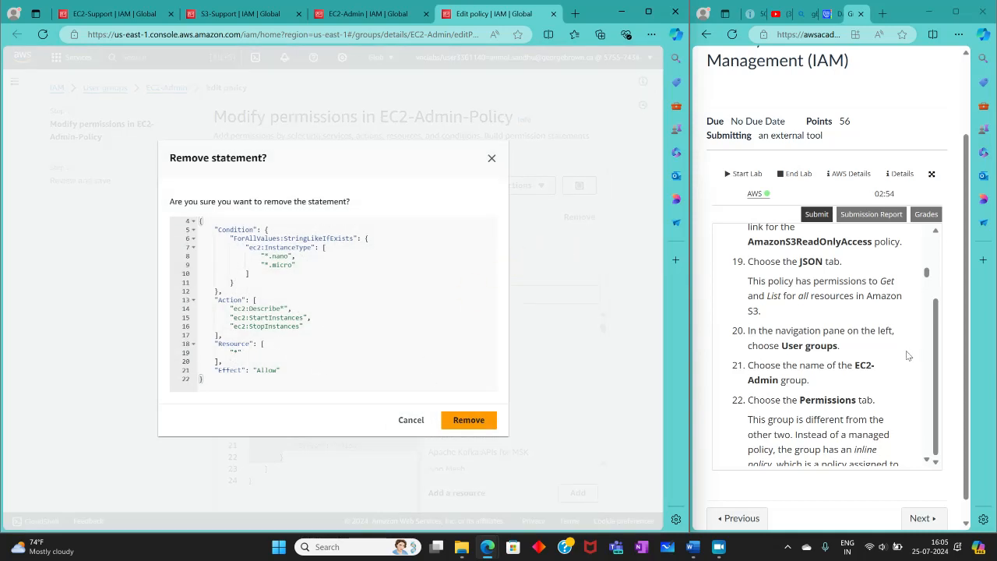
scroll(894, 356, "down", 3)
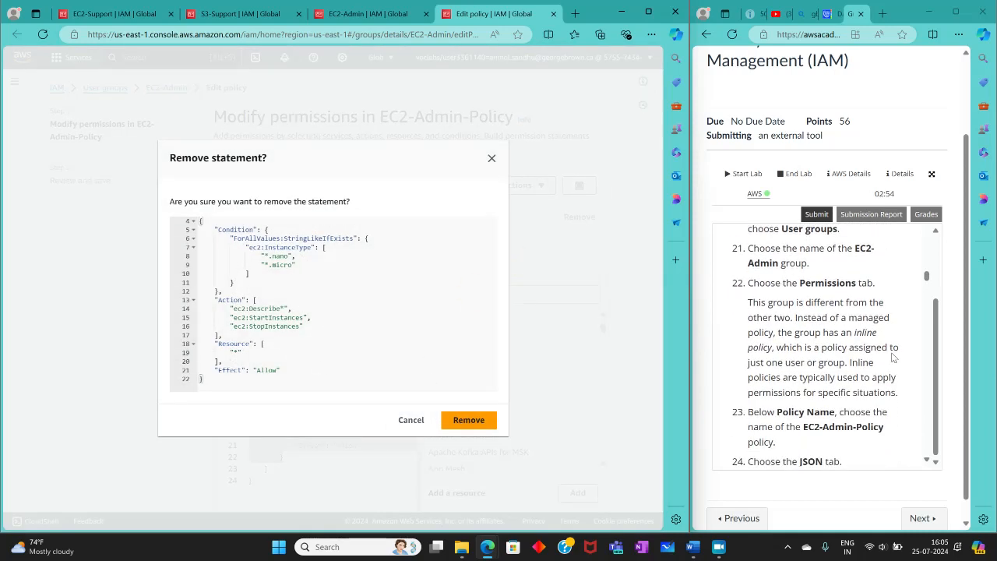
scroll(894, 357, "down", 2)
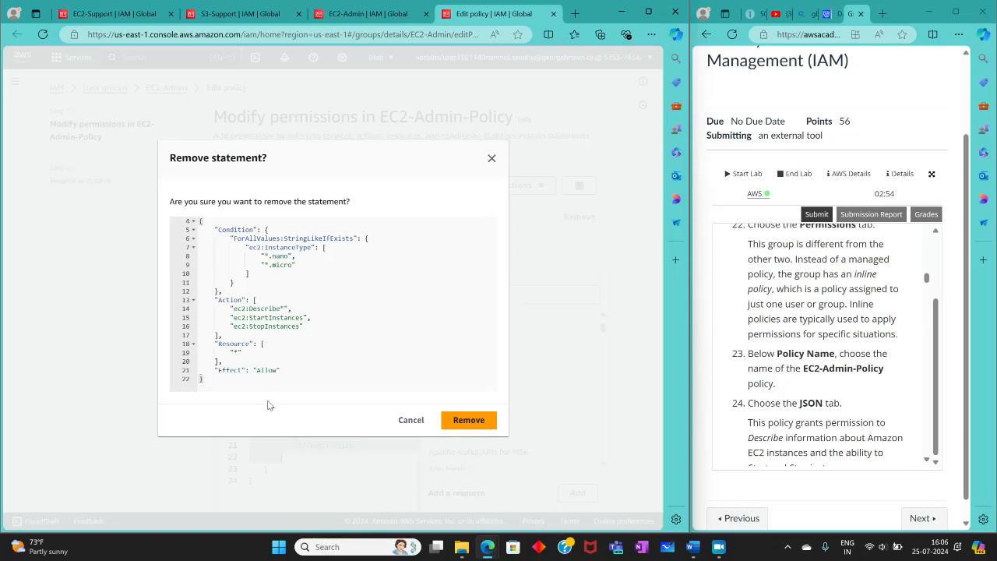
left_click(492, 159)
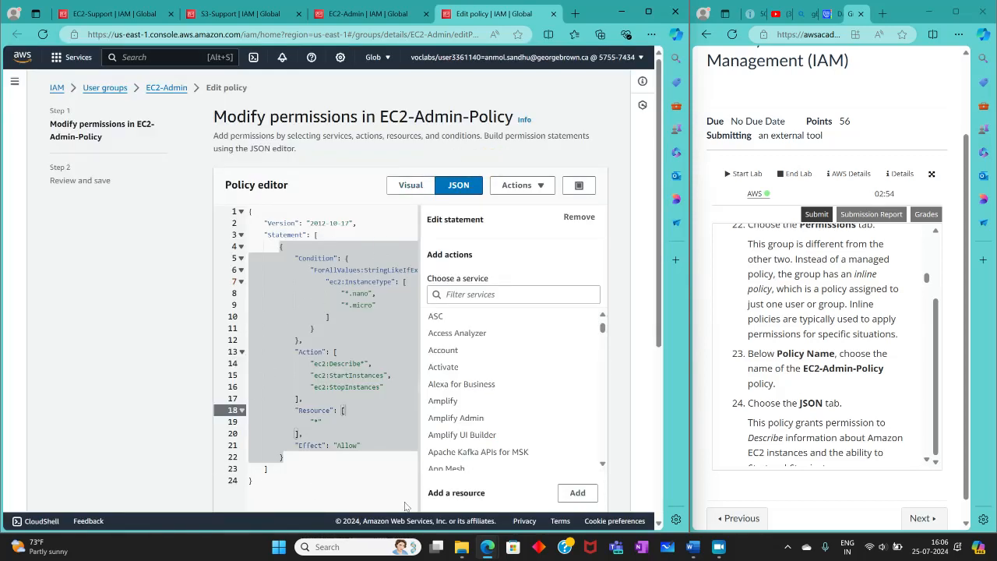
Step: Read the lab's explanation of the policy and highlight the ec2:Describe*, ec2:StartInstances and ec2:StopInstances actions in the JSON
scroll(817, 376, "down", 5)
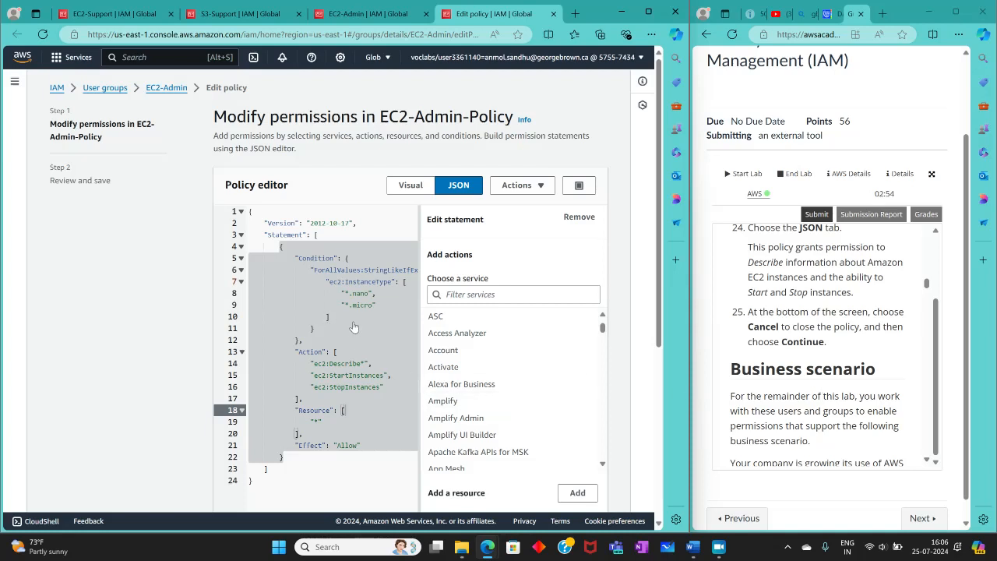
left_click(369, 362)
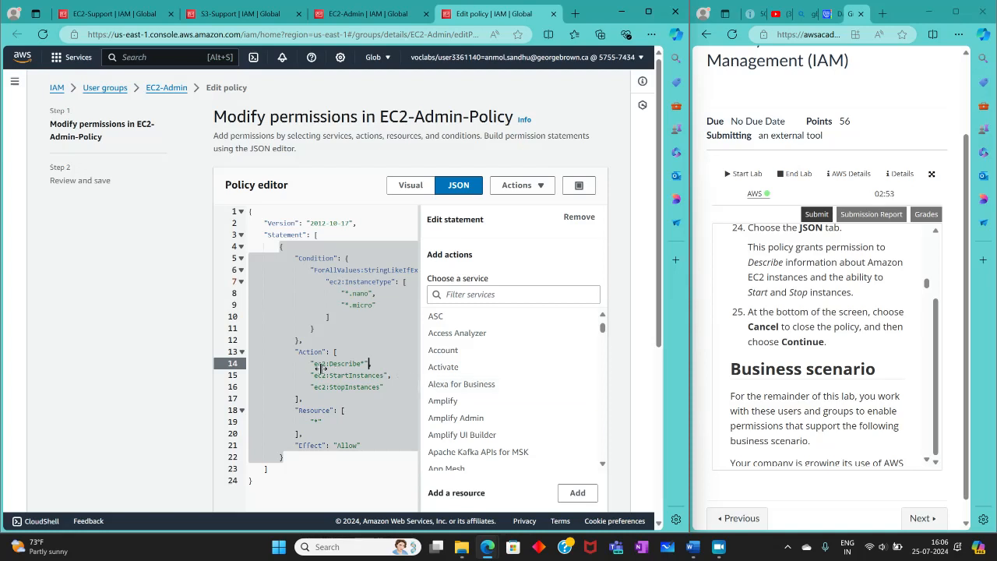
left_click_drag(315, 364, 390, 390)
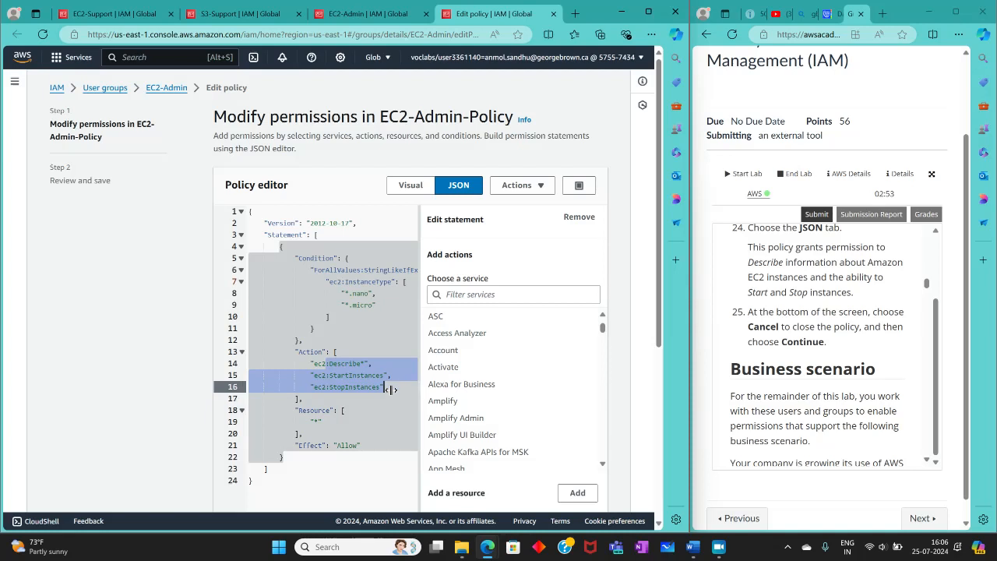
left_click(409, 409)
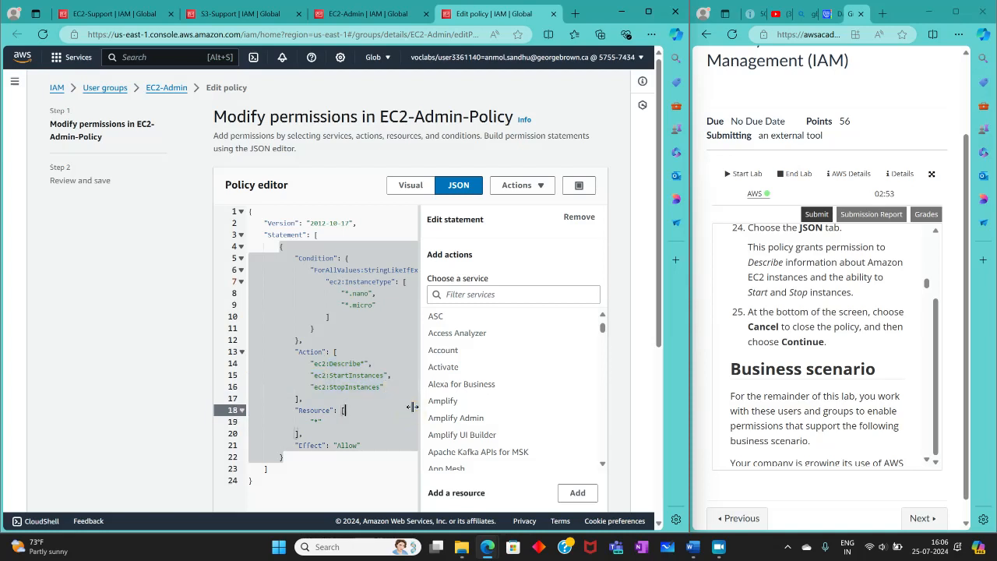
Step: Cancel editing EC2-Admin-Policy and leave the editor without saving changes
scroll(467, 358, "down", 3)
scroll(224, 412, "down", 4)
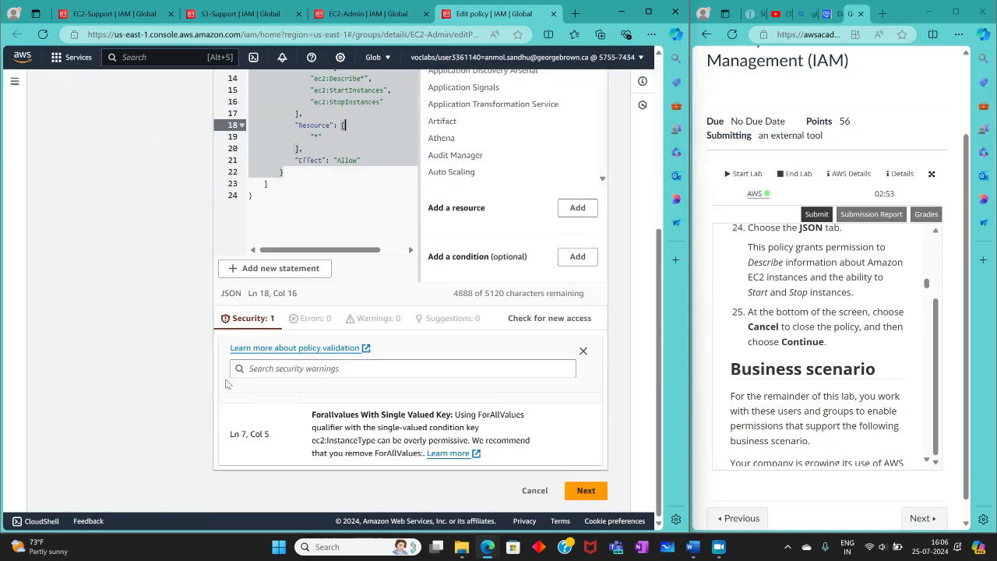
left_click(534, 490)
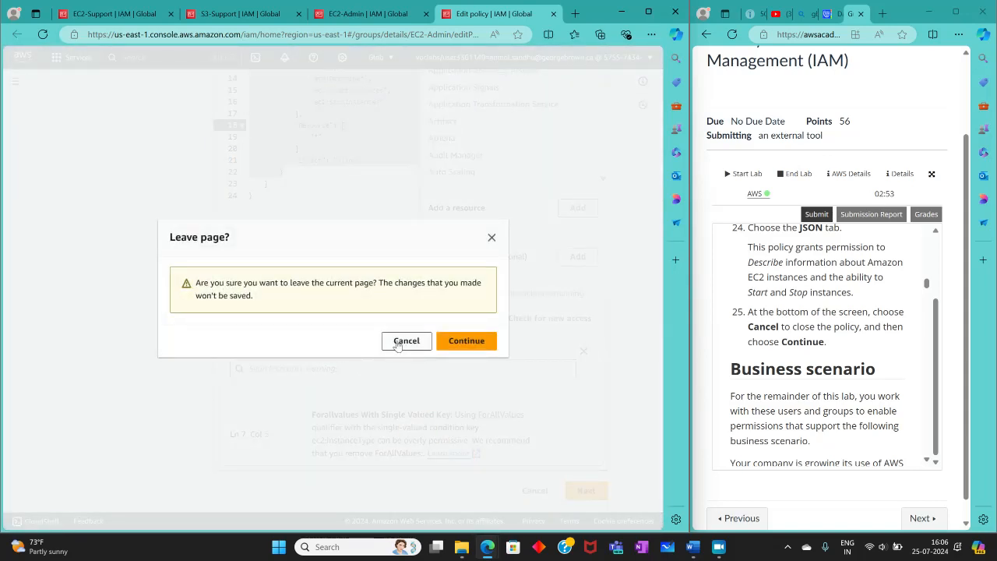
left_click(461, 342)
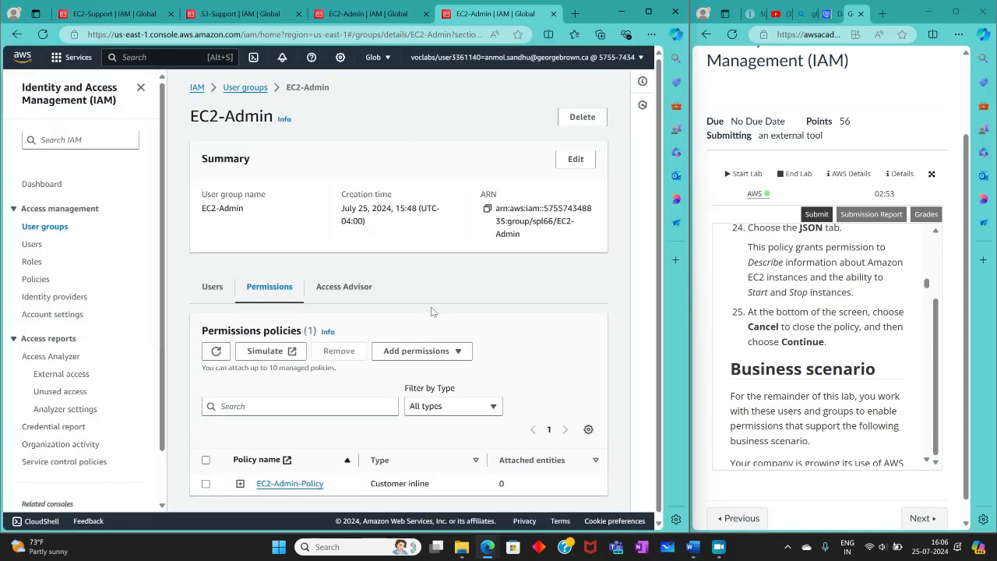
Step: Read the lab's business scenario, its table of users, groups and permissions, and the Task 2 and Task 2.1 instructions
scroll(830, 386, "down", 3)
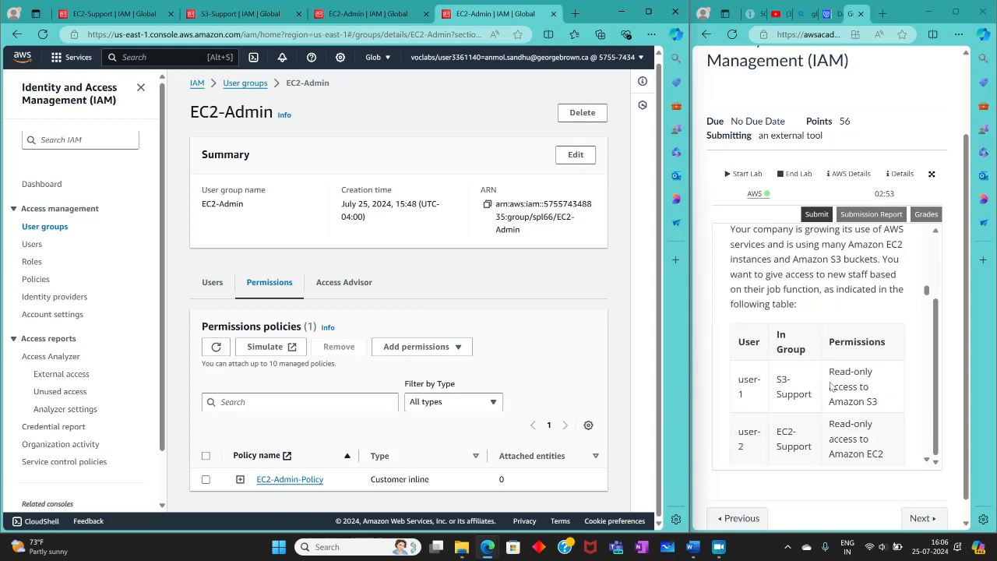
scroll(831, 386, "up", 2)
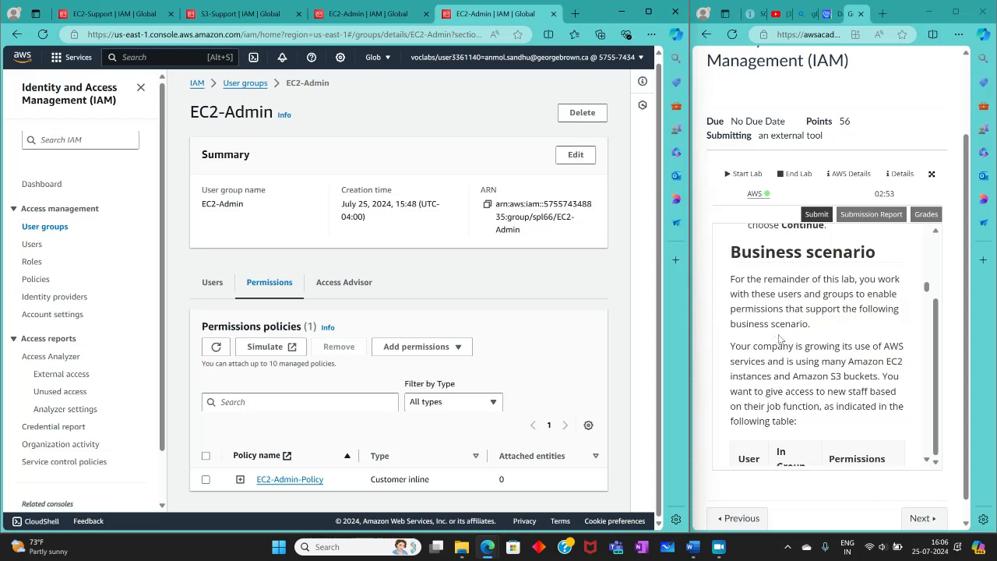
scroll(780, 339, "down", 1)
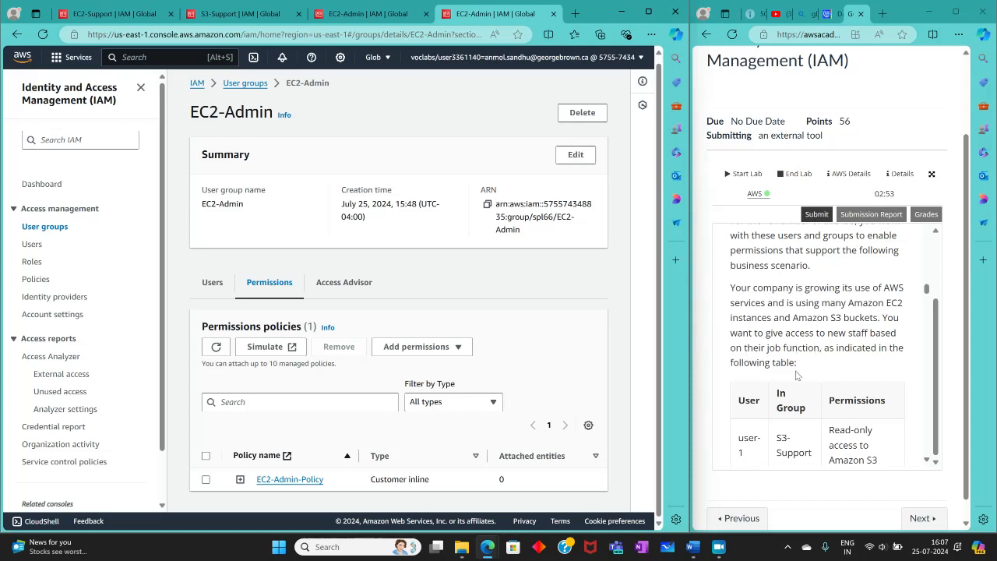
scroll(797, 375, "down", 3)
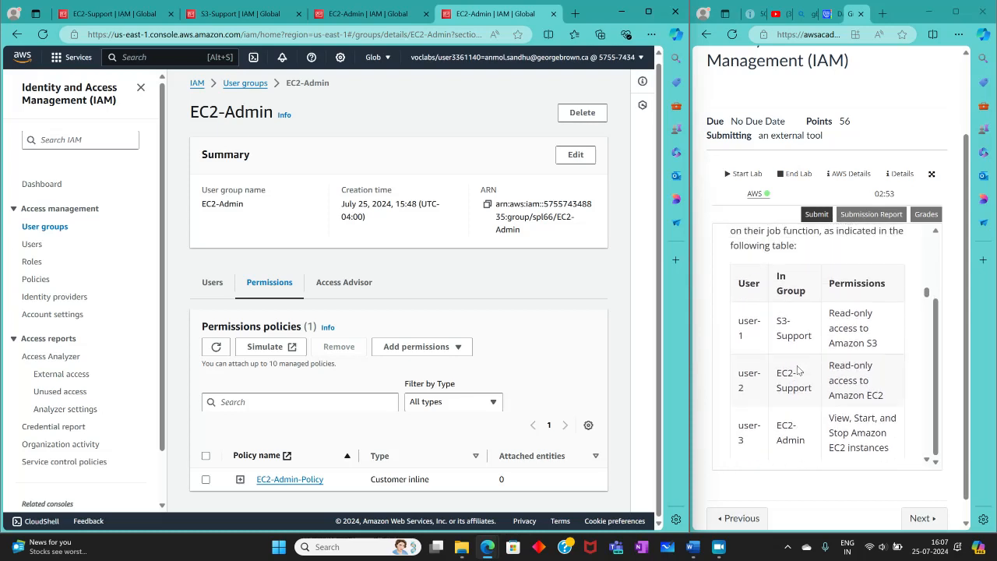
scroll(798, 370, "up", 3)
scroll(798, 371, "down", 3)
scroll(797, 370, "down", 1)
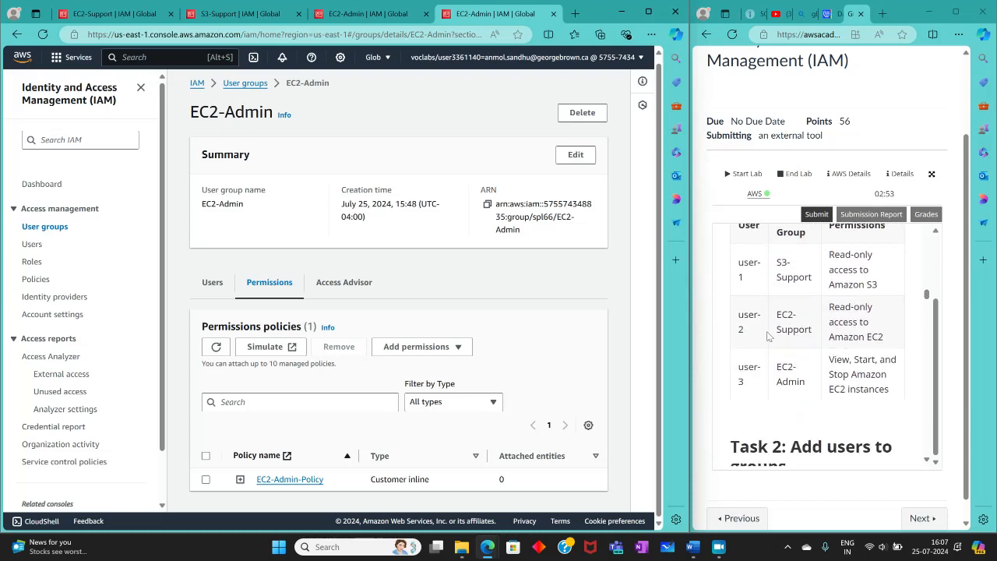
scroll(797, 270, "up", 1)
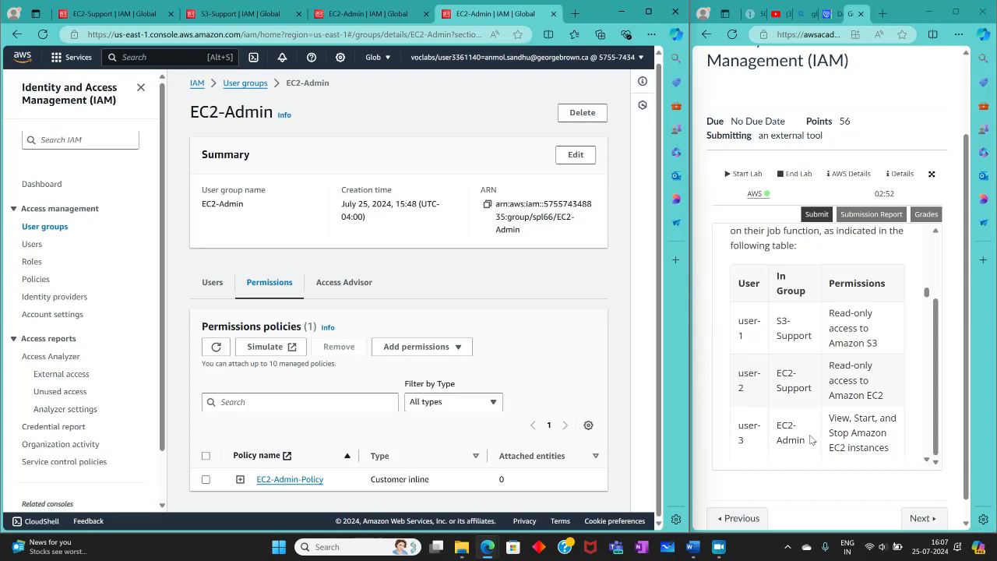
scroll(809, 436, "down", 5)
scroll(806, 398, "down", 2)
scroll(806, 398, "up", 2)
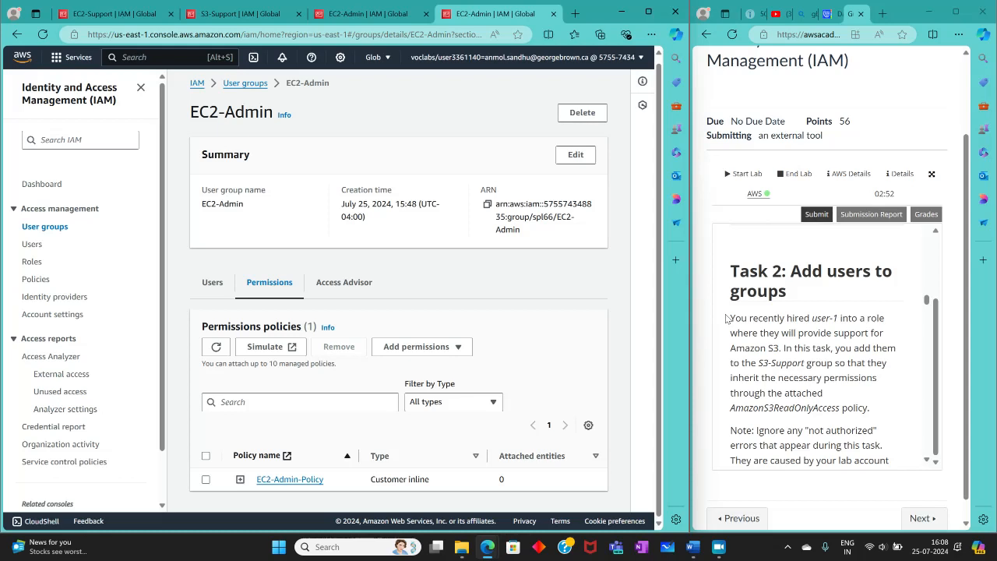
scroll(841, 376, "down", 5)
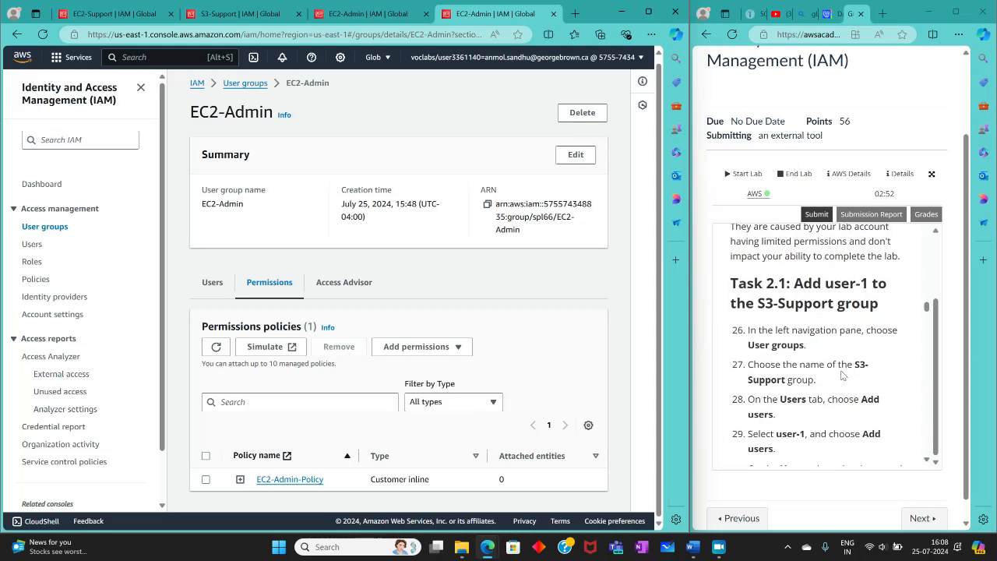
scroll(841, 375, "up", 1)
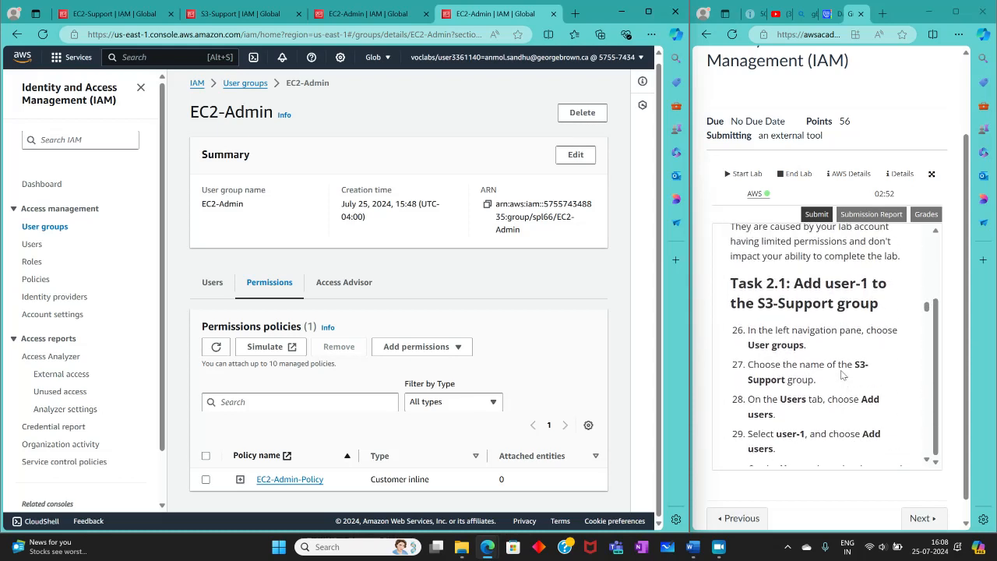
Step: Add user-1 to the EC2-Support user group
left_click(30, 226)
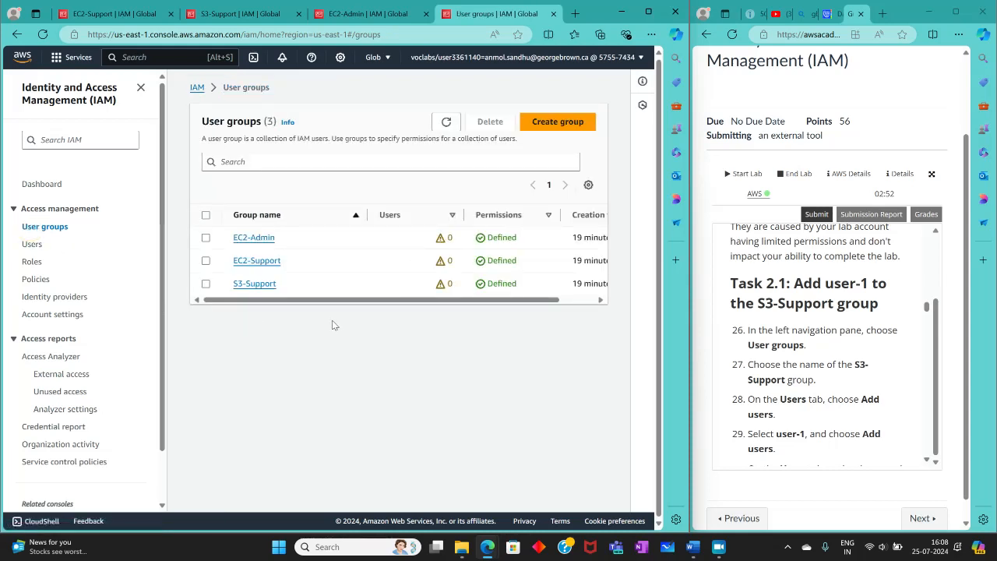
left_click(258, 260)
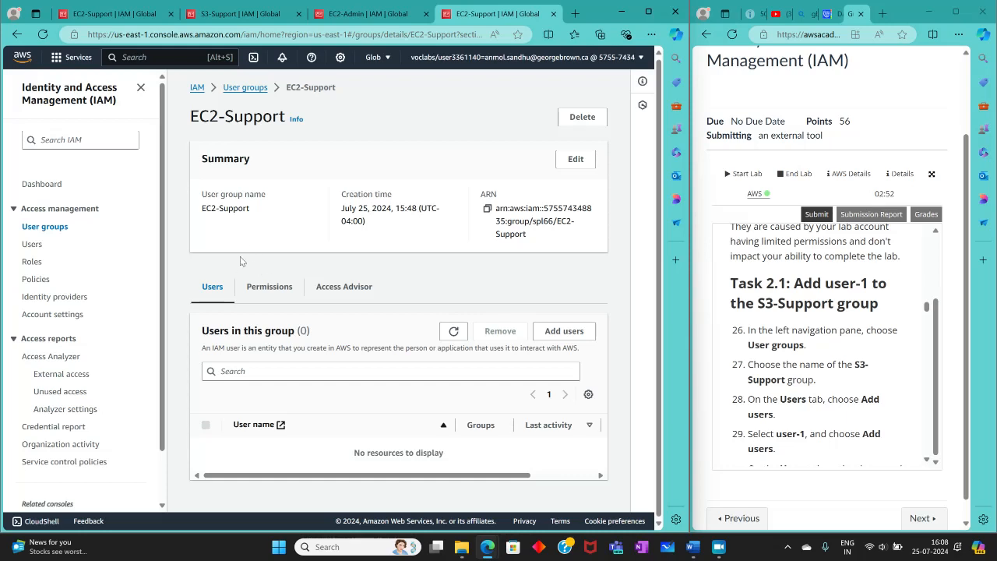
left_click(554, 340)
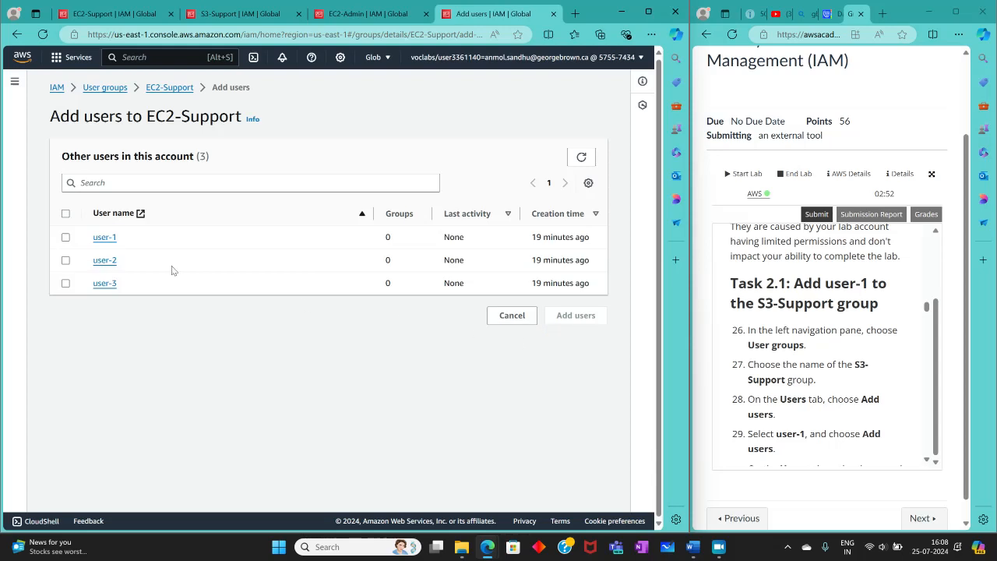
left_click(65, 237)
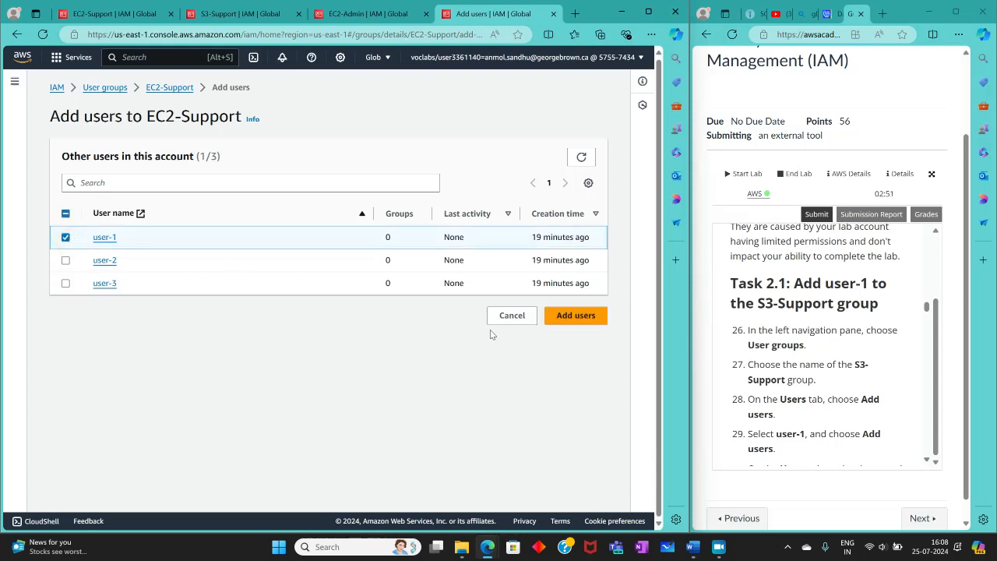
left_click(575, 316)
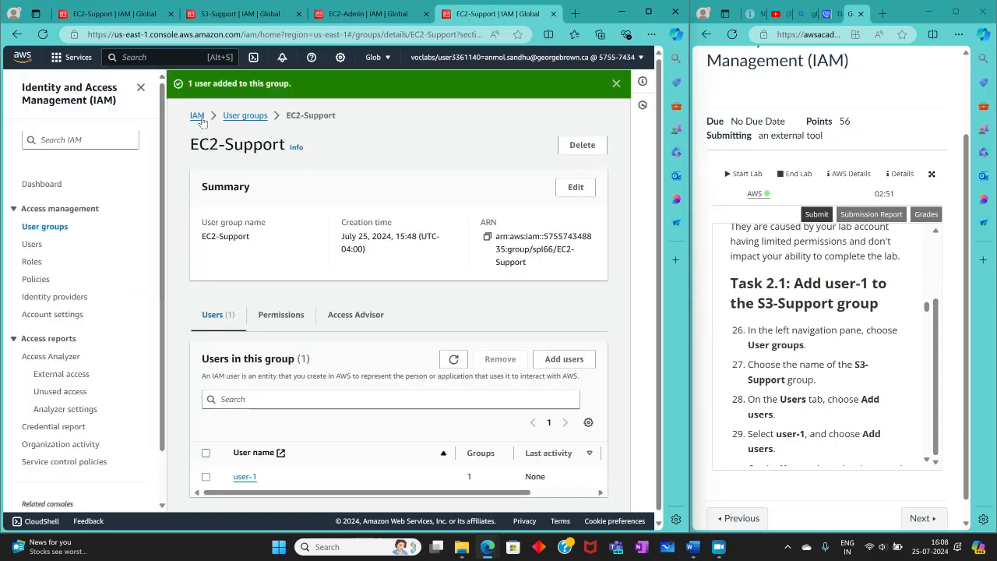
Step: Read the Task 2.2 instructions for adding user-2 and open the EC2-Support group from the user groups list
scroll(832, 398, "down", 2)
scroll(832, 398, "down", 2)
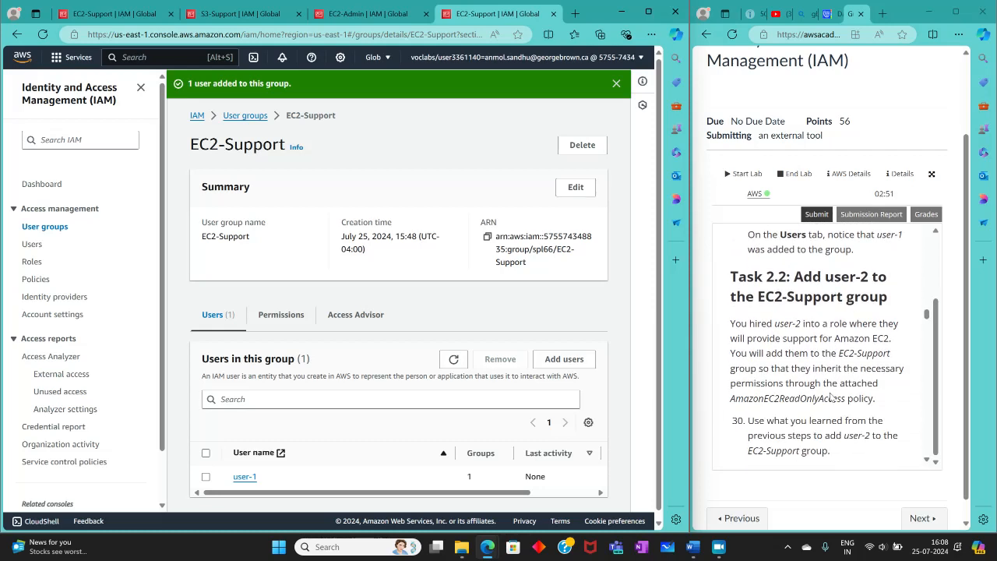
scroll(832, 398, "down", 1)
scroll(830, 397, "up", 1)
left_click(37, 229)
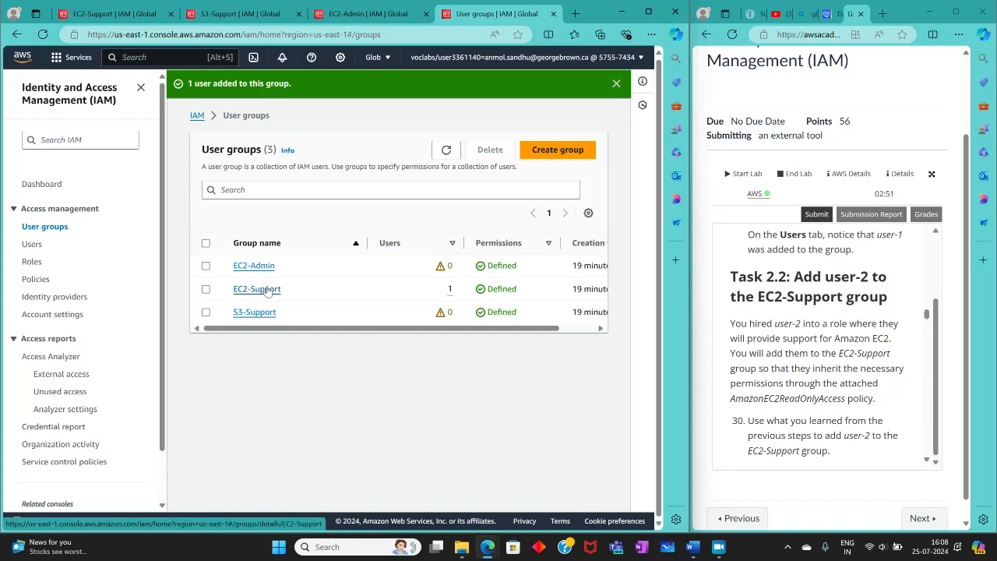
left_click(267, 291)
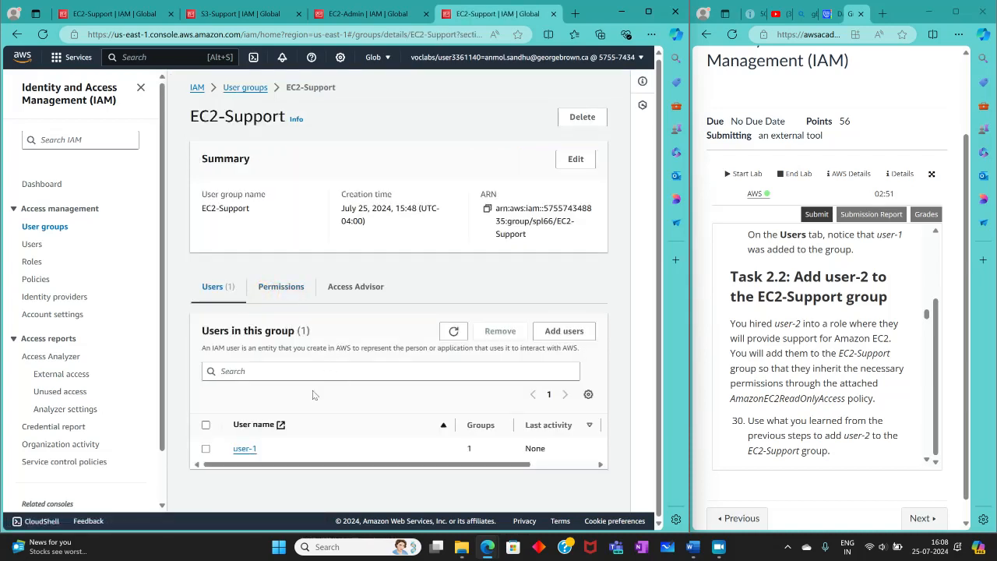
Step: Recheck the Task 2.1 instructions and add user-1 to the S3-Support user group
scroll(807, 371, "up", 4)
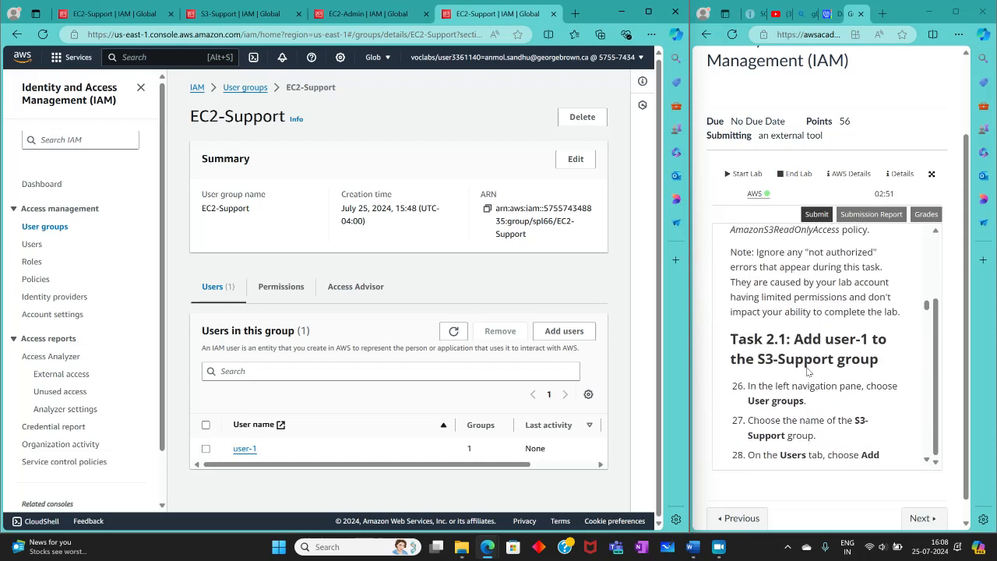
scroll(807, 372, "down", 3)
scroll(825, 312, "up", 2)
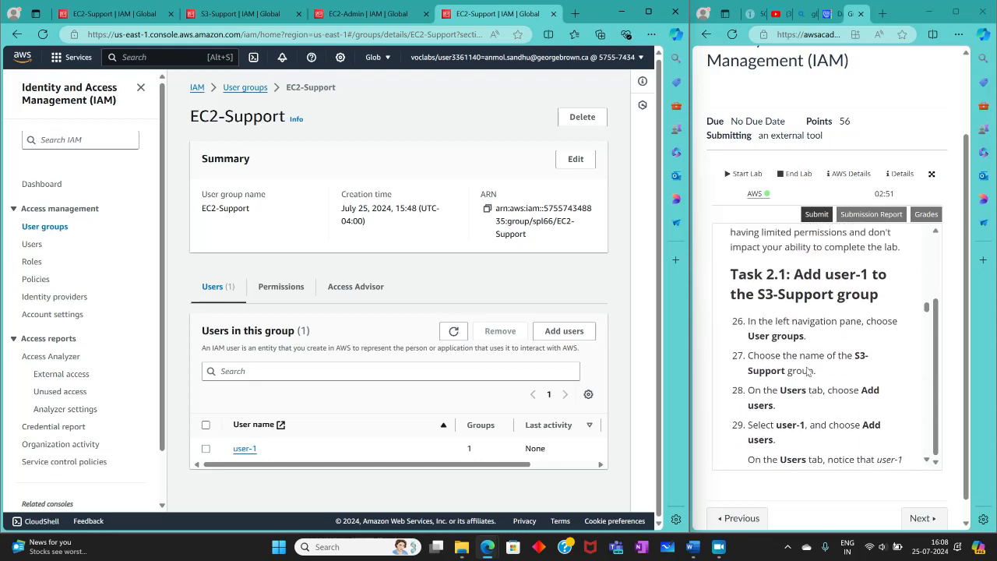
left_click_drag(825, 284, 885, 285)
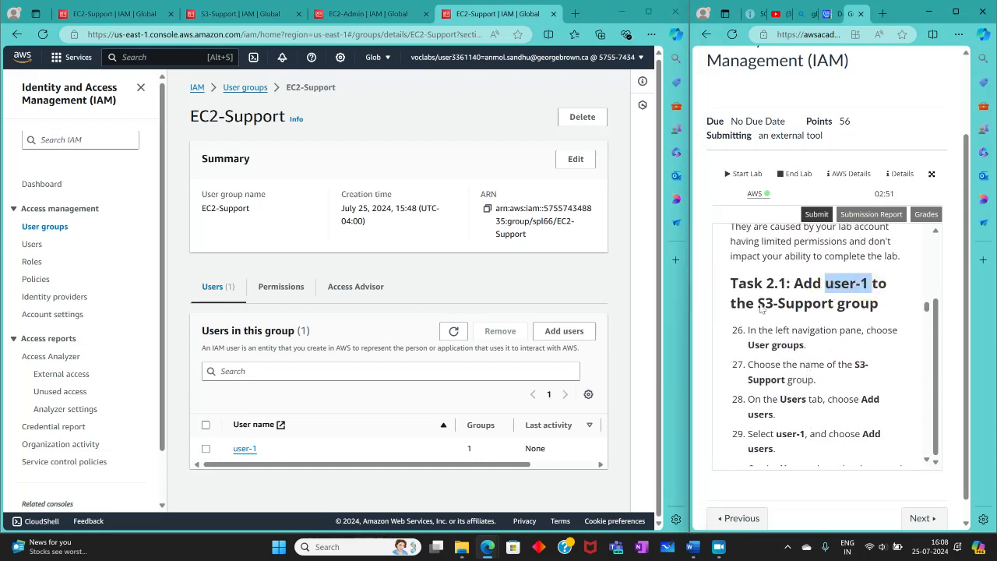
left_click_drag(757, 303, 804, 303)
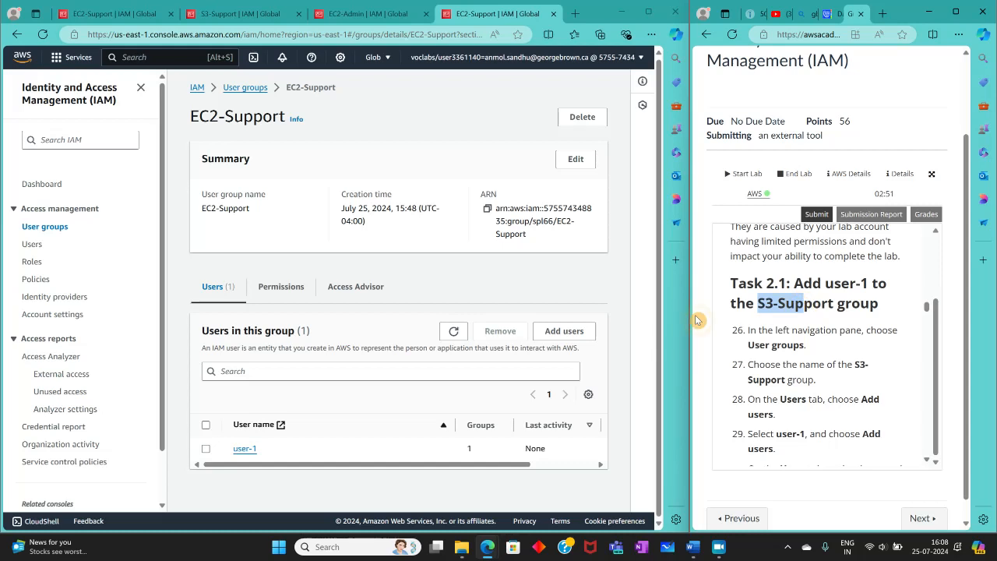
left_click(234, 90)
left_click(252, 285)
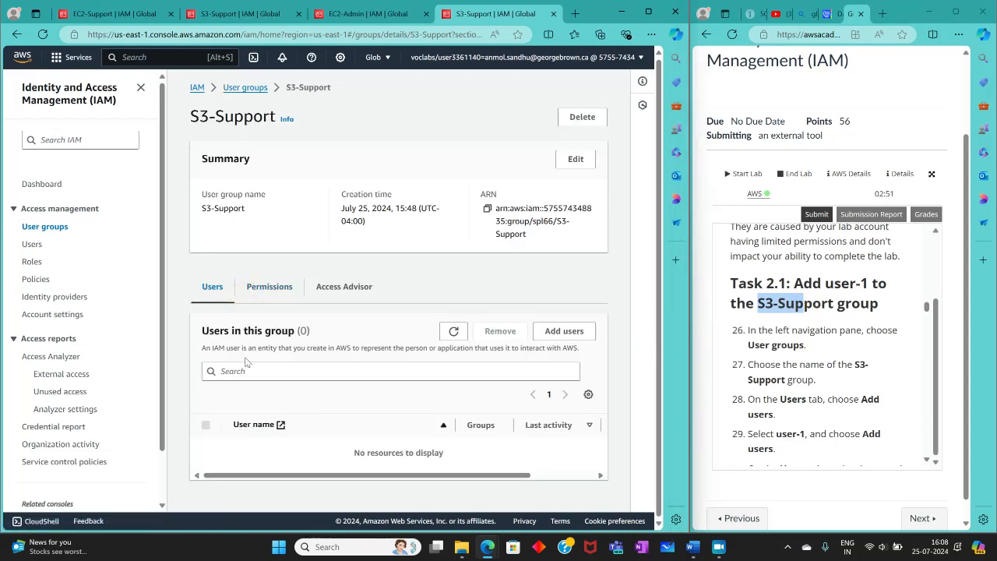
left_click(564, 331)
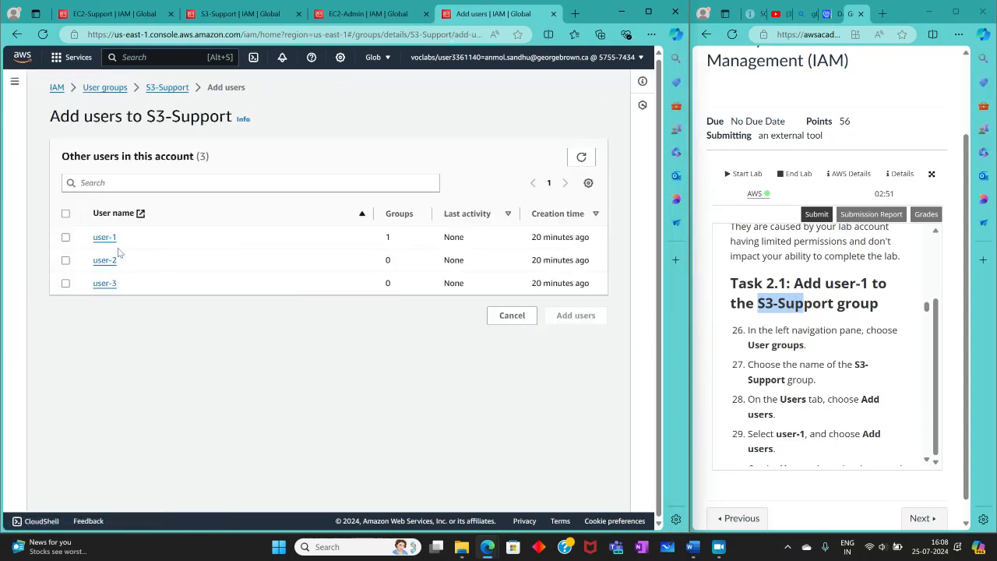
left_click(65, 237)
left_click(574, 314)
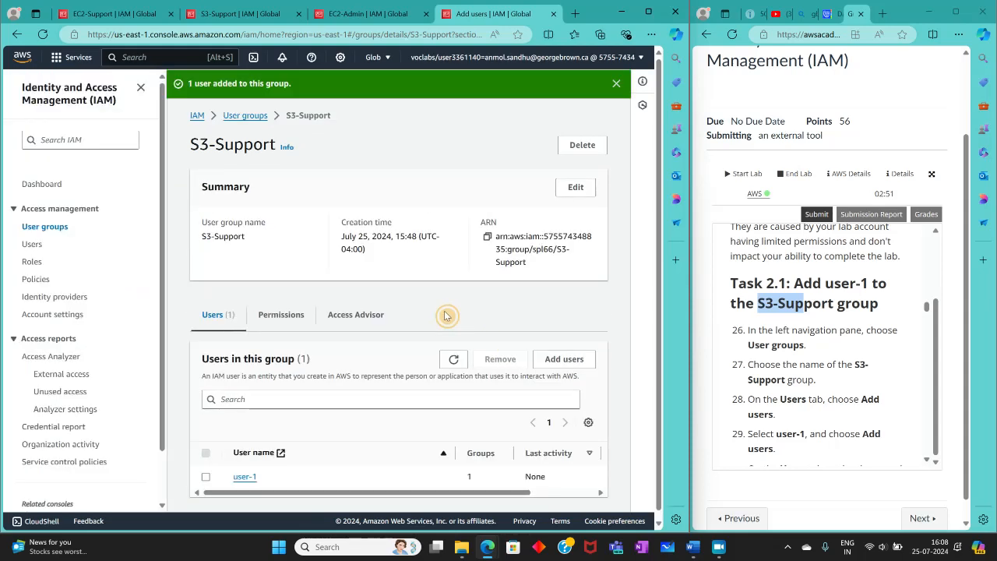
Step: Remove user-1 from the EC2-Support user group and confirm the removal
left_click(43, 229)
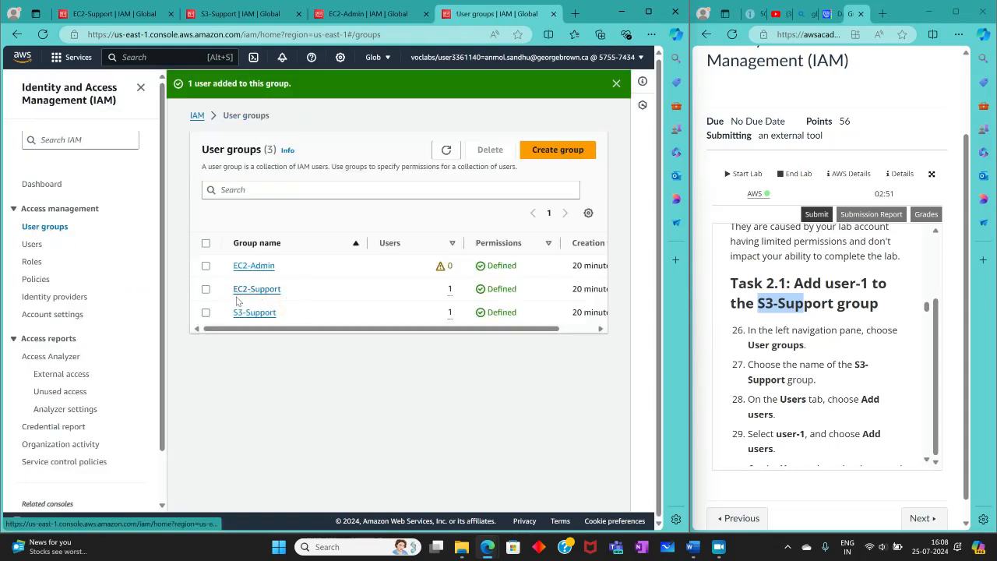
left_click(260, 291)
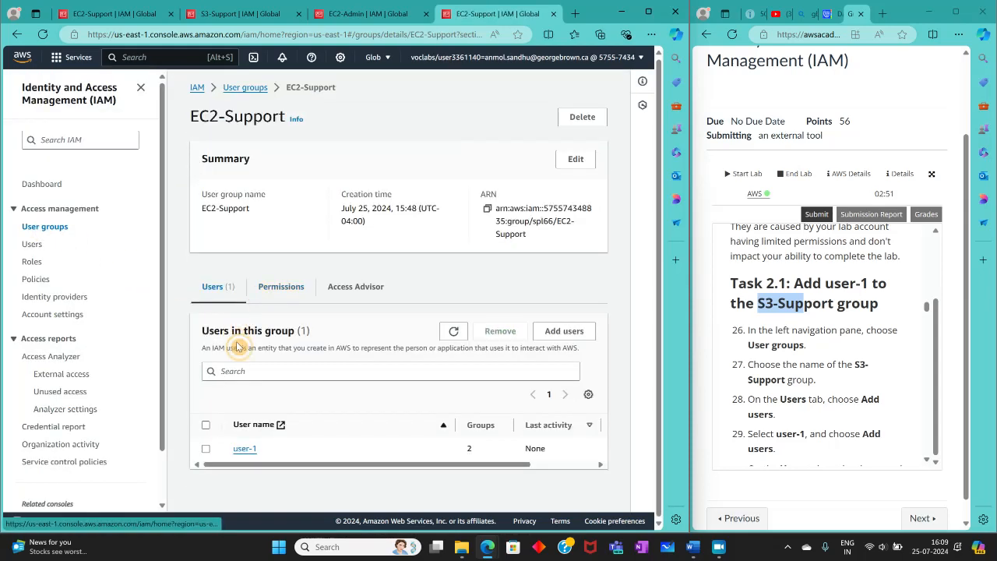
left_click(206, 449)
left_click(505, 333)
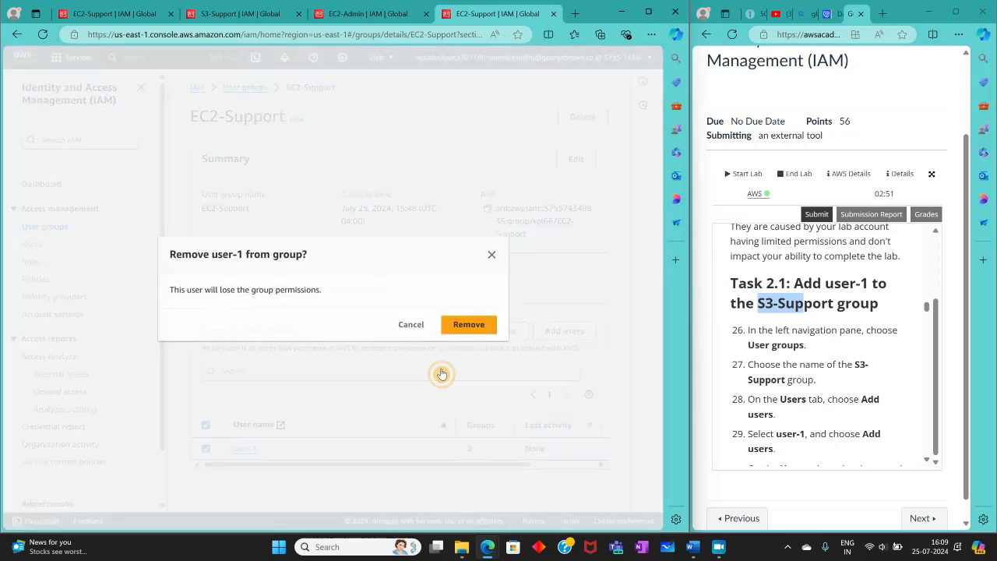
left_click(467, 324)
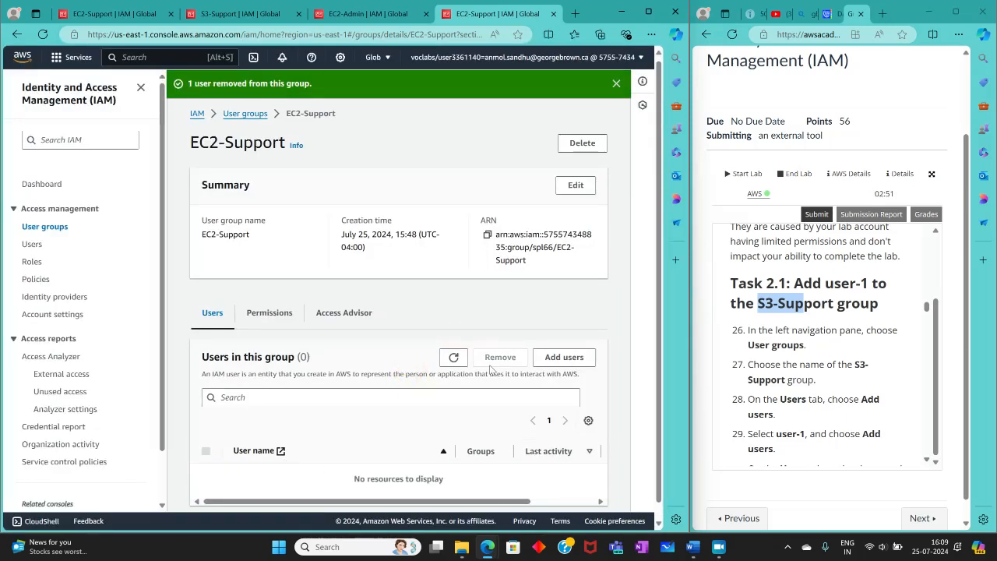
Step: Add user-2 to the EC2-Support user group
left_click(559, 357)
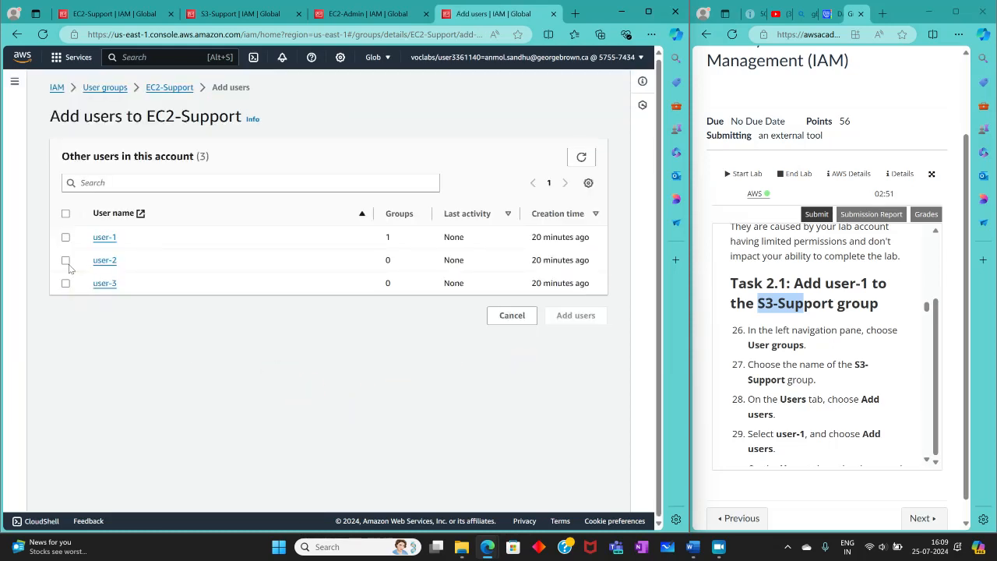
left_click(67, 262)
left_click(575, 315)
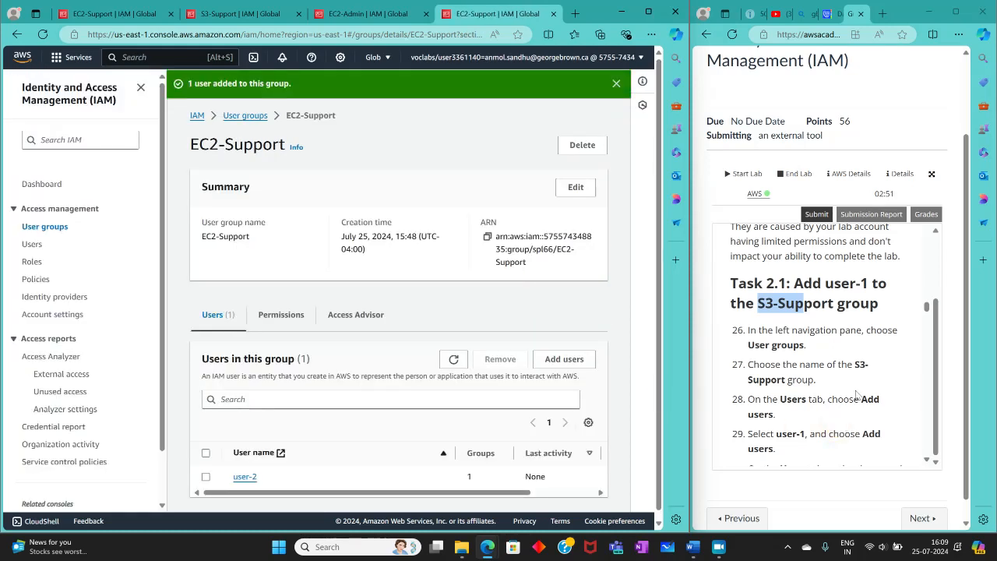
Step: Read the Task 2.3 instructions and add user-3 to the EC2-Admin user group
scroll(855, 395, "down", 5)
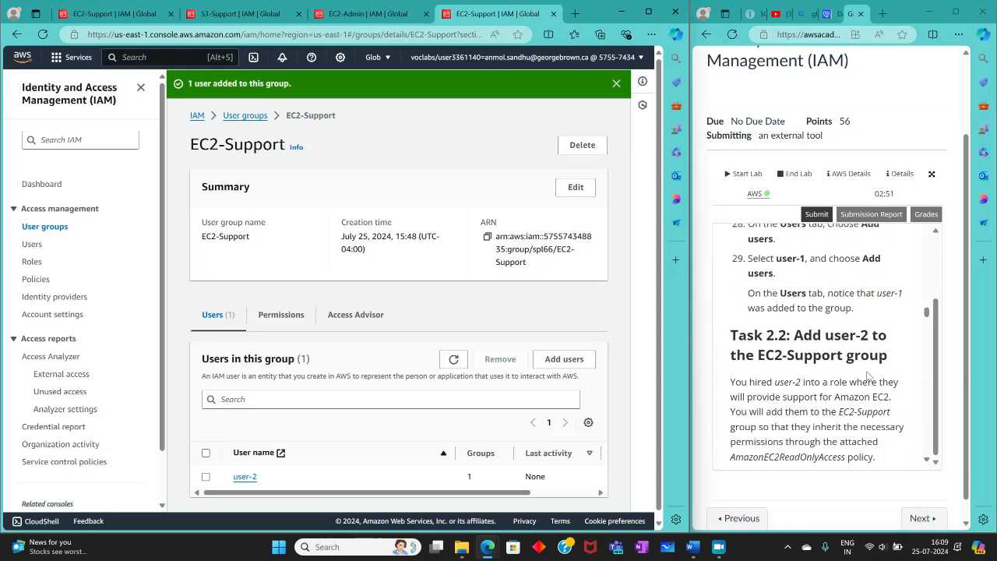
scroll(868, 376, "down", 8)
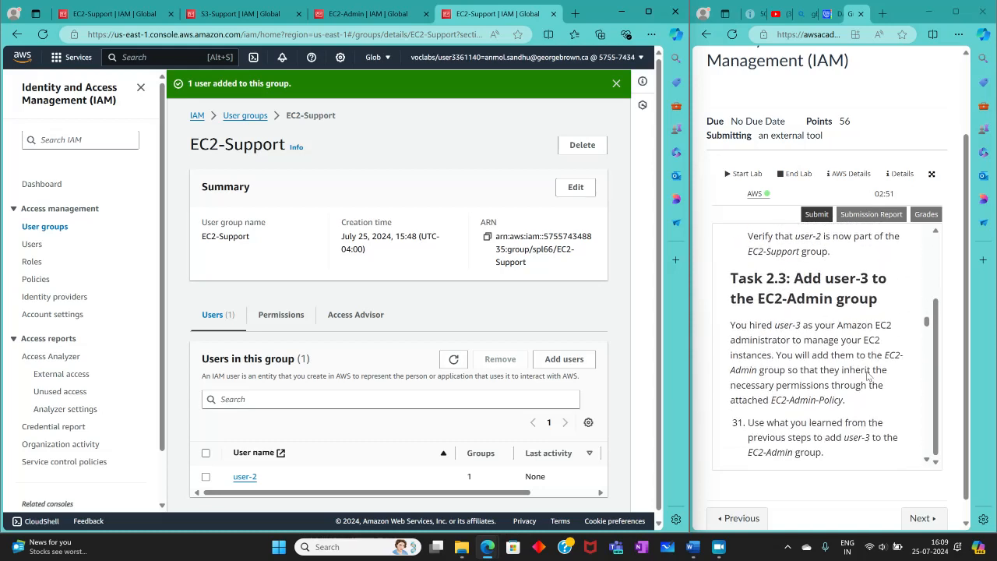
scroll(867, 376, "down", 3)
scroll(866, 374, "up", 3)
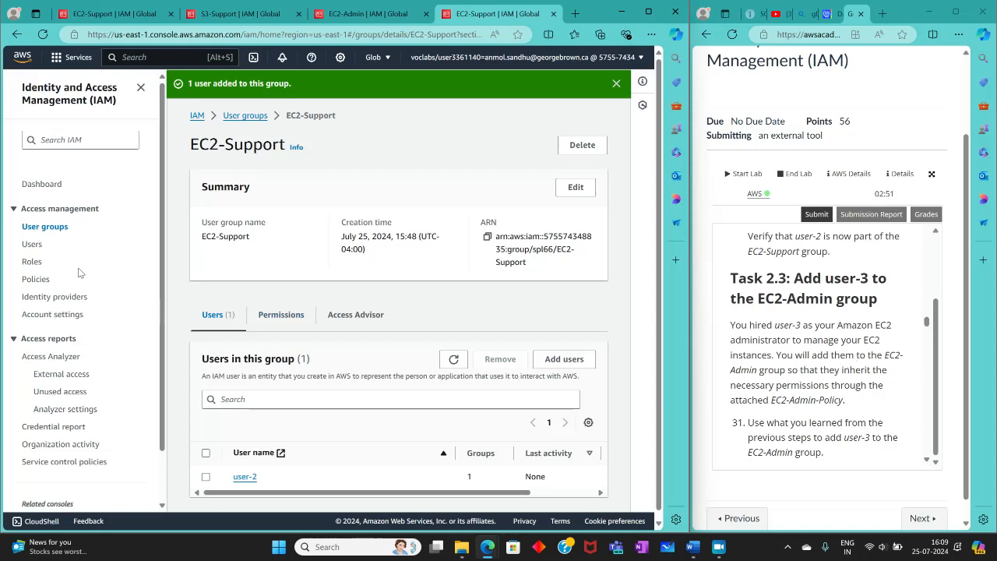
left_click(32, 232)
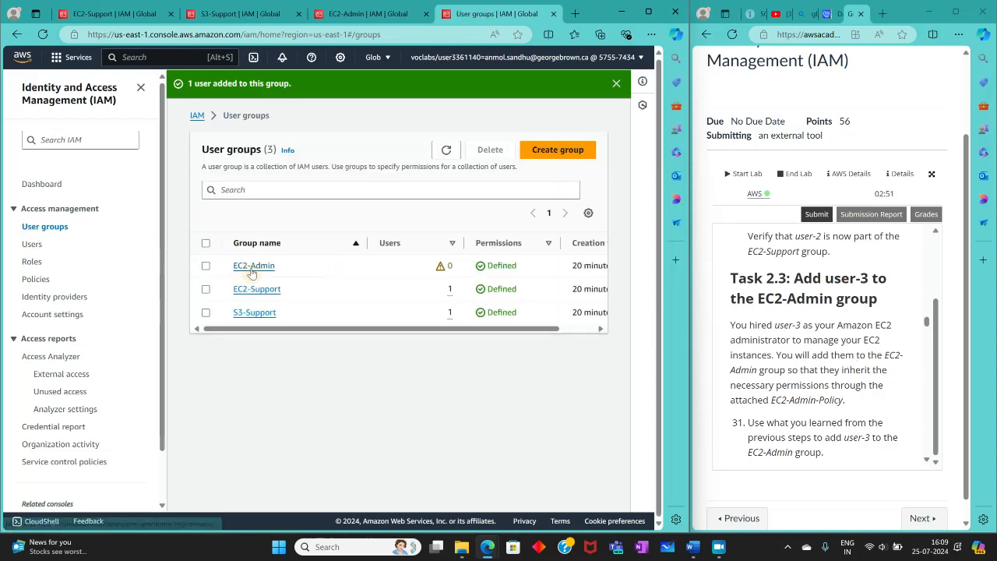
left_click(253, 265)
left_click(537, 335)
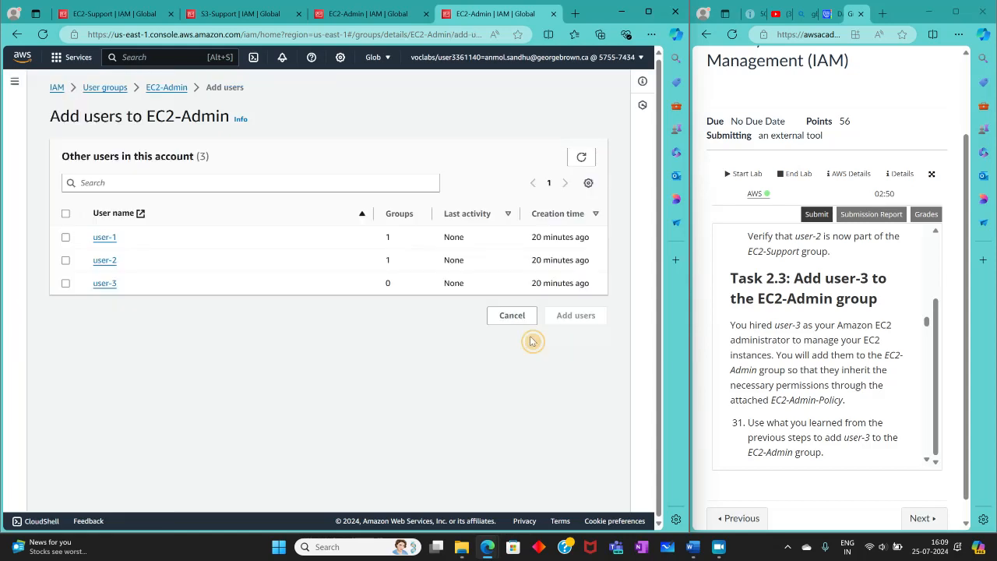
left_click(67, 285)
left_click(580, 316)
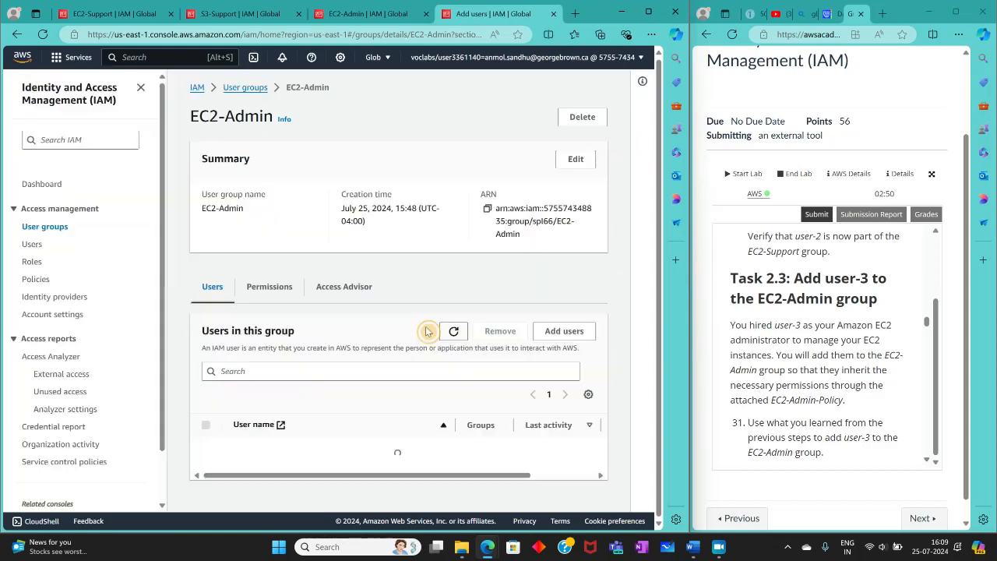
Step: Read the lab's closing Task 2.3 checks and the Task 3 and Task 3.1 instructions on getting the console sign-in URL
scroll(921, 374, "down", 3)
scroll(921, 375, "down", 3)
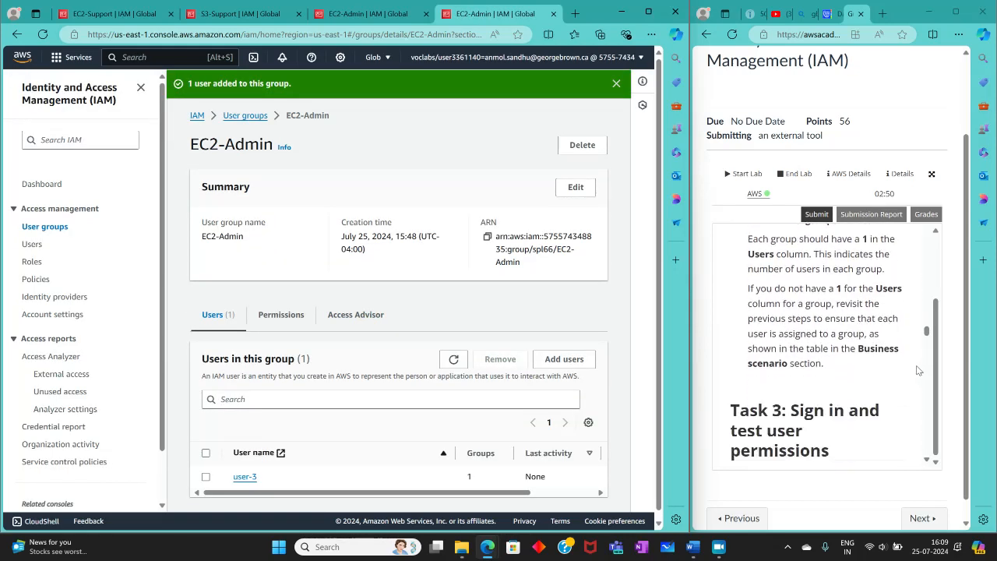
scroll(918, 371, "up", 5)
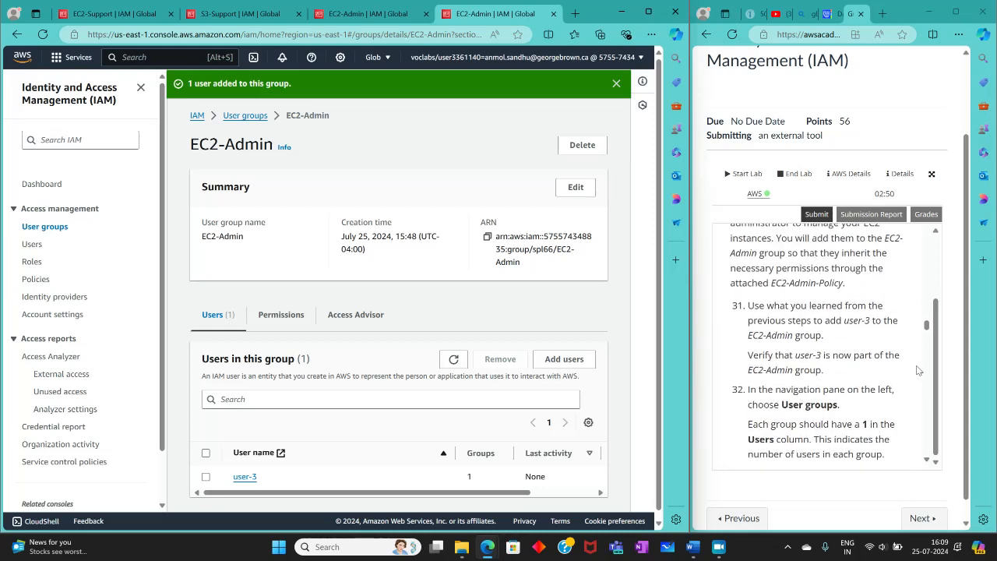
scroll(919, 371, "down", 2)
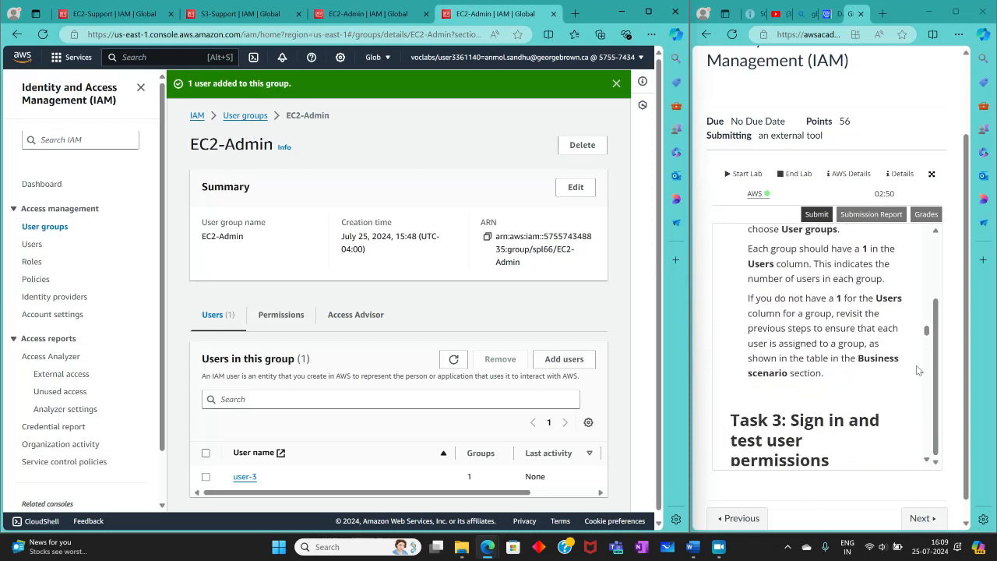
scroll(918, 370, "up", 4)
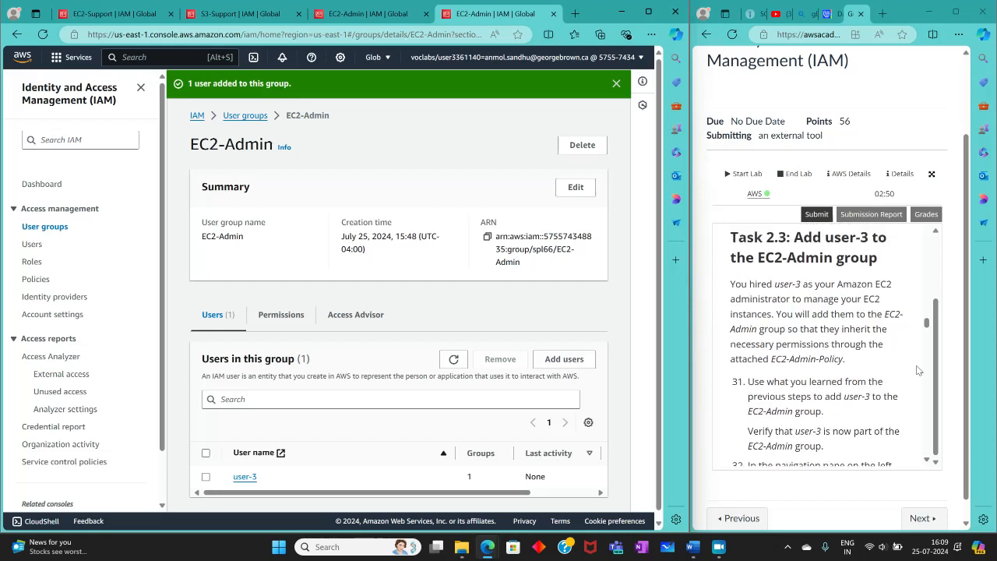
scroll(918, 370, "up", 1)
scroll(918, 371, "down", 2)
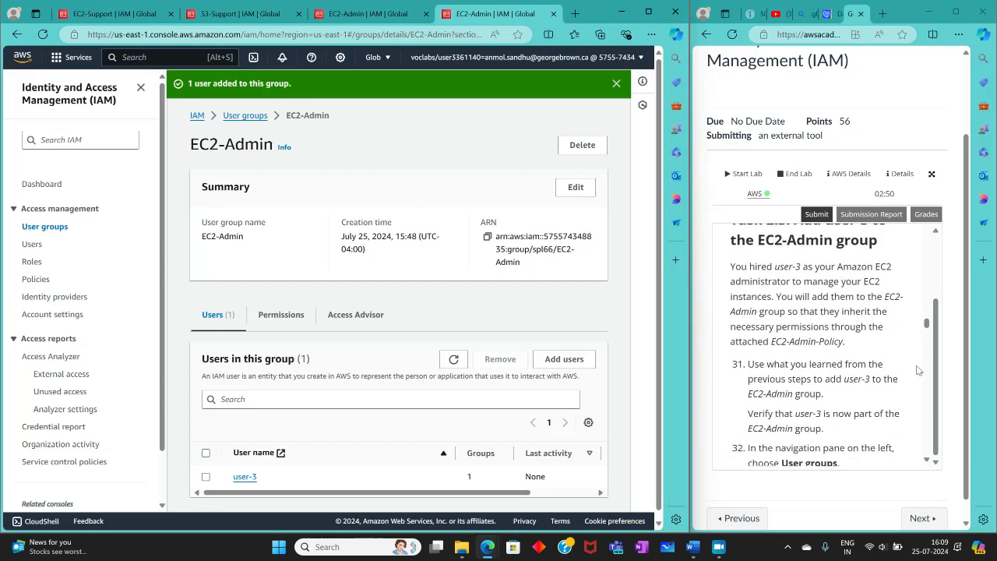
scroll(917, 371, "down", 3)
scroll(918, 370, "down", 8)
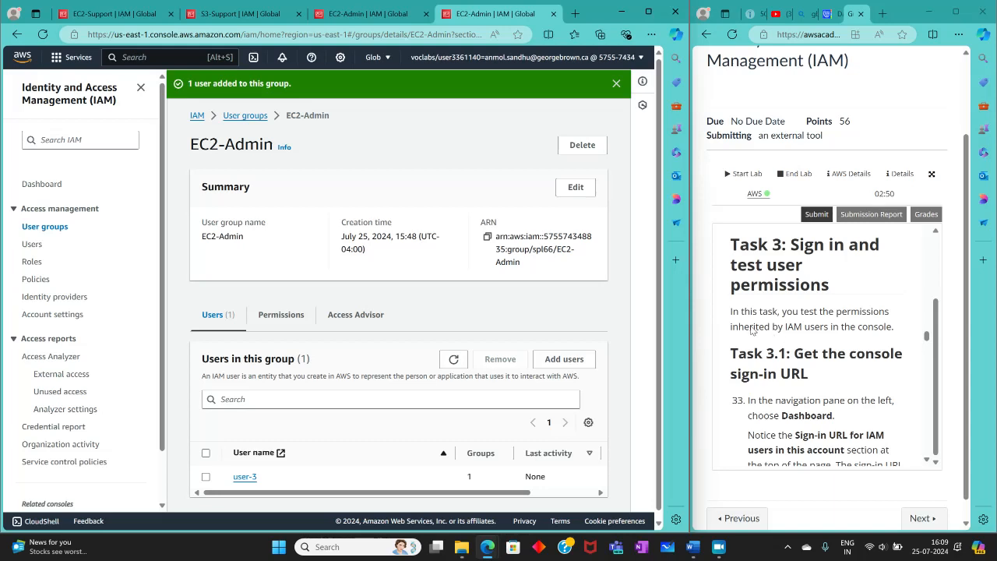
scroll(775, 331, "down", 3)
scroll(775, 331, "up", 1)
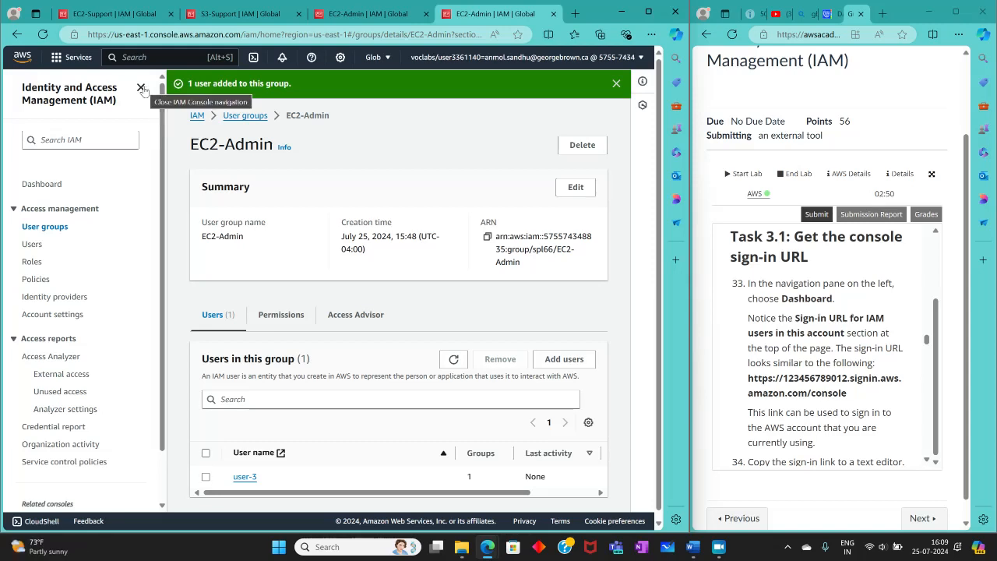
Step: Copy the sign-in URL for IAM users from the AWS Account section of the IAM Dashboard
left_click(41, 187)
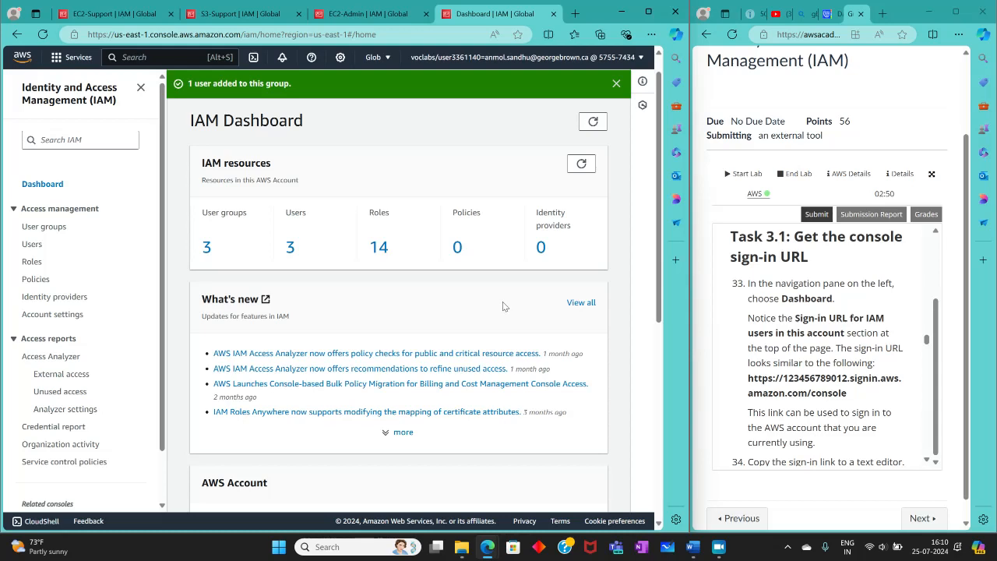
scroll(502, 306, "down", 2)
scroll(501, 308, "down", 2)
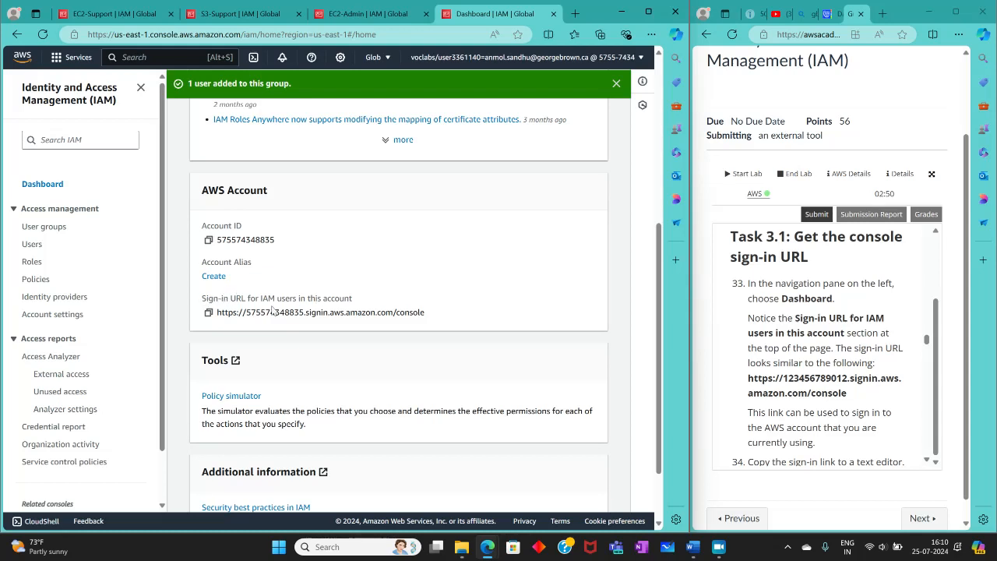
left_click(208, 313)
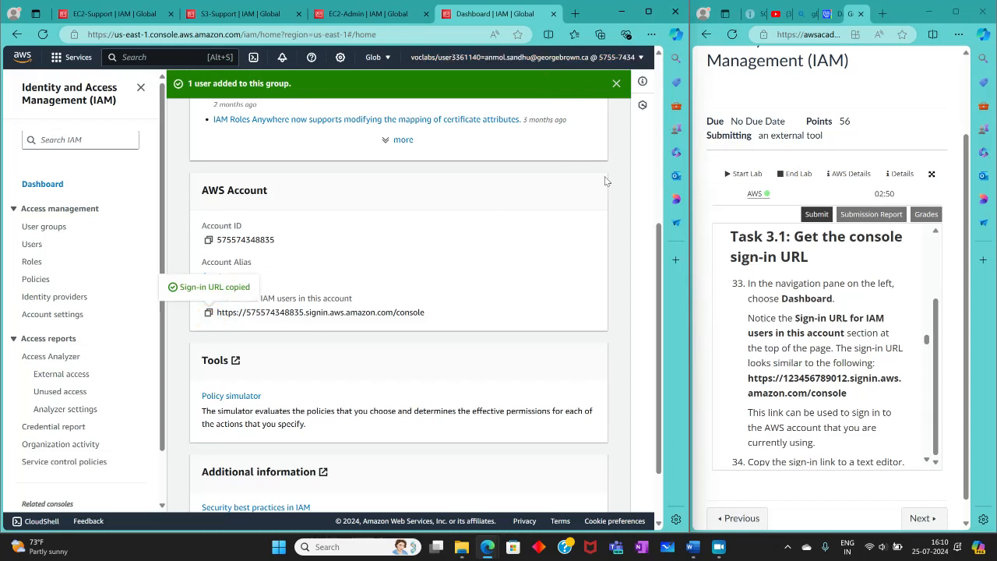
Step: Open Notepad, replace the current note's text with the copied IAM sign-in URL, and minimize the window
scroll(829, 280, "down", 3)
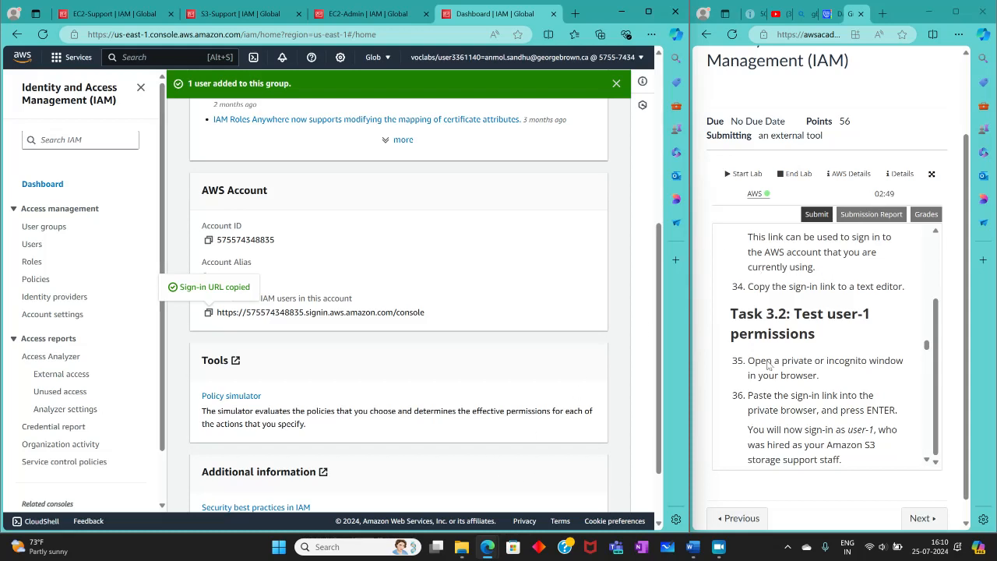
left_click(358, 548)
type("no")
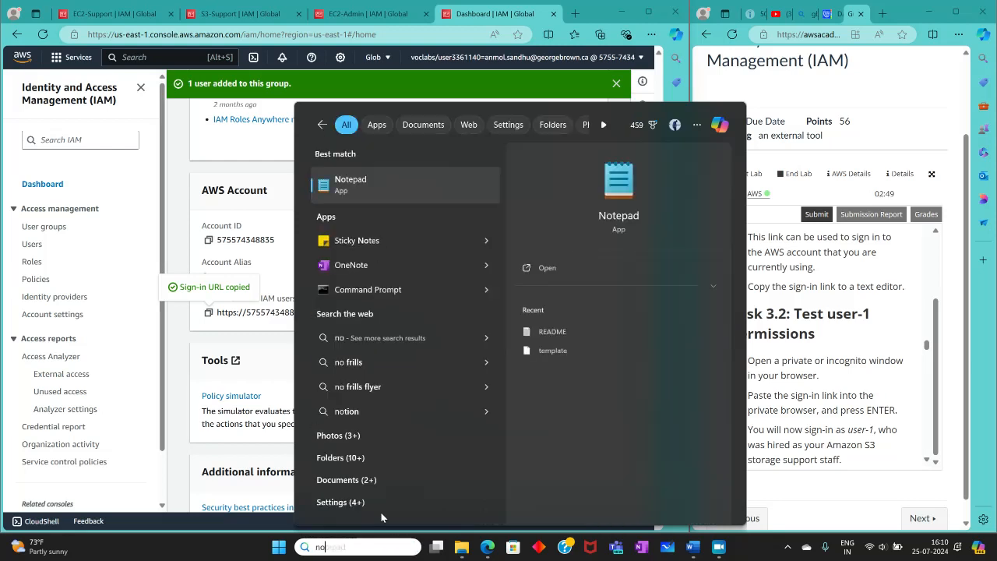
left_click(400, 186)
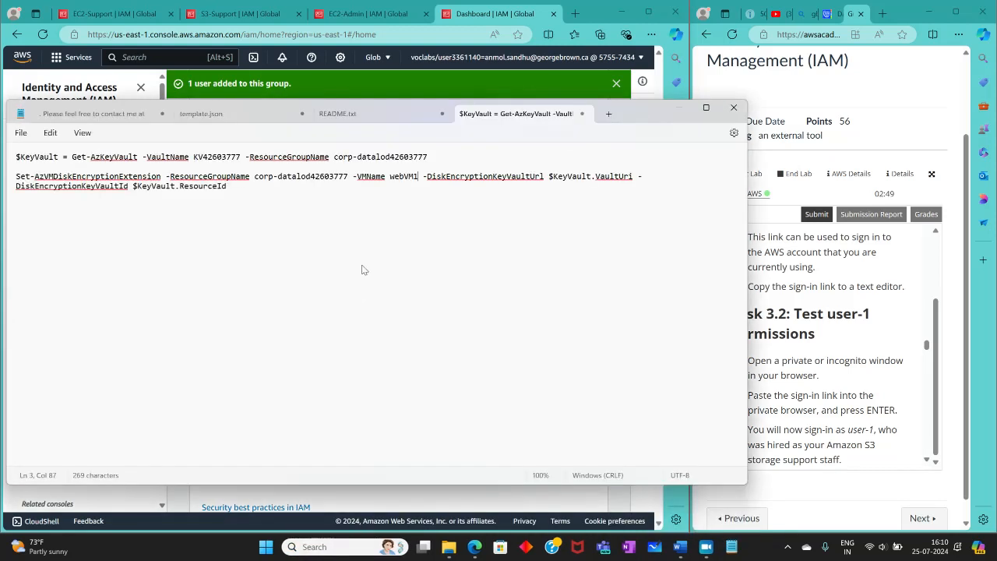
left_click_drag(402, 224, 2, 148)
key("BackSpace")
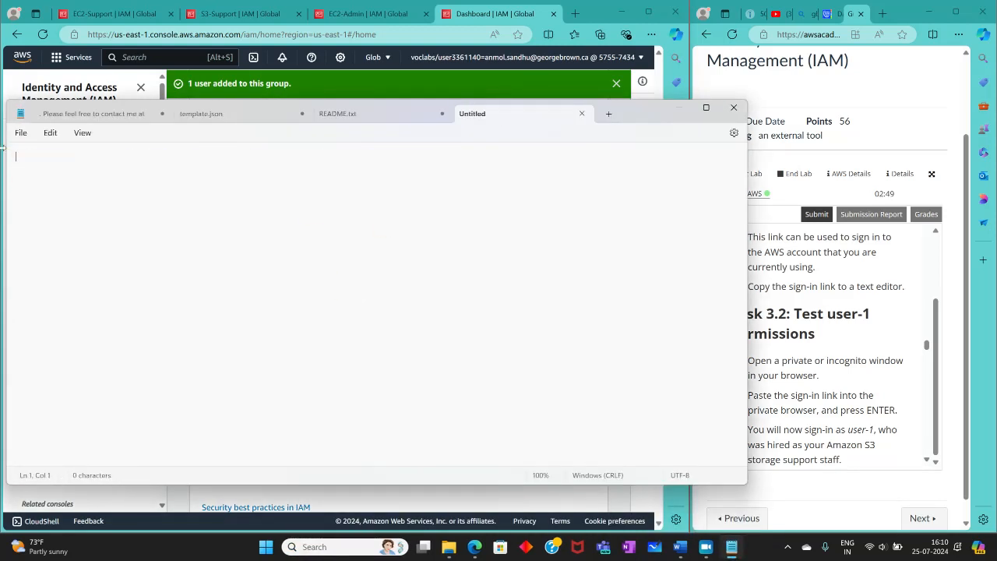
key("ctrl+v")
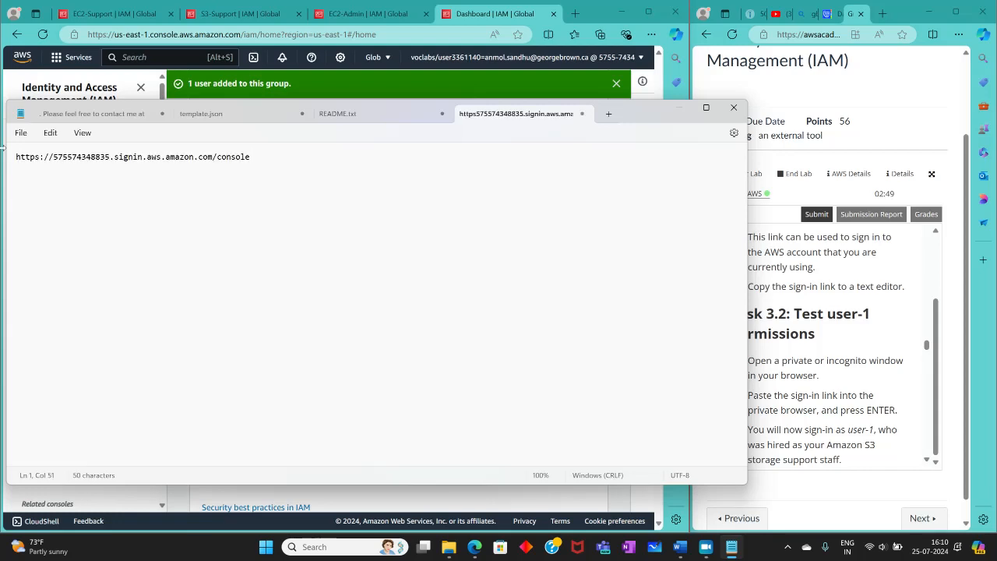
left_click(680, 117)
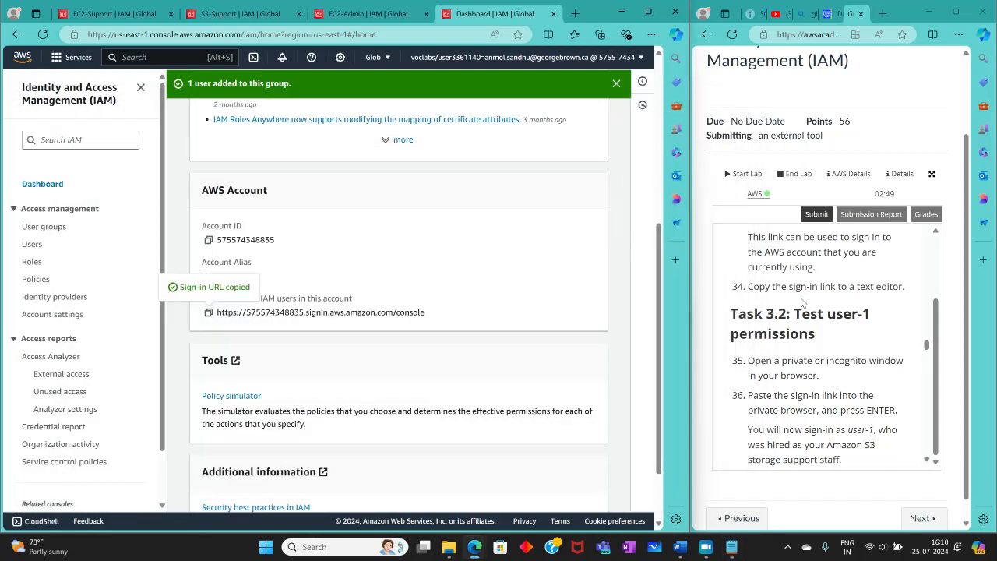
Step: Close the EC2-Admin, second Dashboard and S3-Support tabs, and show the IAM Dashboard's AWS Account section in the remaining tab
scroll(819, 307, "down", 2)
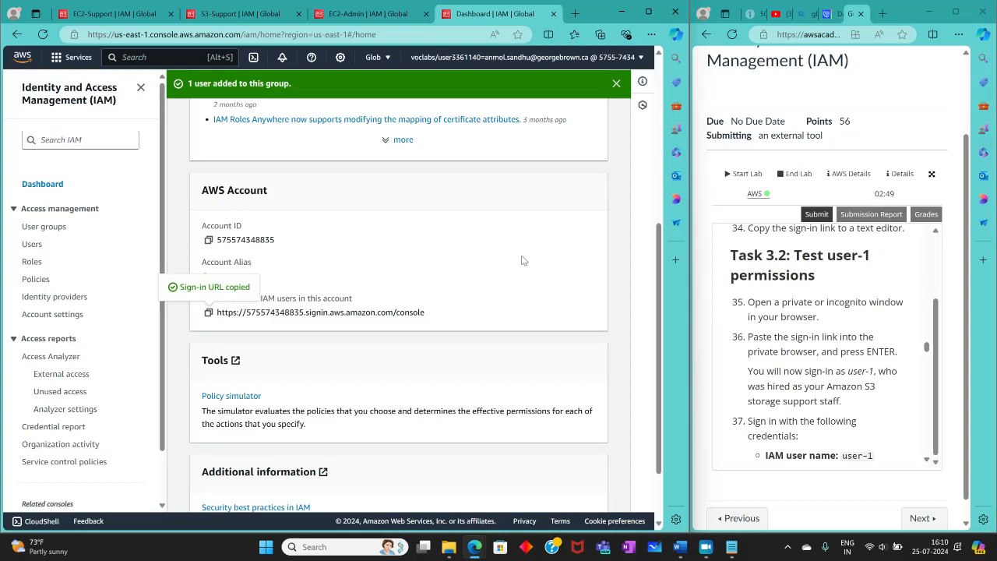
left_click(426, 14)
left_click(426, 14)
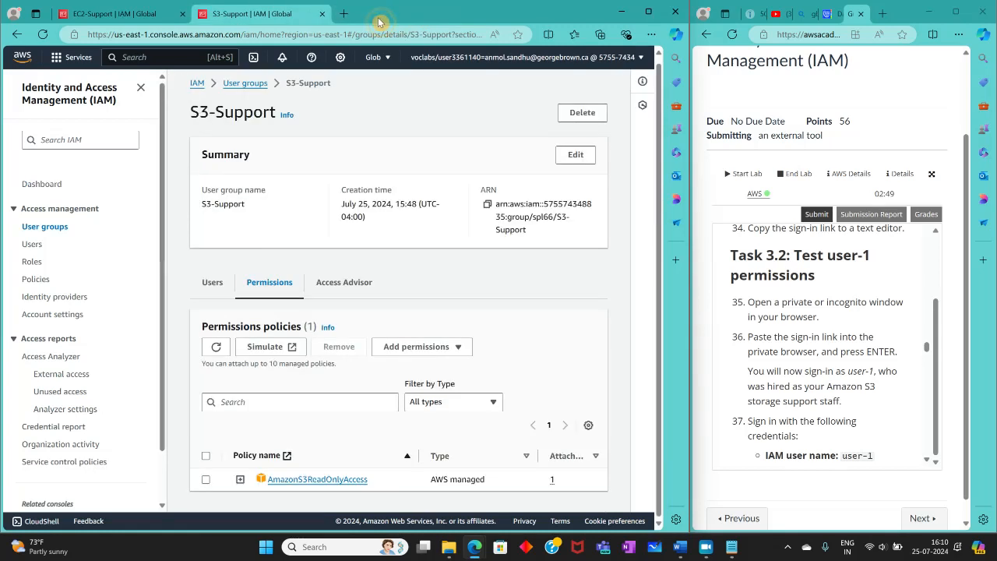
left_click(323, 14)
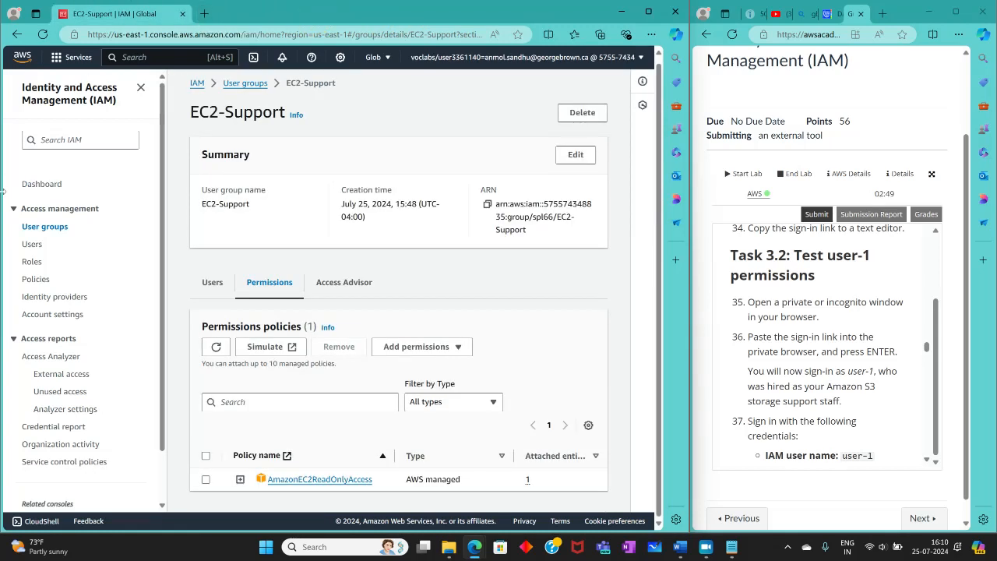
left_click(41, 183)
scroll(306, 355, "down", 2)
scroll(306, 357, "down", 1)
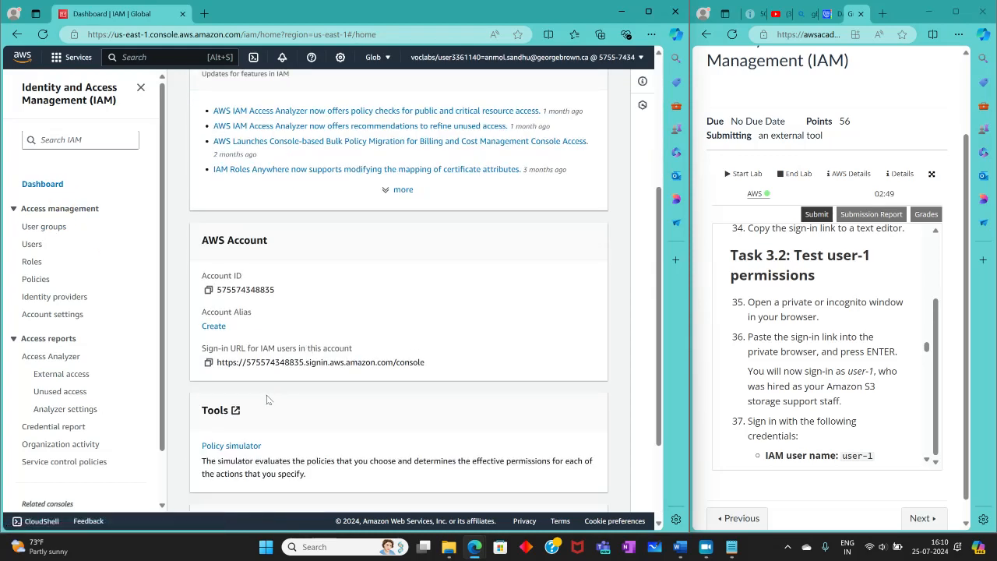
Step: Open a new InPrivate browser window and place it beside the lab instructions
left_click(204, 13)
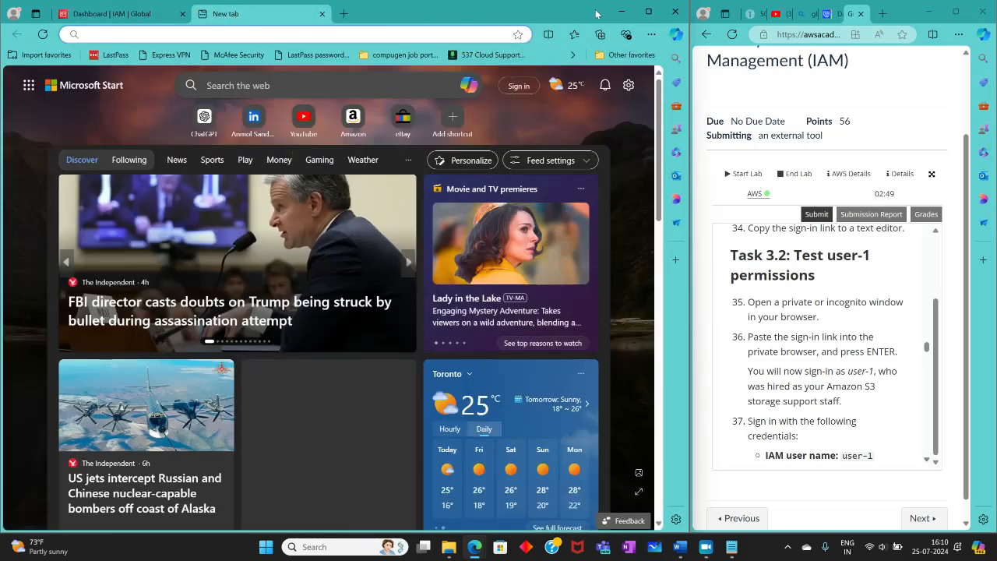
left_click(653, 37)
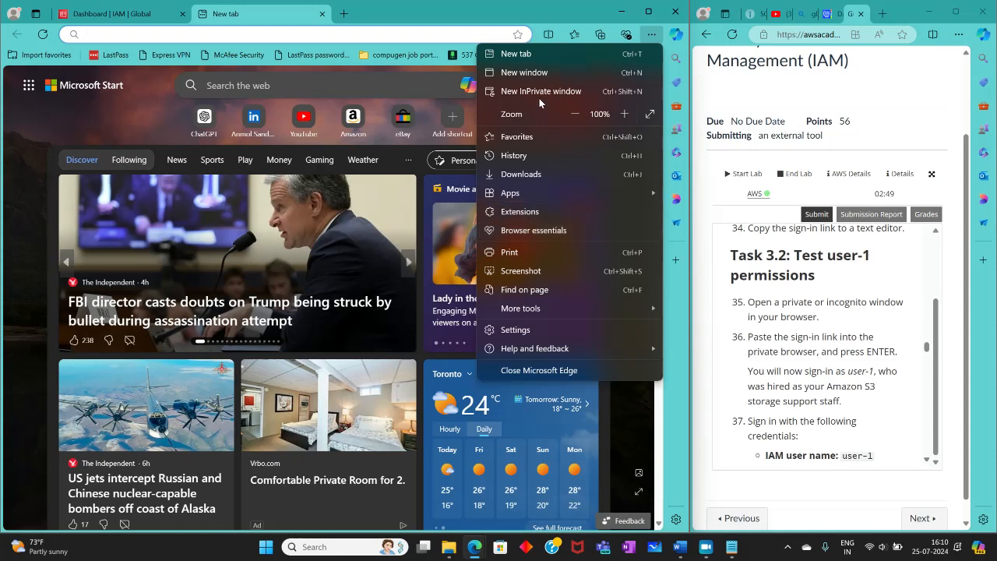
left_click(488, 95)
left_click_drag(334, 21, 0, 102)
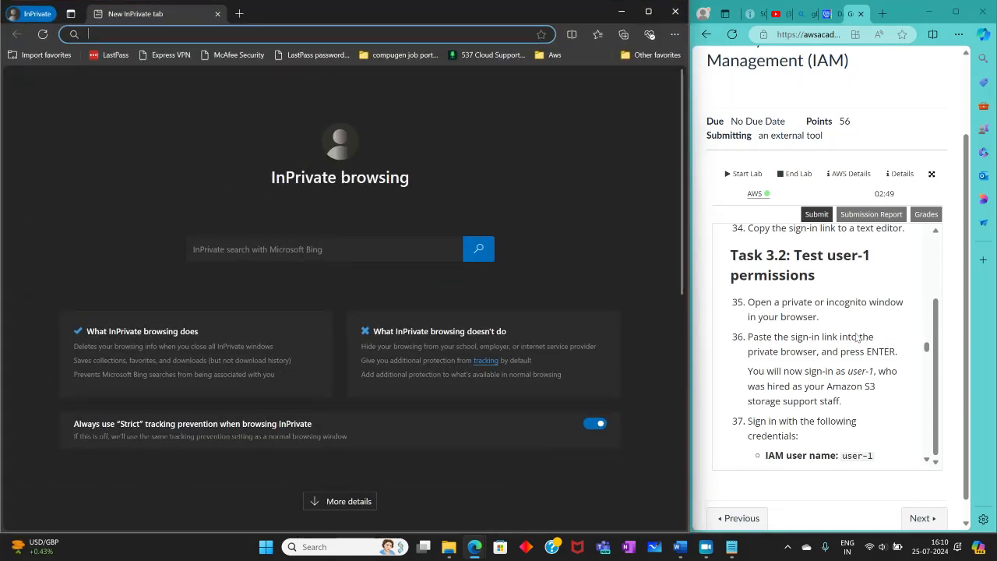
Step: Load the copied IAM sign-in URL in the InPrivate window
scroll(788, 331, "down", 1)
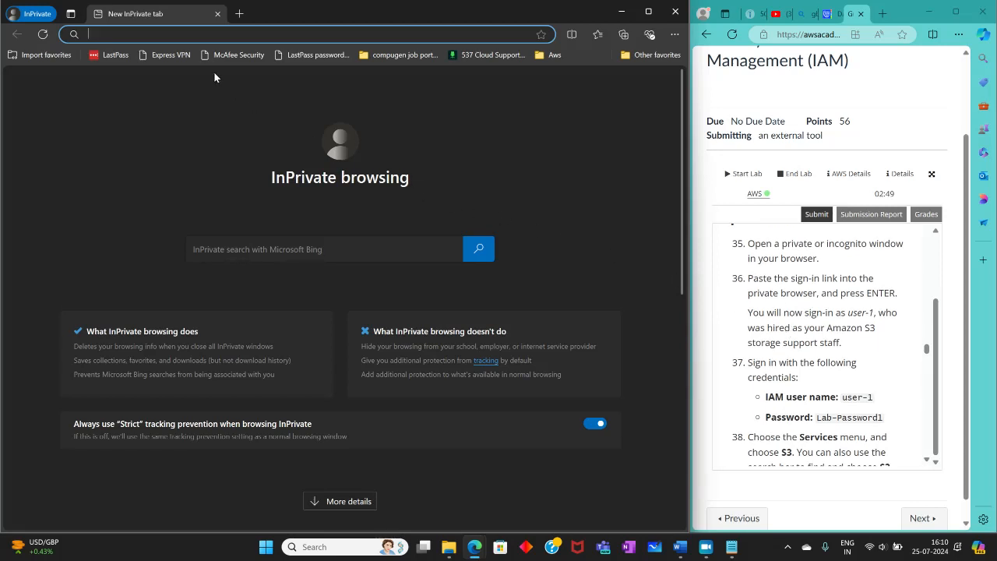
right_click(149, 24)
left_click(135, 36)
right_click(129, 33)
left_click(166, 168)
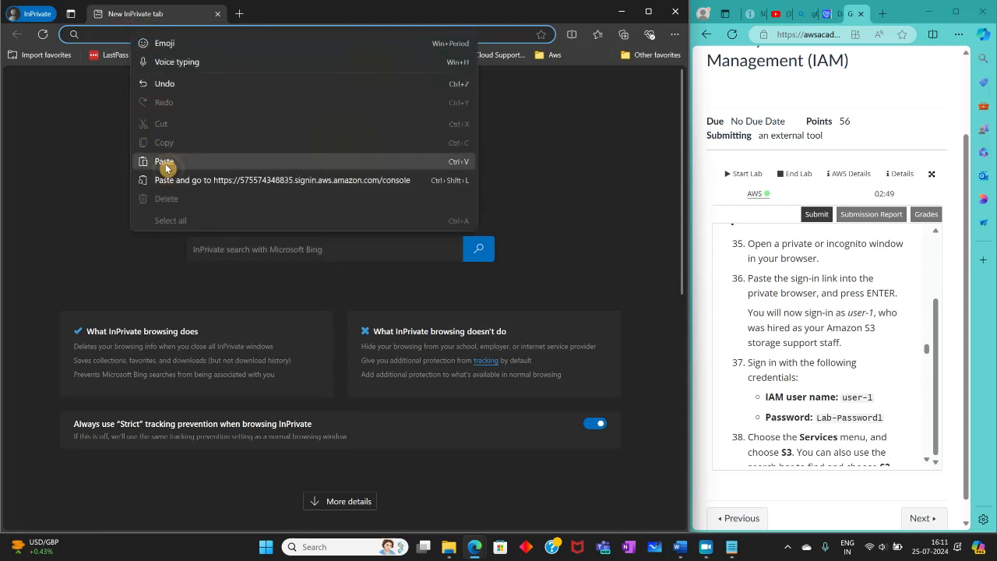
key("Return")
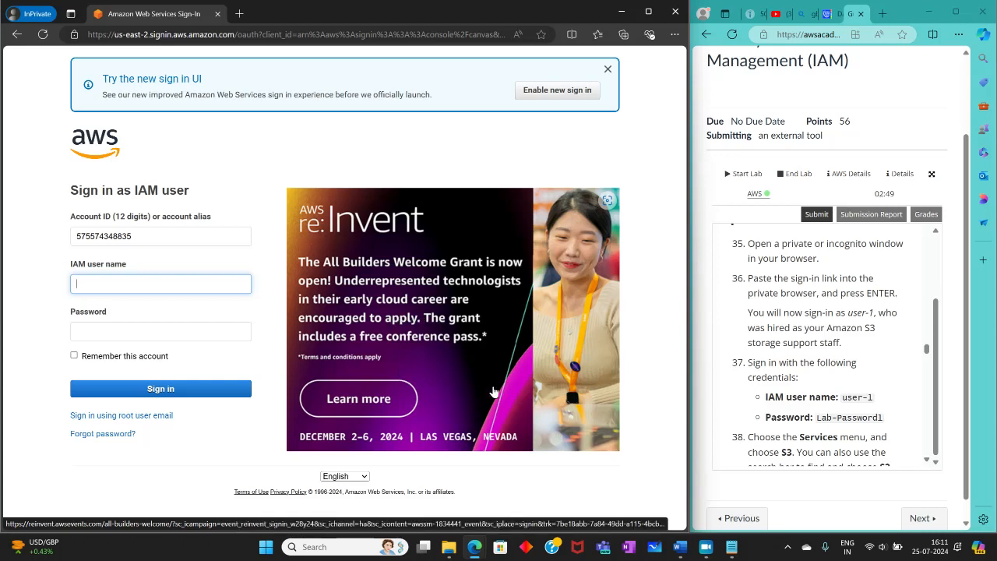
Step: Copy the IAM user name user-1 from the Task 3.2 instructions into the sign-in form
scroll(924, 401, "down", 3)
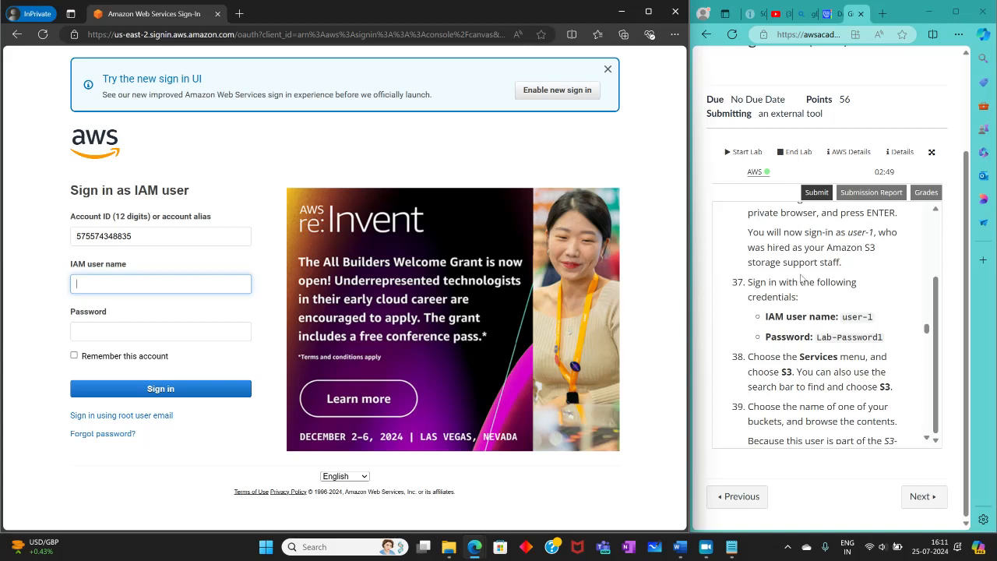
left_click_drag(839, 315, 872, 316)
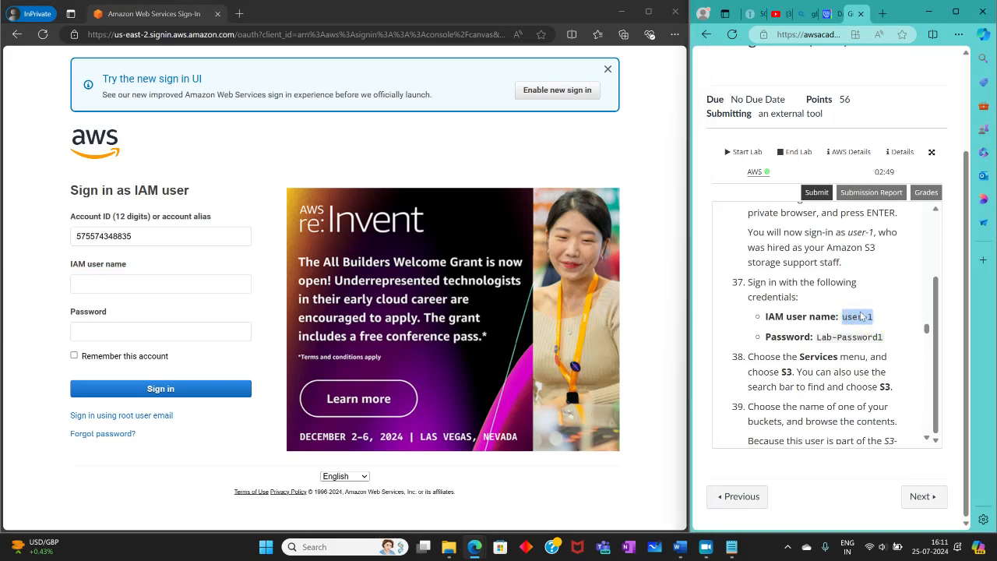
right_click(861, 315)
left_click(788, 93)
right_click(95, 282)
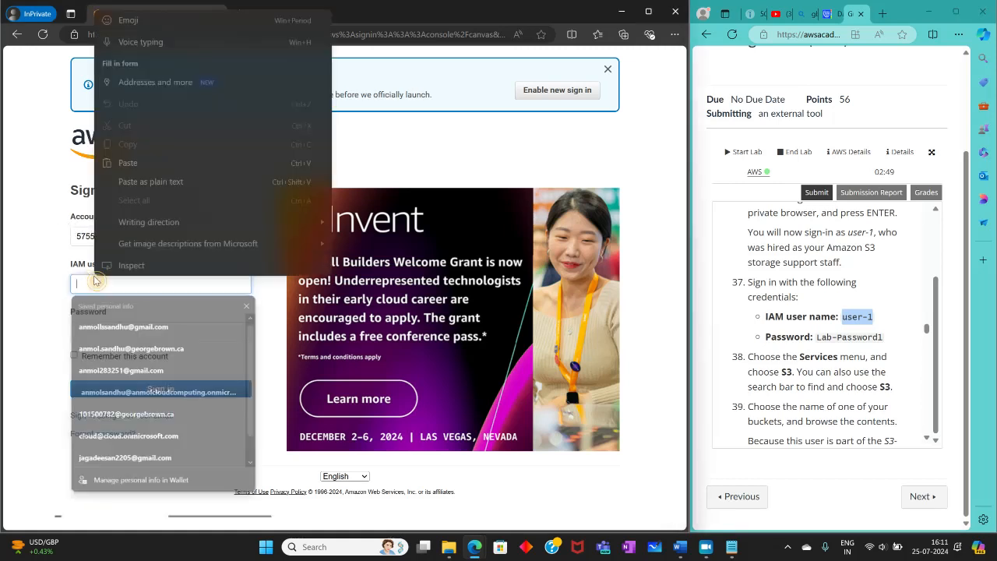
left_click(144, 163)
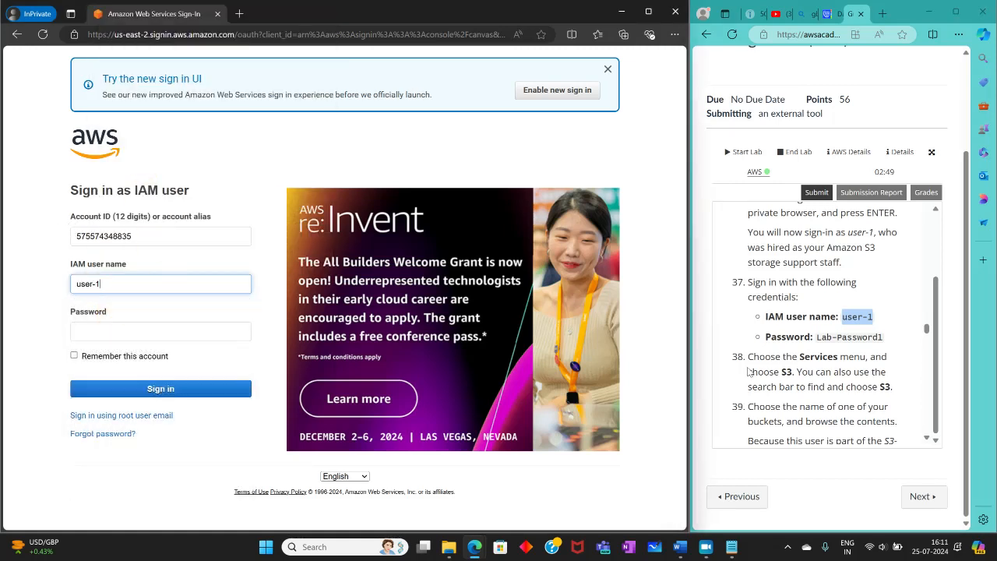
Step: Copy the lab password from the instructions into the Password field and sign in as user-1
left_click_drag(818, 336, 887, 337)
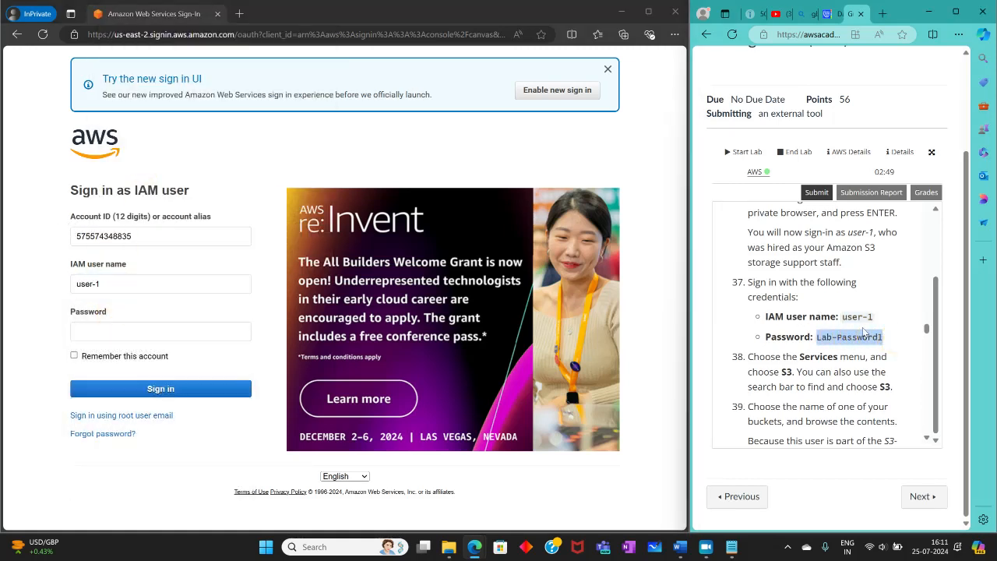
right_click(880, 337)
left_click(828, 108)
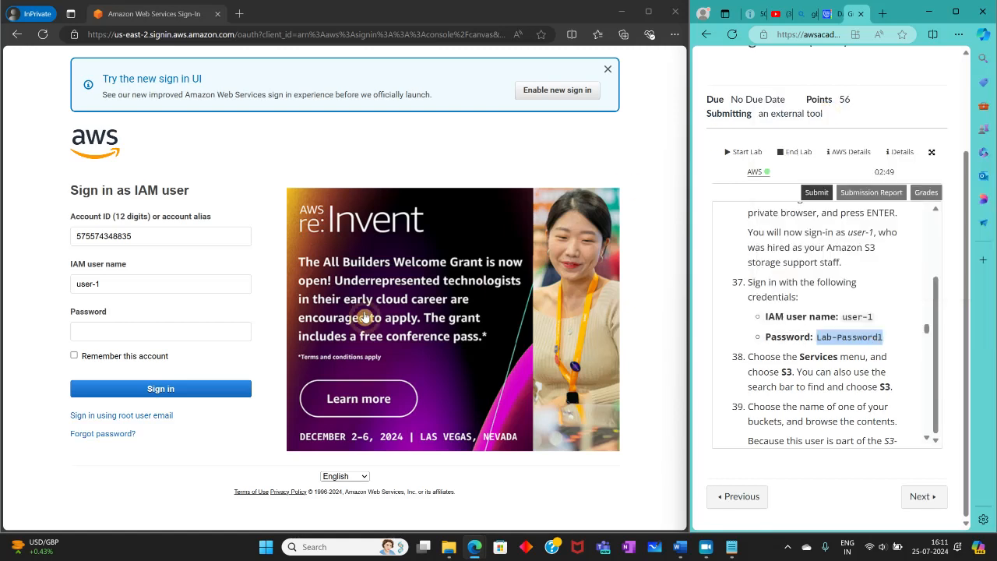
left_click(216, 331)
right_click(216, 331)
left_click(247, 222)
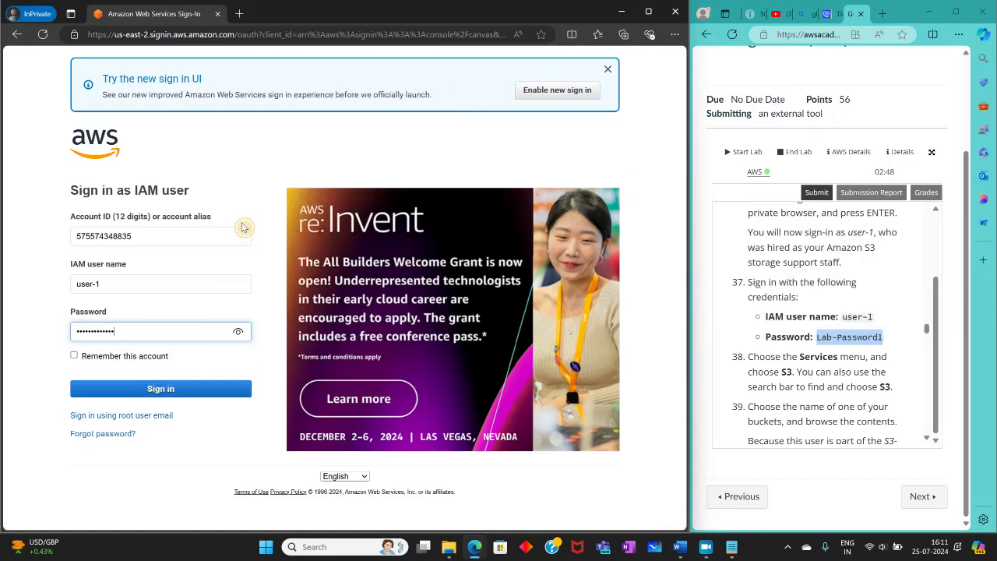
left_click(161, 387)
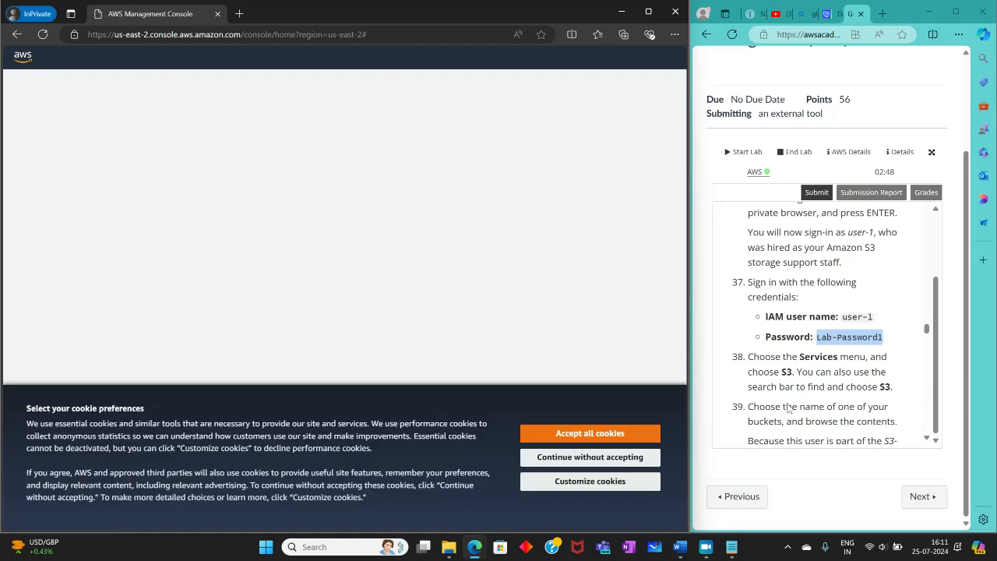
Step: Accept all cookies in the AWS console, search for s3 and open the S3 service
scroll(750, 410, "down", 3)
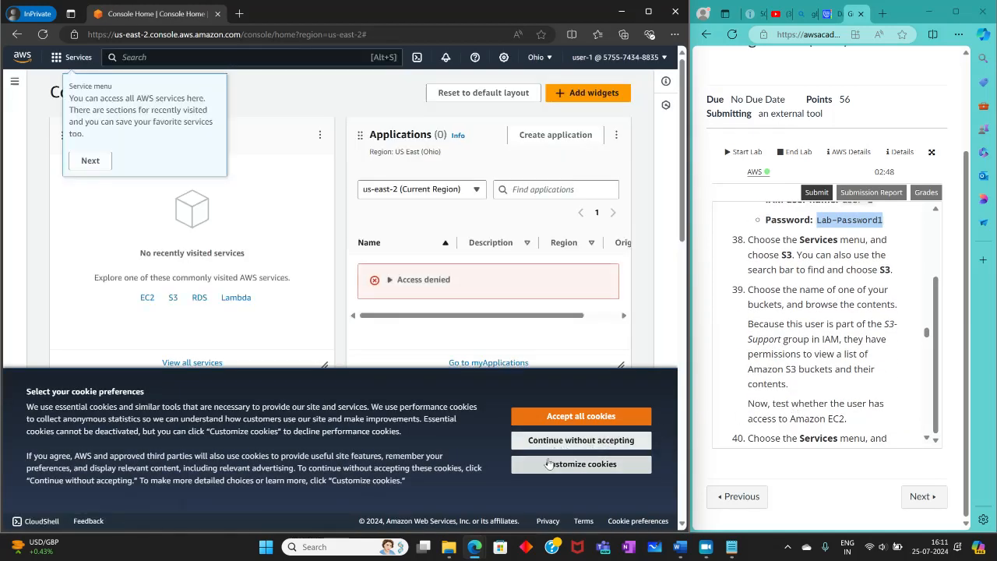
left_click(608, 425)
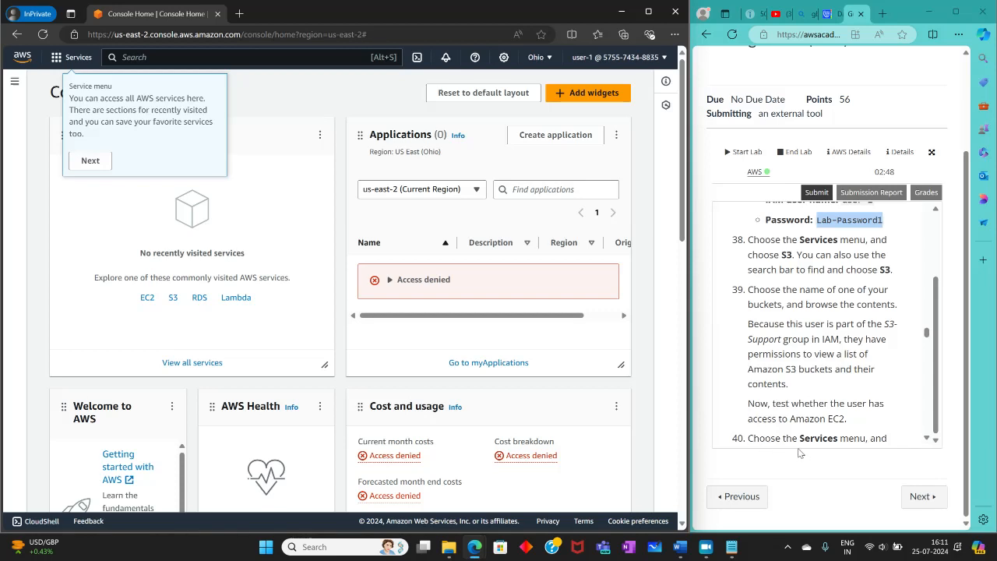
left_click(222, 53)
type("s3")
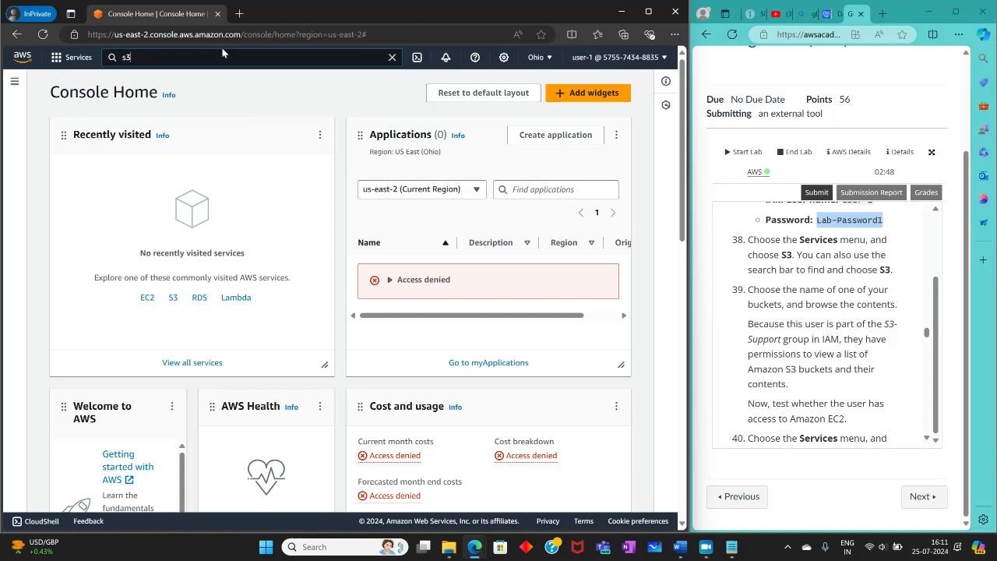
left_click(287, 148)
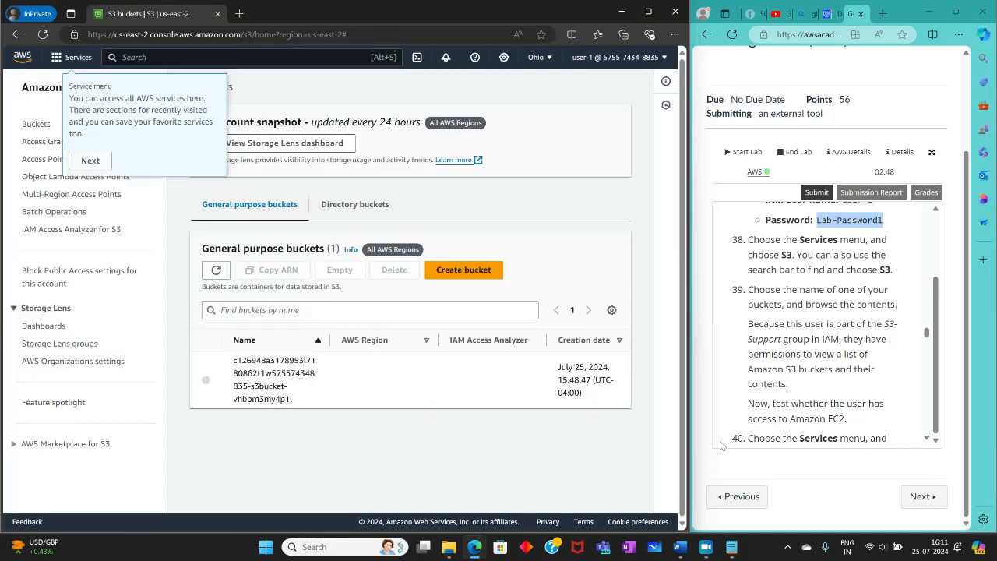
Step: Dismiss the console's introductory tips and open the listed S3 bucket to browse its contents
scroll(871, 423, "down", 3)
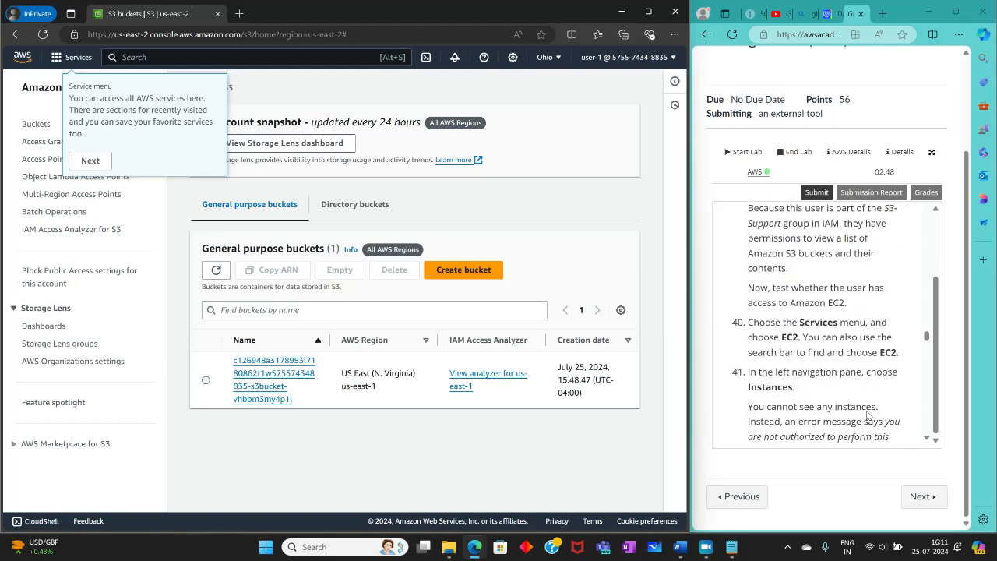
scroll(861, 408, "up", 1)
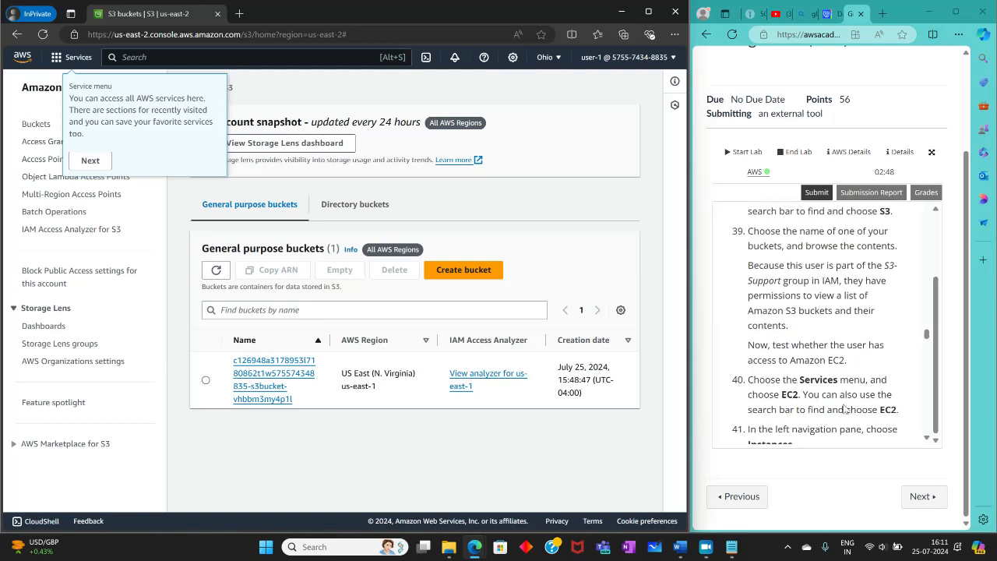
left_click(90, 161)
left_click(138, 150)
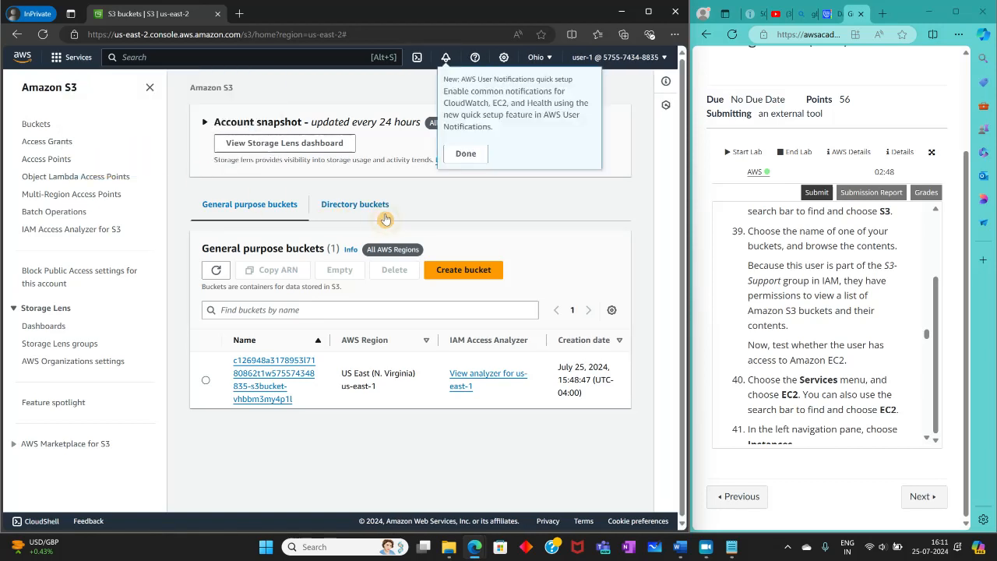
left_click(465, 153)
left_click(523, 191)
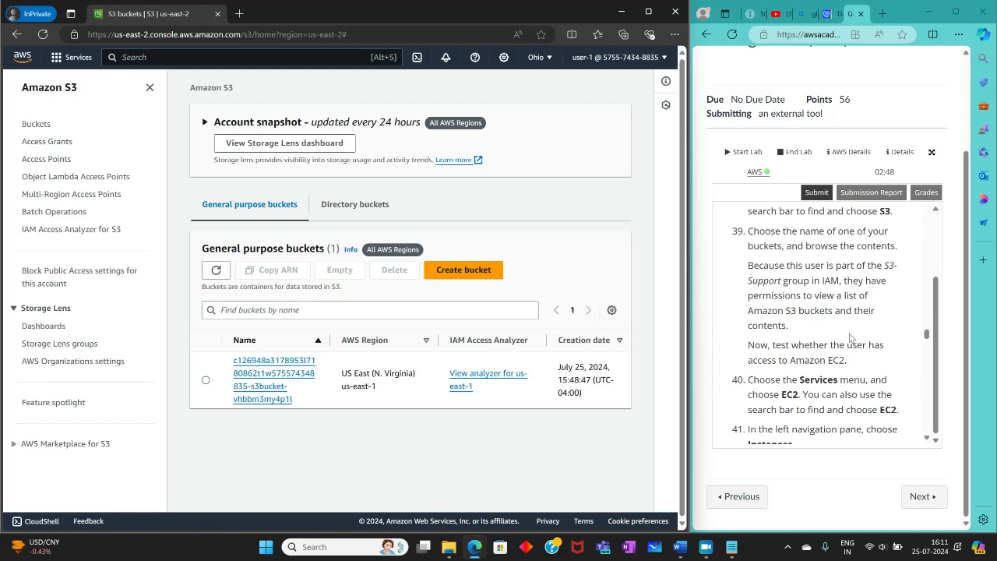
left_click(250, 372)
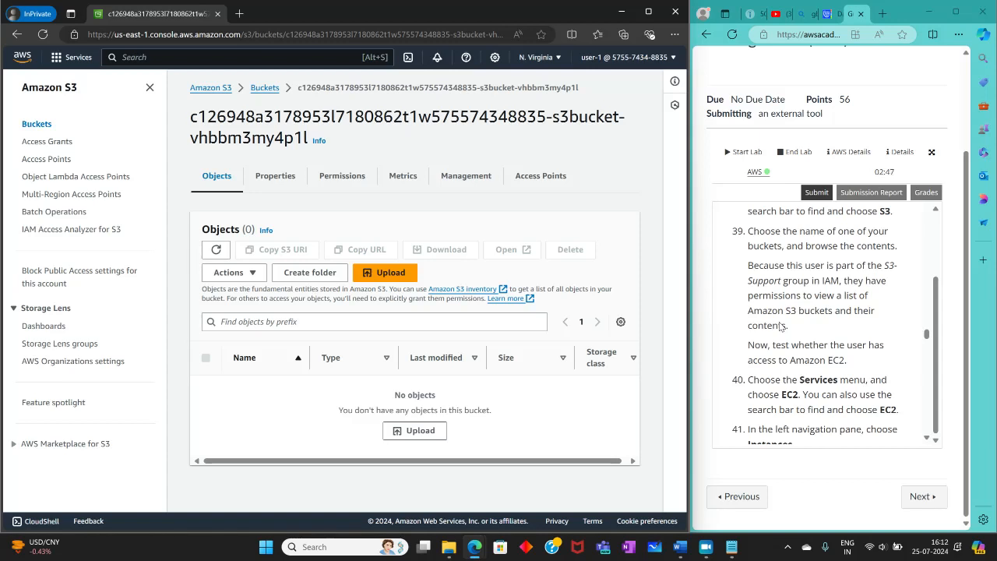
Step: Read the lab's EC2 access instructions, search the console for ec2 and open the EC2 service
scroll(797, 311, "down", 3)
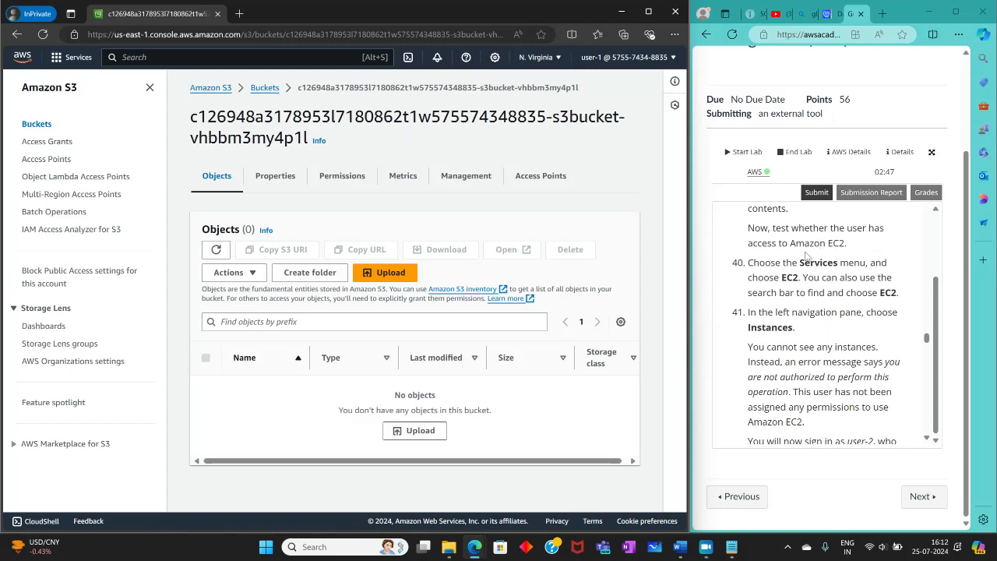
left_click(185, 56)
type("ec2")
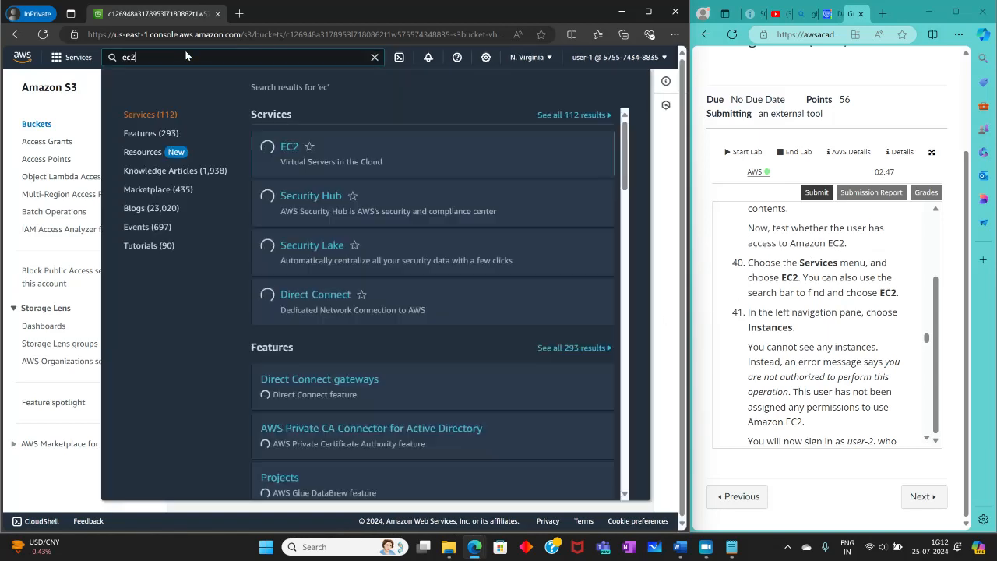
left_click(286, 147)
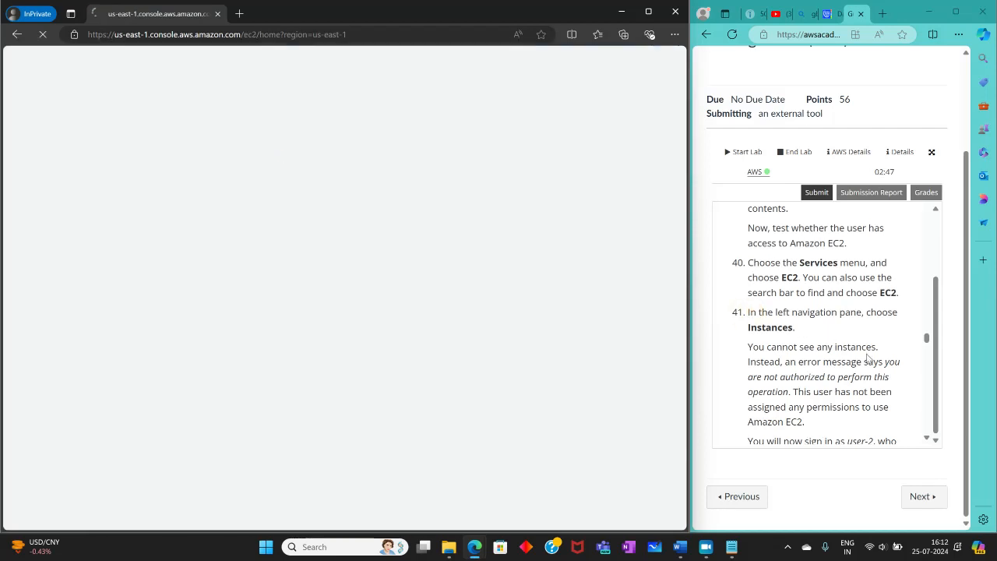
Step: Read lab steps 41 and 42, look over the EC2 Dashboard, and check user-1's access on the Instances page
scroll(867, 357, "down", 2)
scroll(868, 356, "up", 1)
scroll(868, 356, "down", 1)
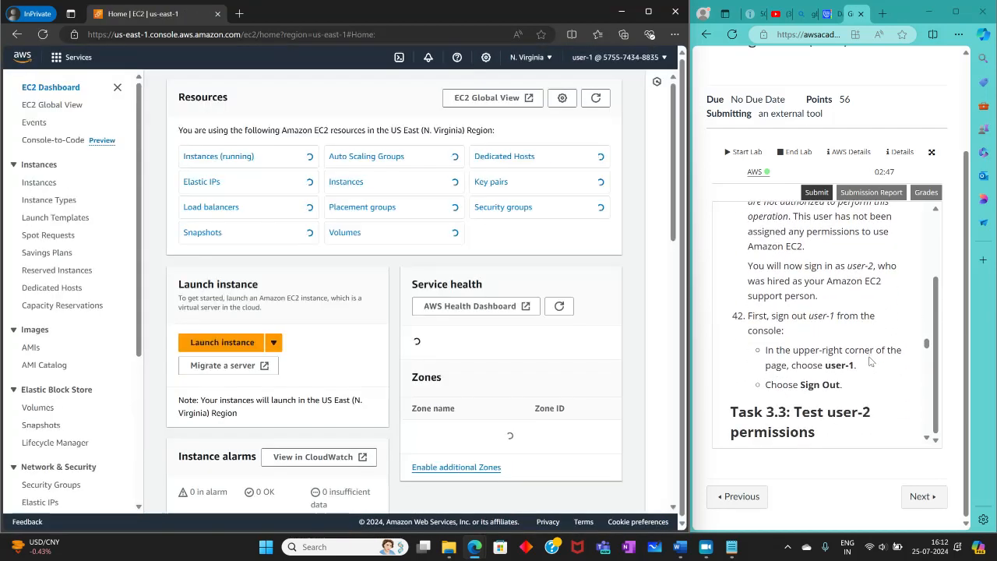
scroll(873, 362, "up", 1)
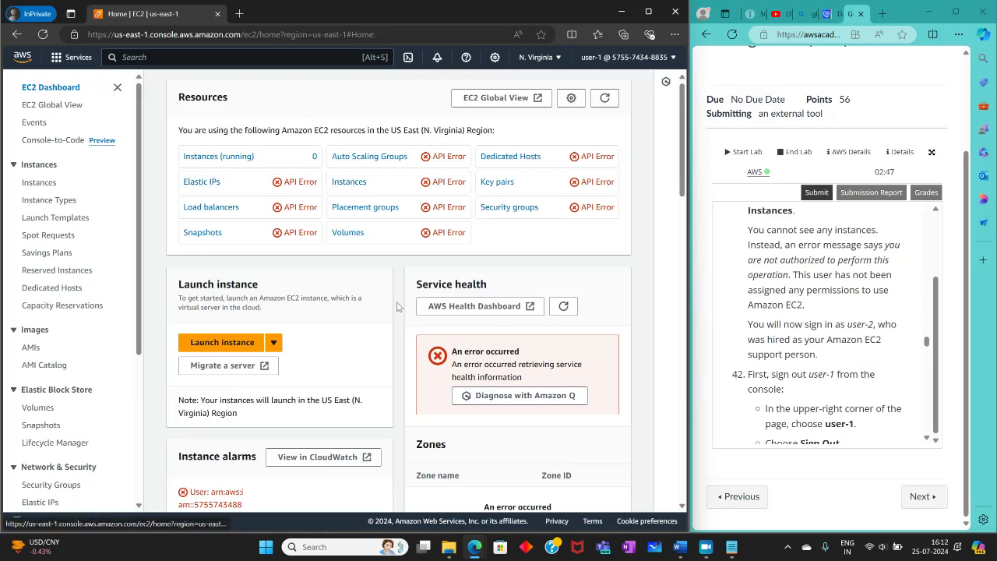
scroll(343, 317, "down", 1)
scroll(343, 317, "down", 2)
scroll(373, 334, "up", 2)
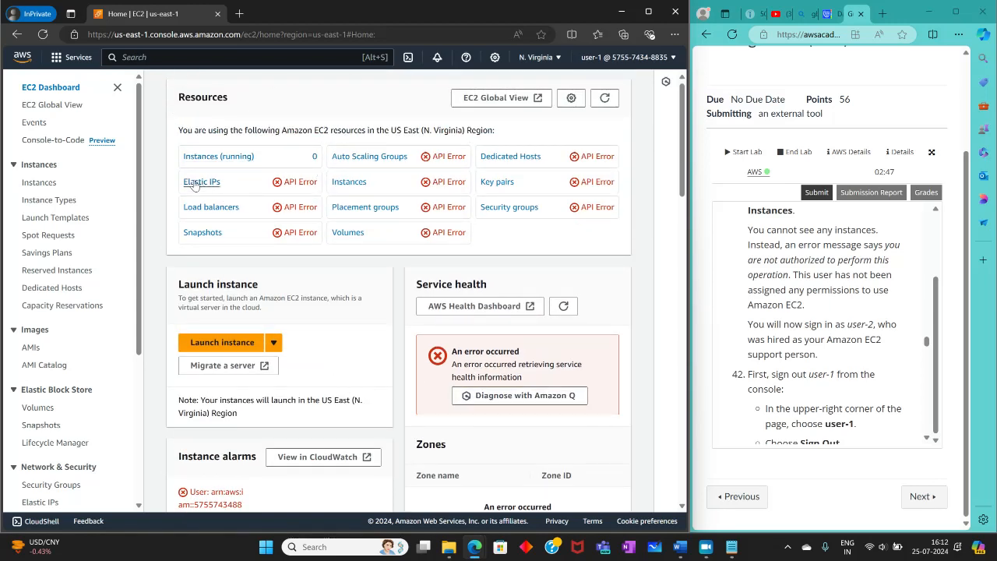
left_click(38, 185)
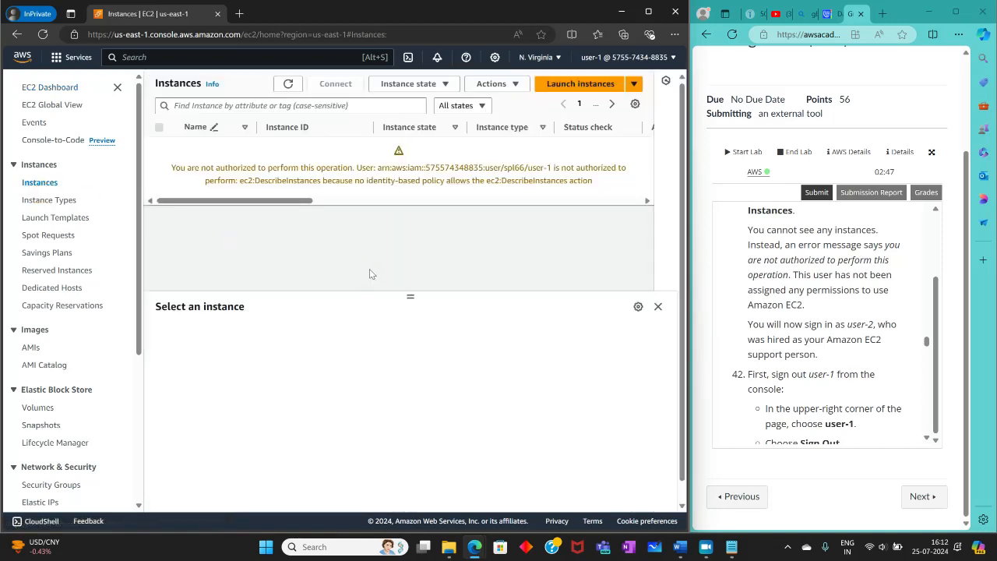
double_click(181, 166)
left_click_drag(181, 166, 291, 194)
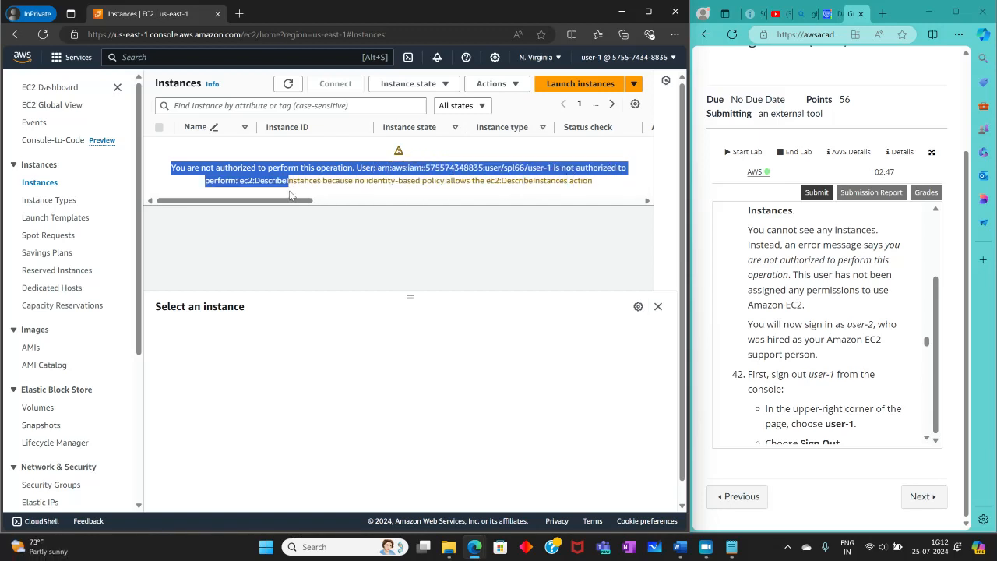
Step: Examine the authorization message about user-1's EC2 access on the Instances page
left_click(445, 200)
left_click(402, 201)
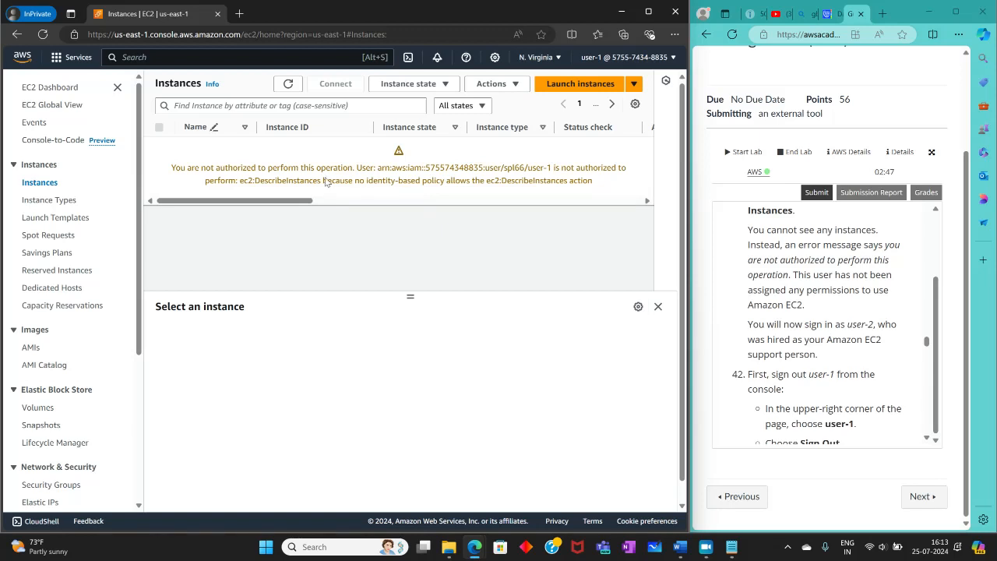
left_click_drag(272, 181, 343, 178)
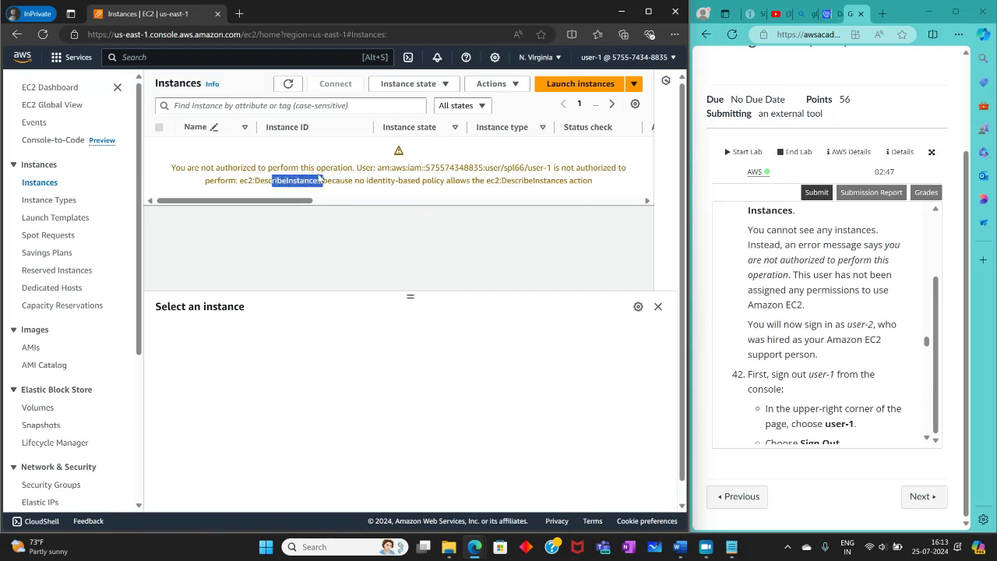
left_click_drag(525, 167, 246, 193)
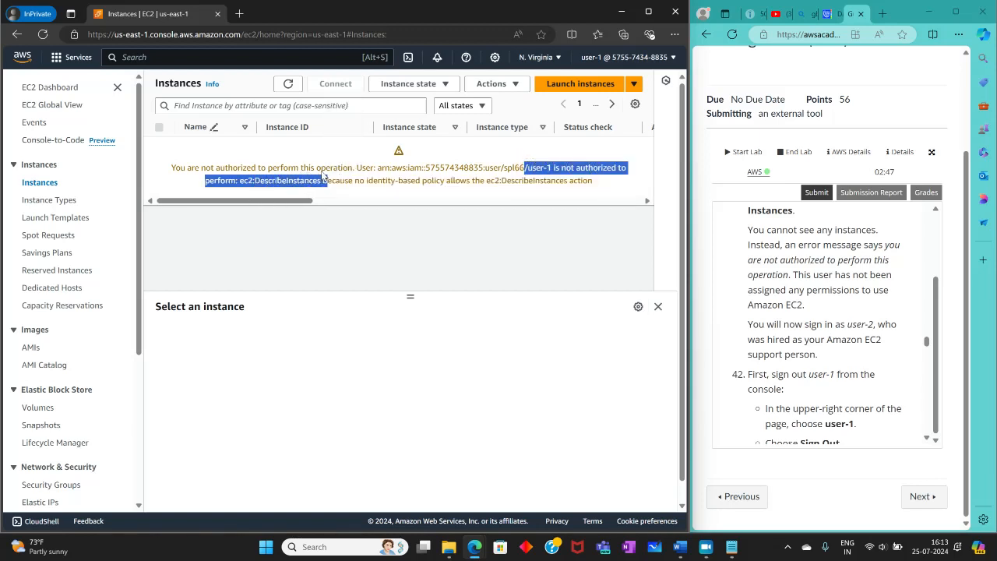
left_click_drag(322, 176, 375, 177)
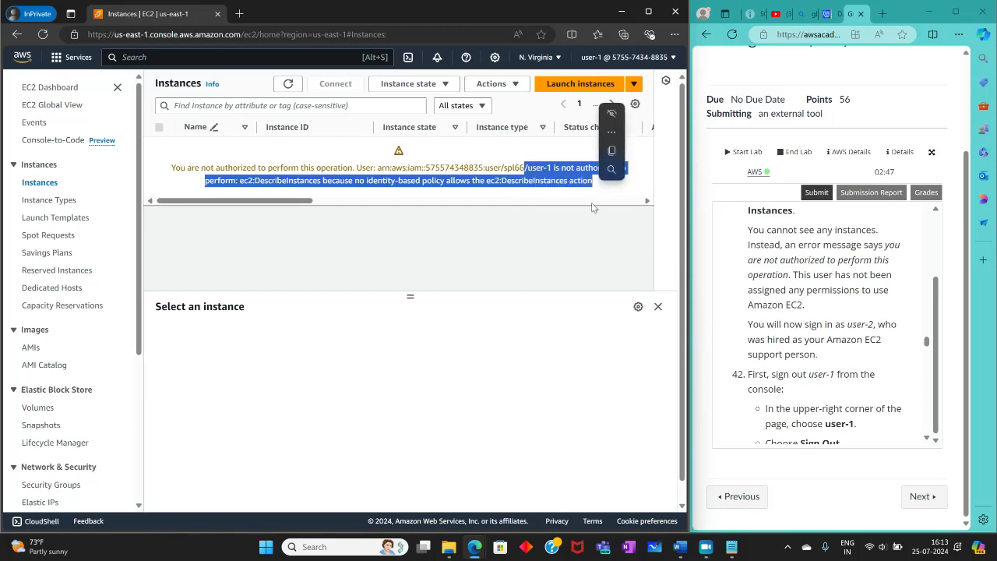
left_click(592, 202)
Step: Read the lab's sign-out instructions and sign user-1 out of the AWS console
scroll(873, 325, "down", 1)
scroll(872, 325, "down", 3)
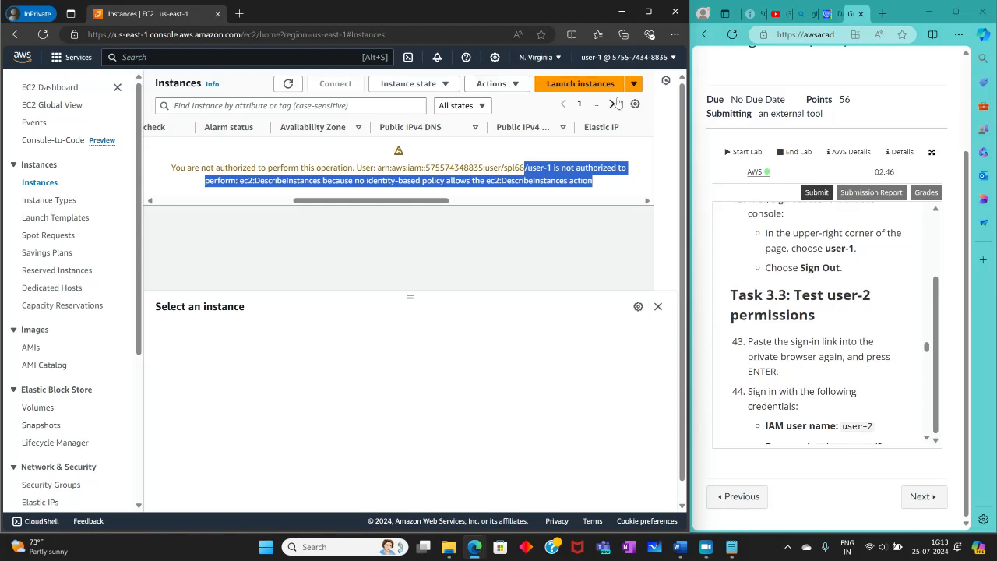
left_click(623, 57)
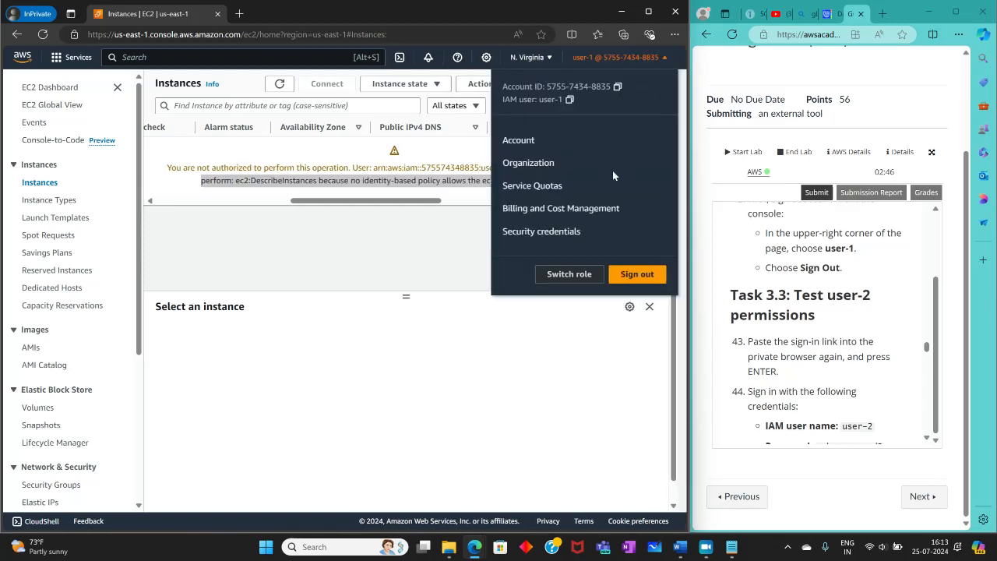
left_click(637, 274)
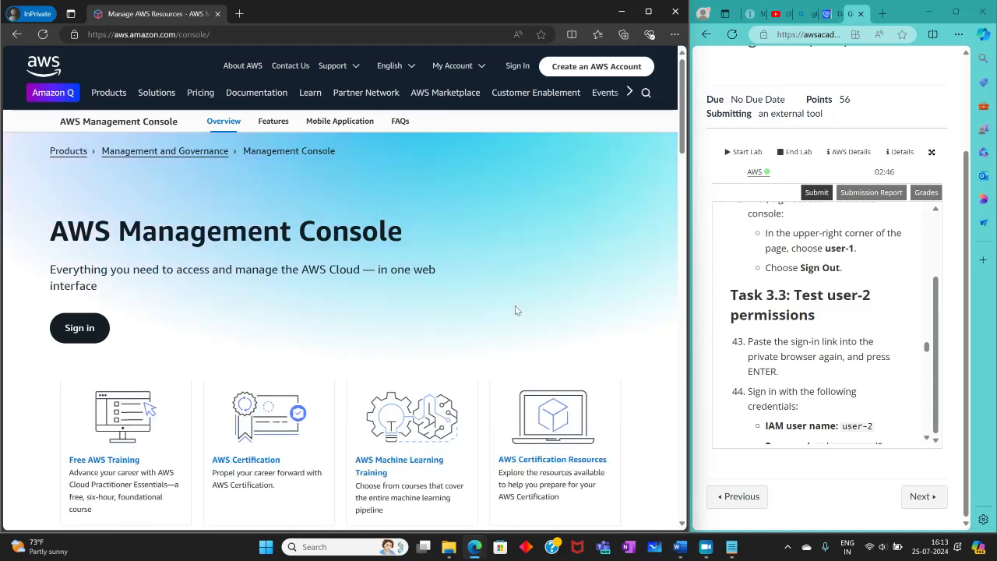
Step: Read lab steps 43 to 46 of Task 3.3 on testing user-2's permissions
left_click(706, 552)
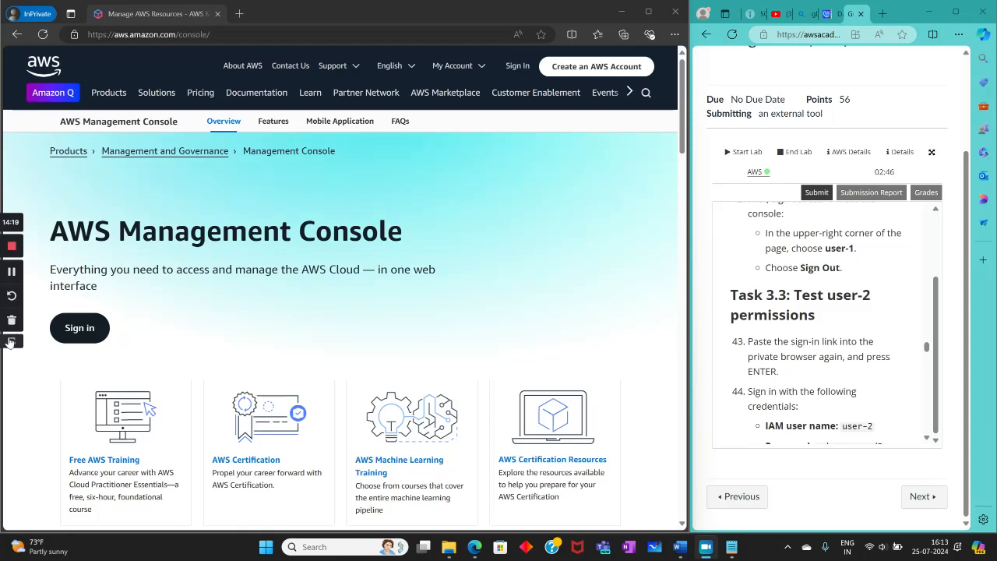
left_click(60, 347)
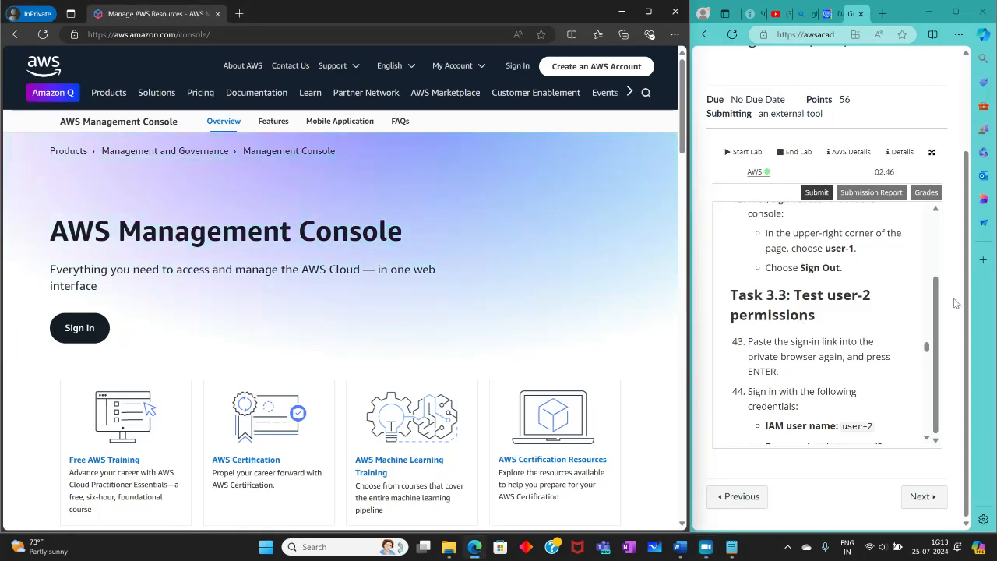
scroll(806, 284, "down", 1)
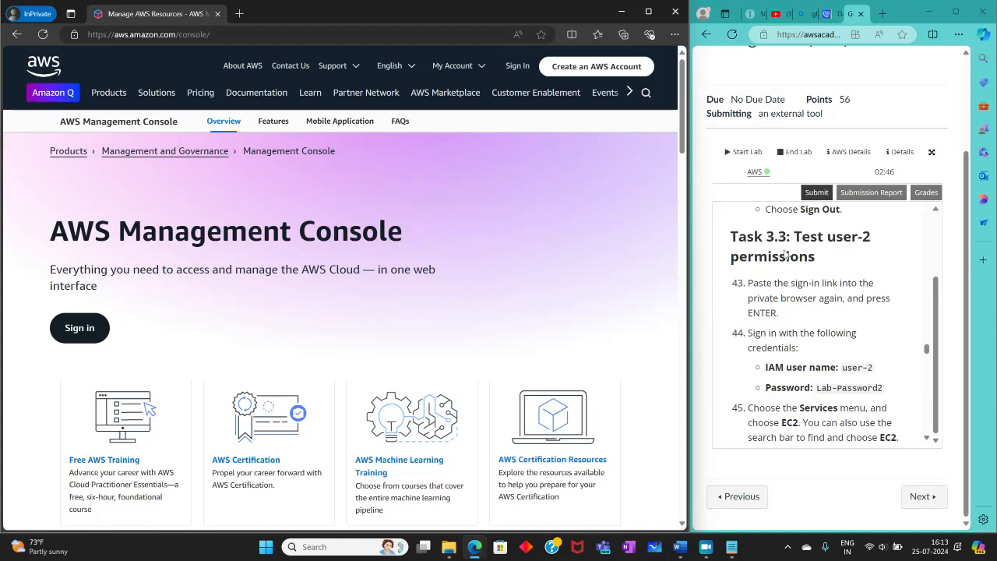
scroll(753, 281, "down", 1)
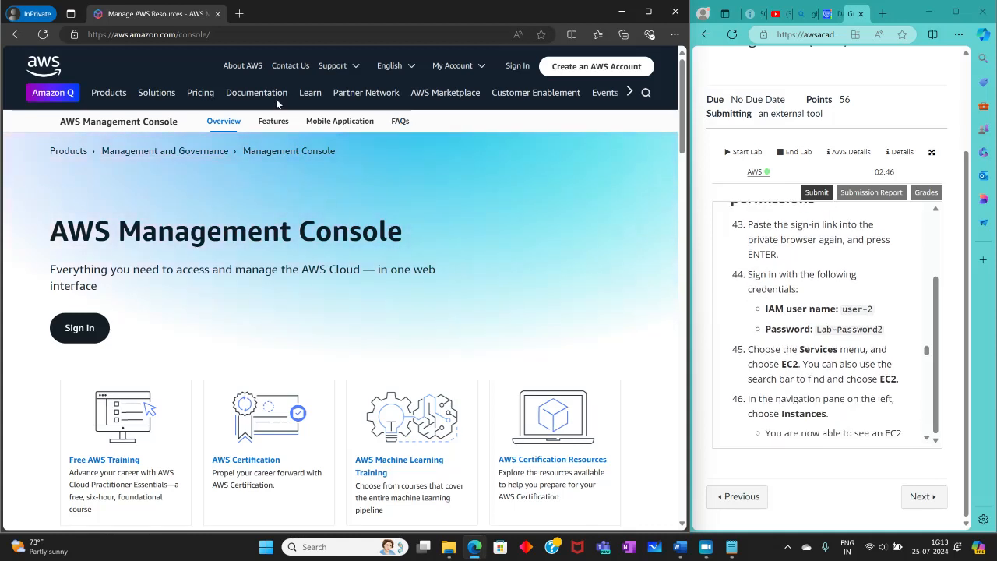
Step: Copy the saved console sign-in link from Notepad and load it in the private browser window
left_click(515, 66)
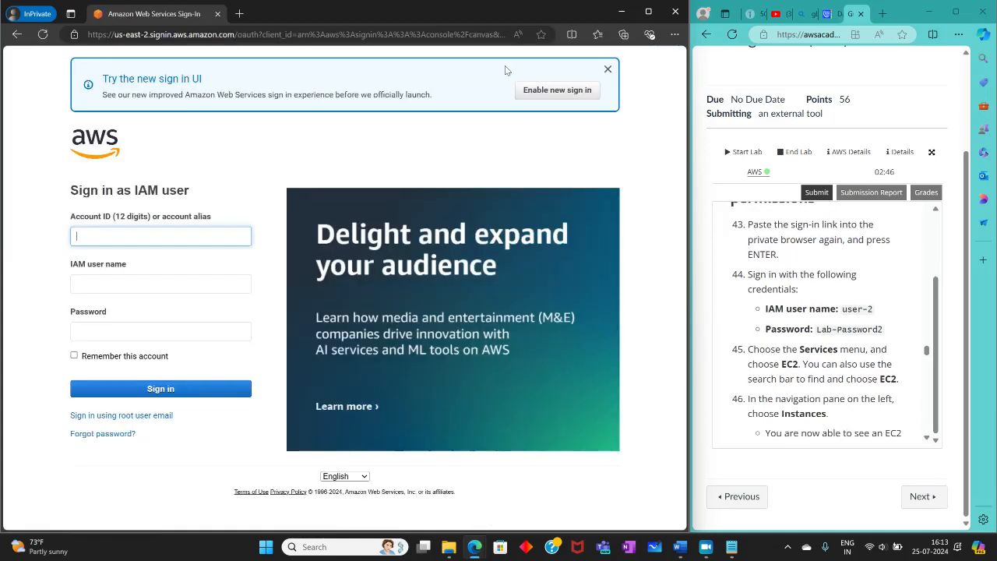
left_click(163, 35)
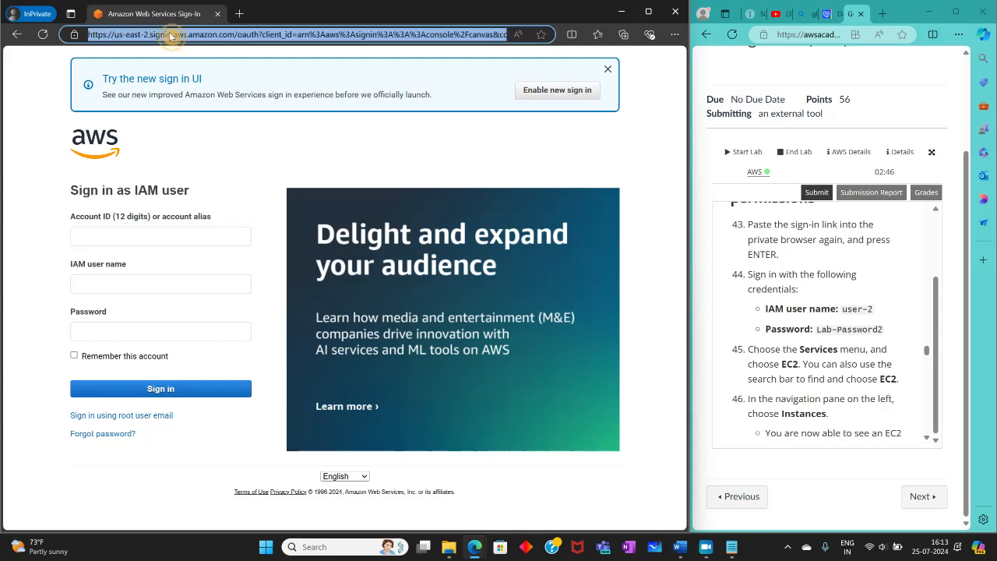
right_click(169, 33)
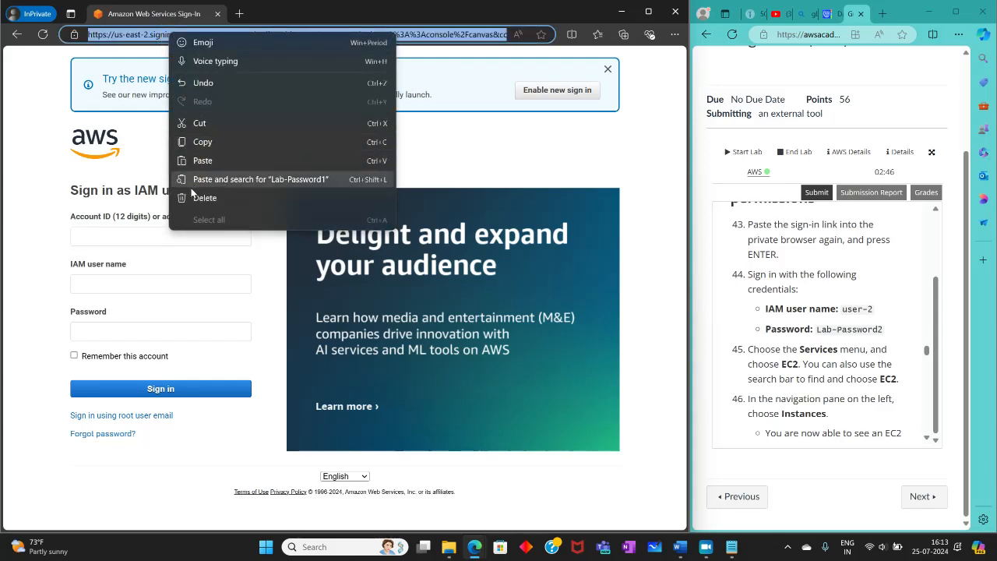
left_click(731, 547)
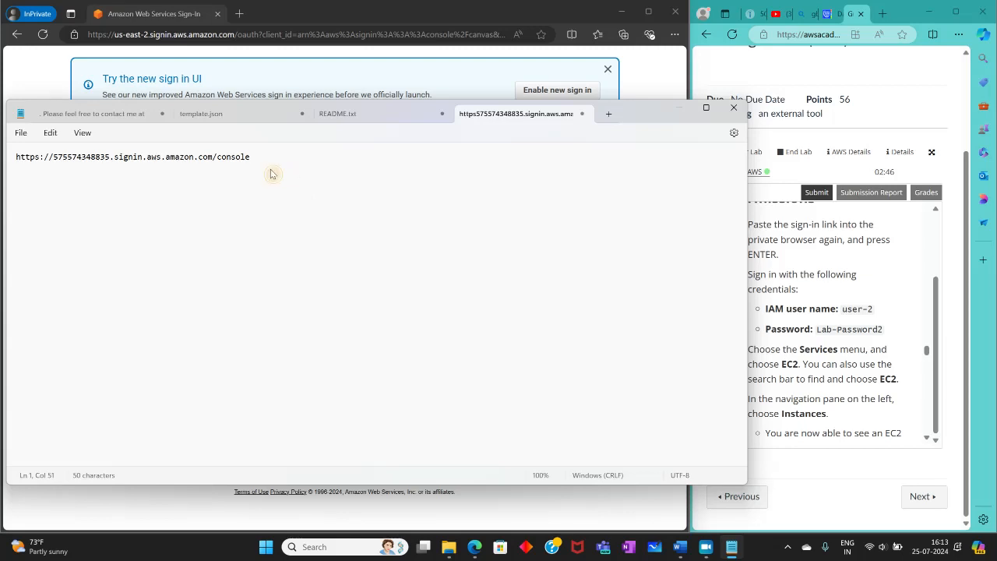
key("ctrl+a")
right_click(97, 162)
left_click(164, 225)
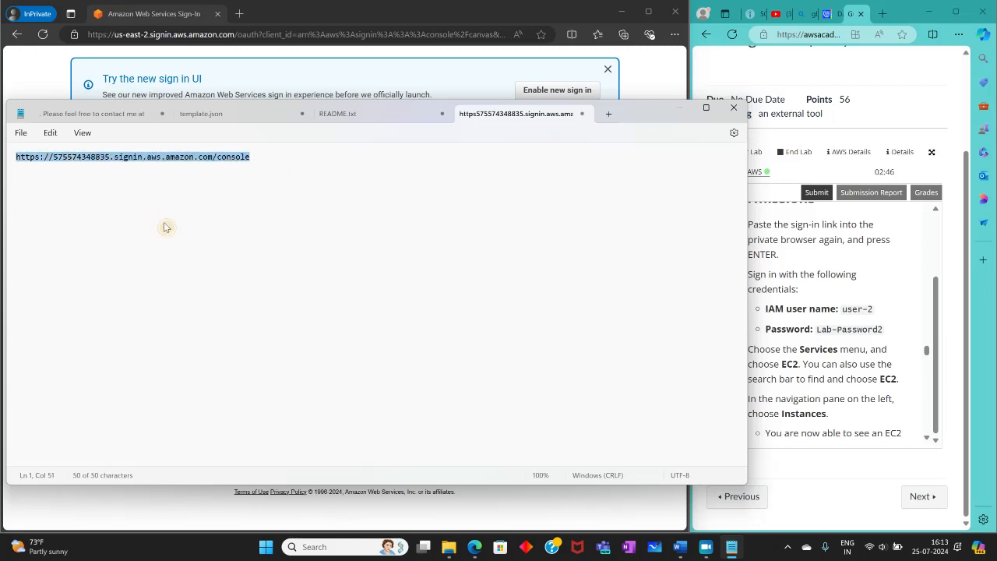
left_click(679, 108)
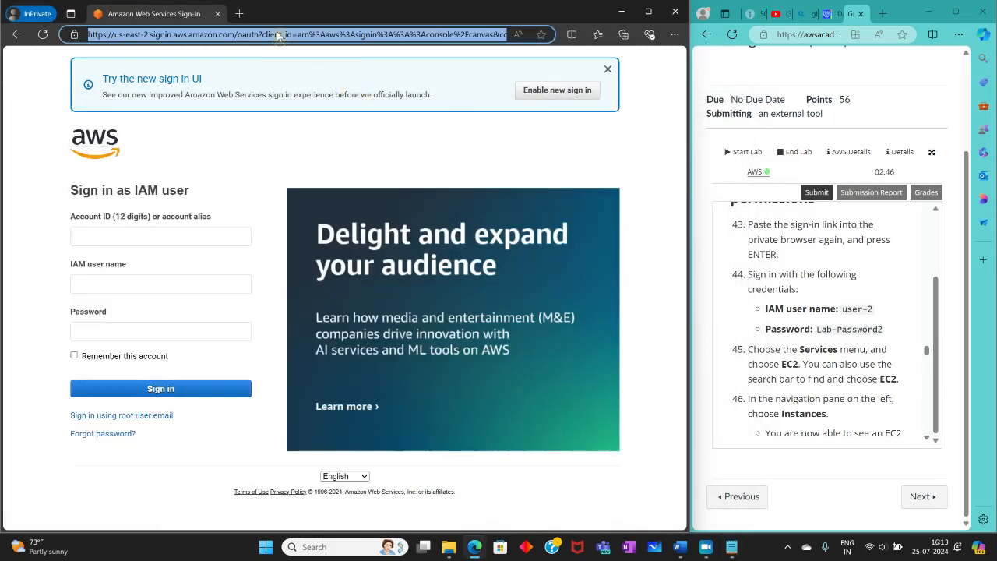
right_click(279, 36)
left_click(340, 181)
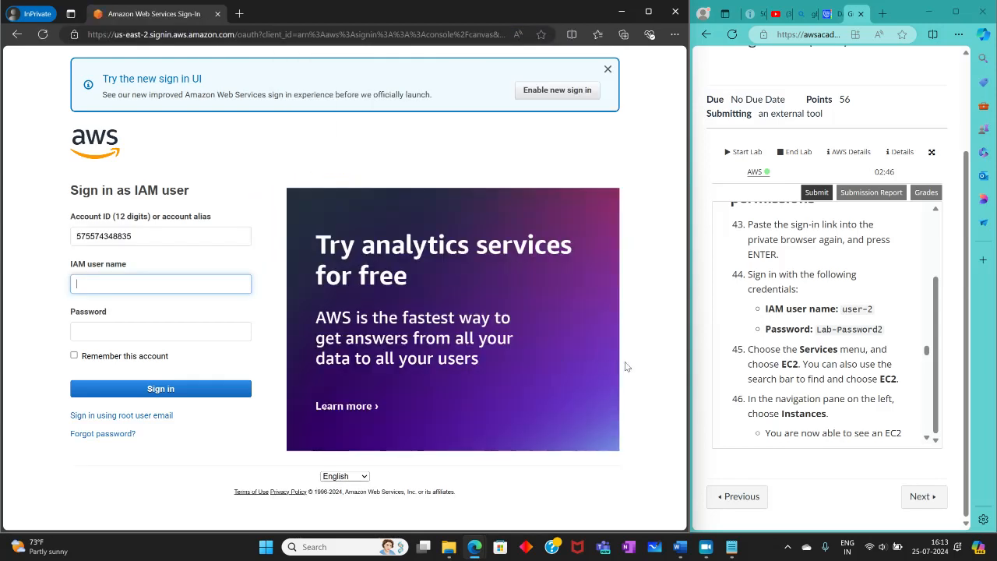
Step: Copy the IAM user name user-2 from the lab instructions into the sign-in form
mouse_move(841, 309)
left_mouse_down()
mouse_move(868, 310)
mouse_move(838, 308)
left_mouse_up()
left_click(867, 311)
right_click(837, 308)
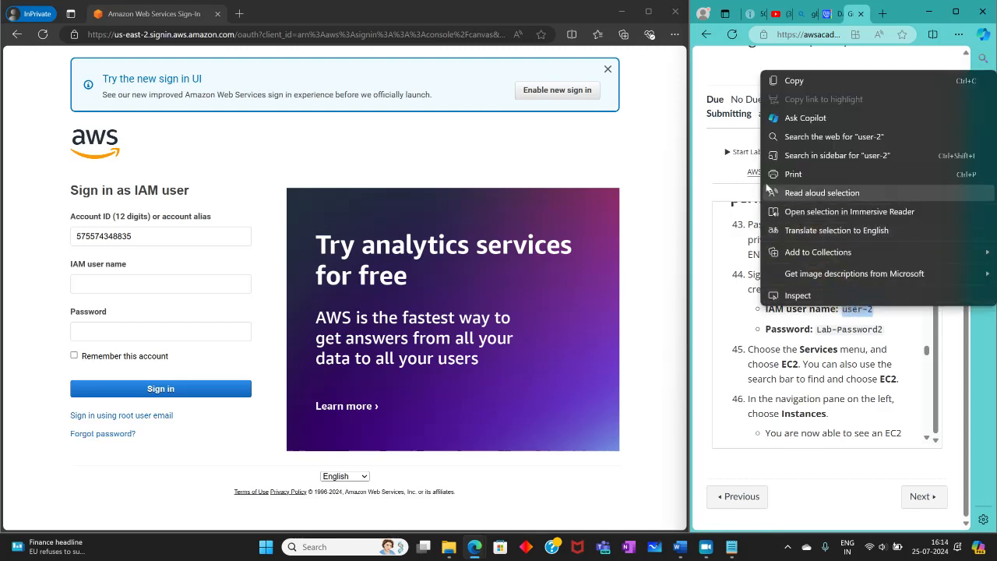
left_click(793, 80)
right_click(123, 287)
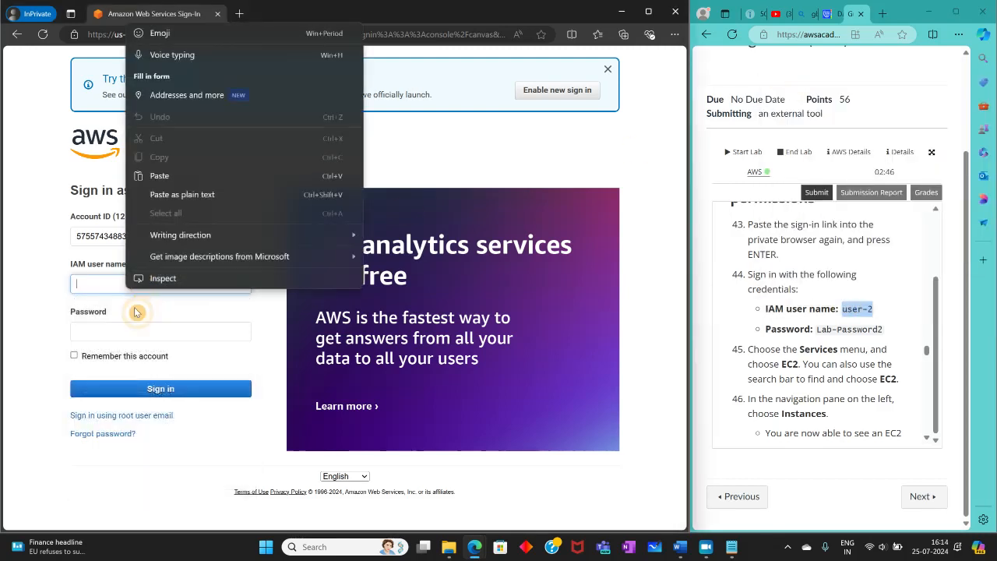
left_click(206, 175)
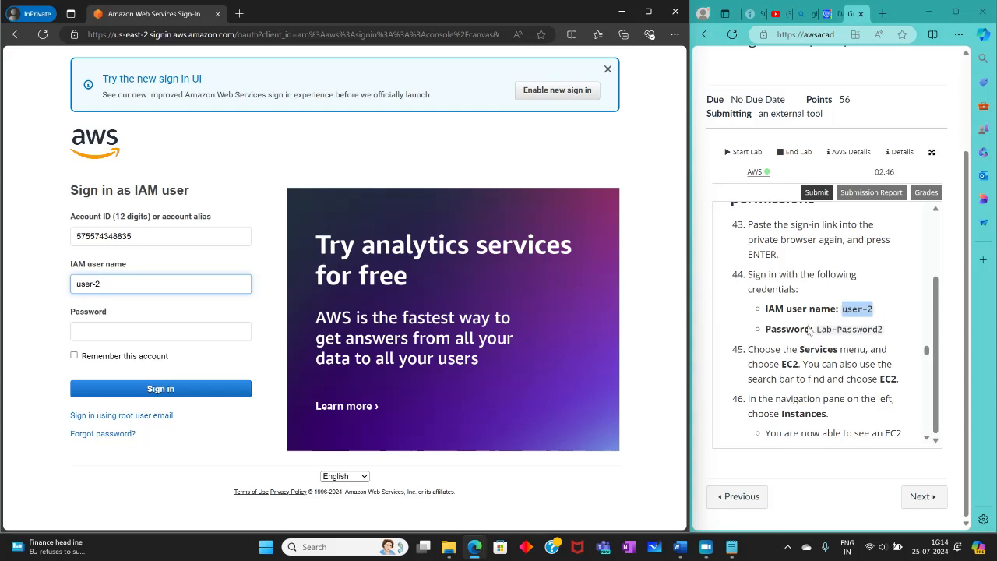
Step: Copy the password for user-2 from the lab instructions into the password field and sign in
left_click_drag(811, 330, 883, 332)
right_click(883, 332)
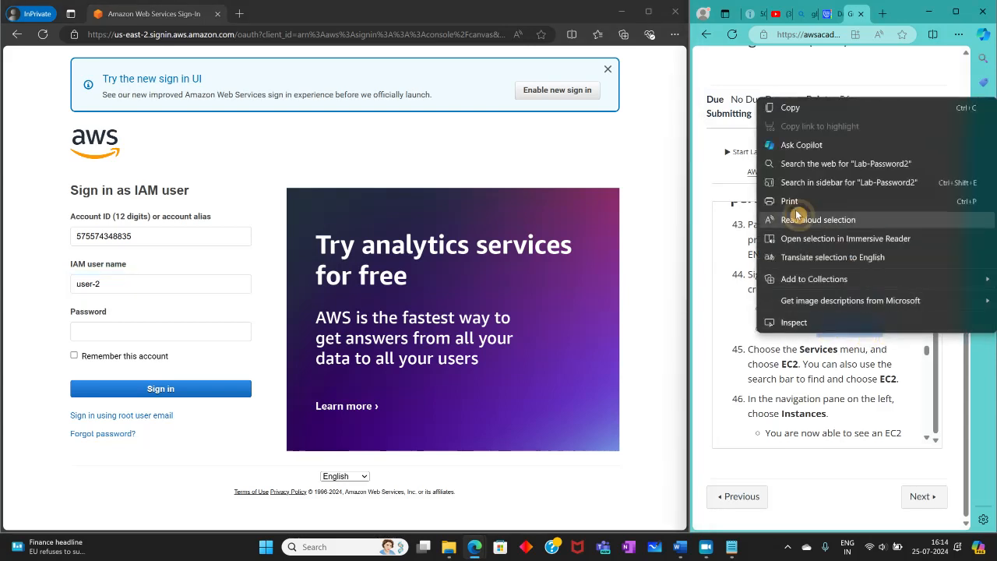
left_click(790, 107)
right_click(144, 334)
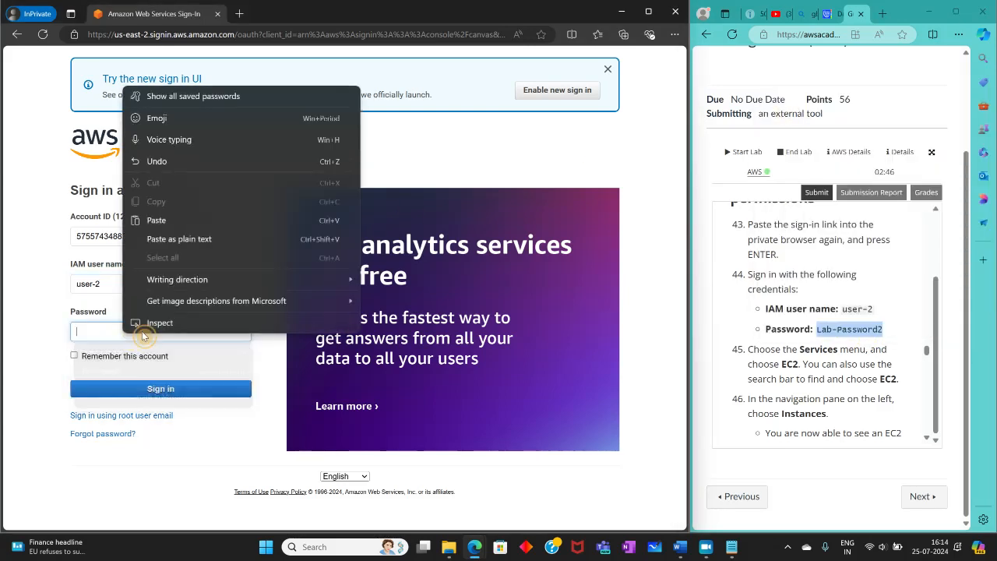
left_click(223, 221)
left_click(156, 386)
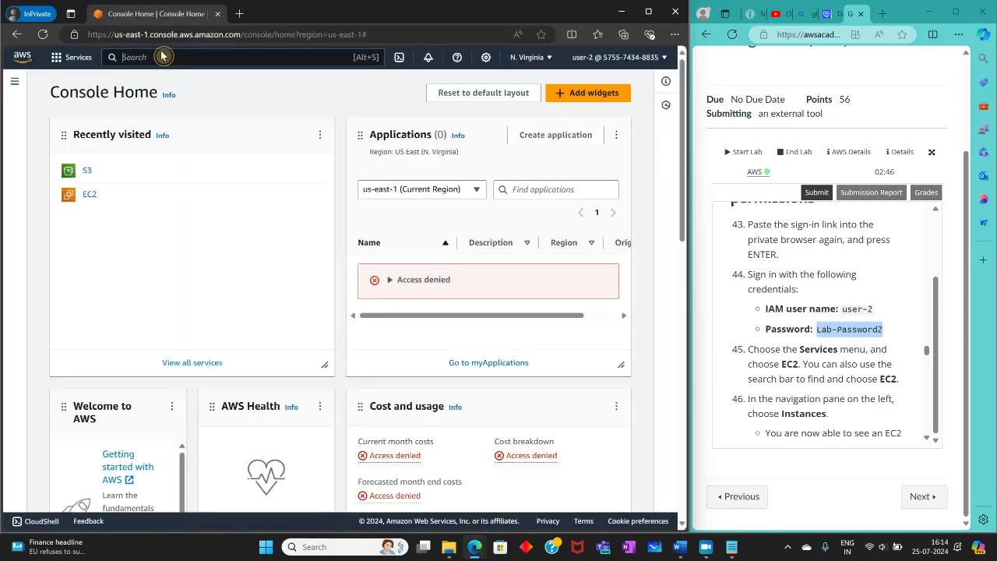
Step: Open the EC2 service, go to the Instances list and open the listed instance's details
left_click(89, 195)
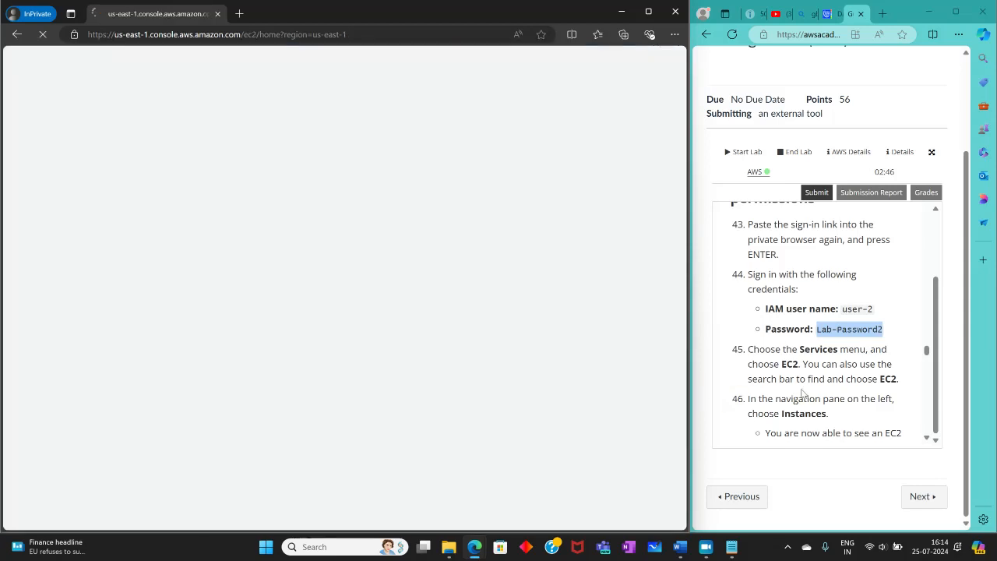
scroll(810, 392, "down", 4)
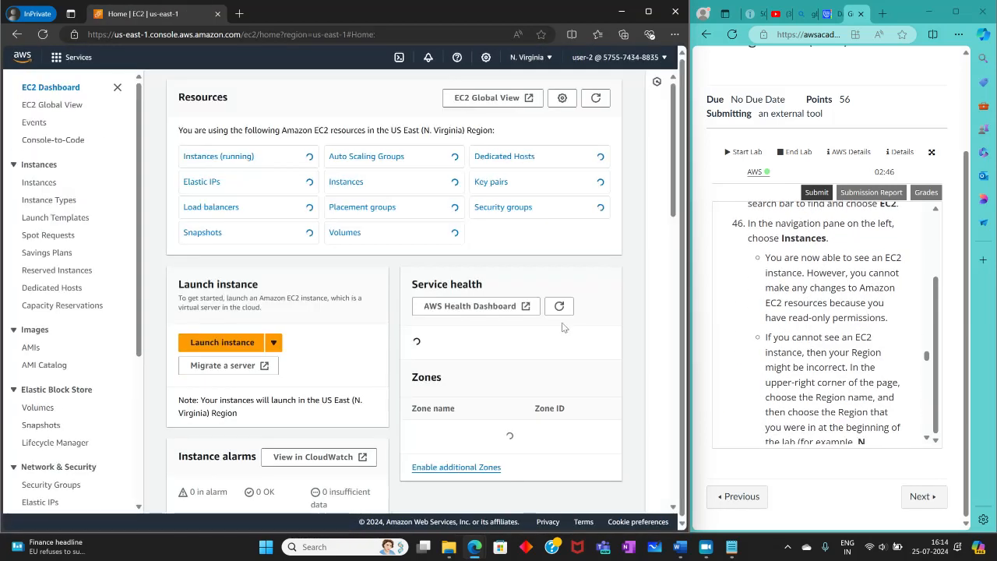
left_click(36, 185)
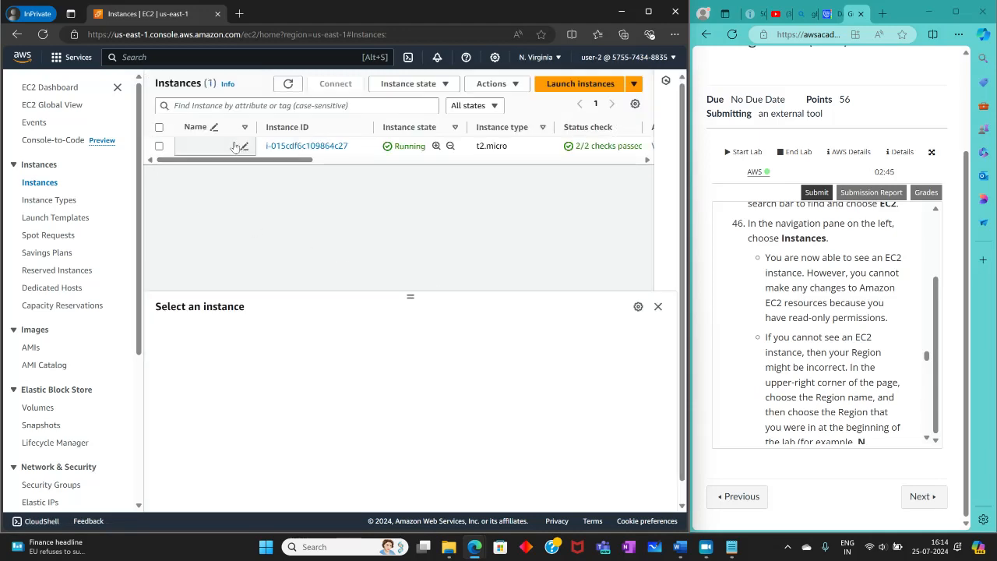
left_click_drag(292, 160, 216, 185)
left_click(274, 146)
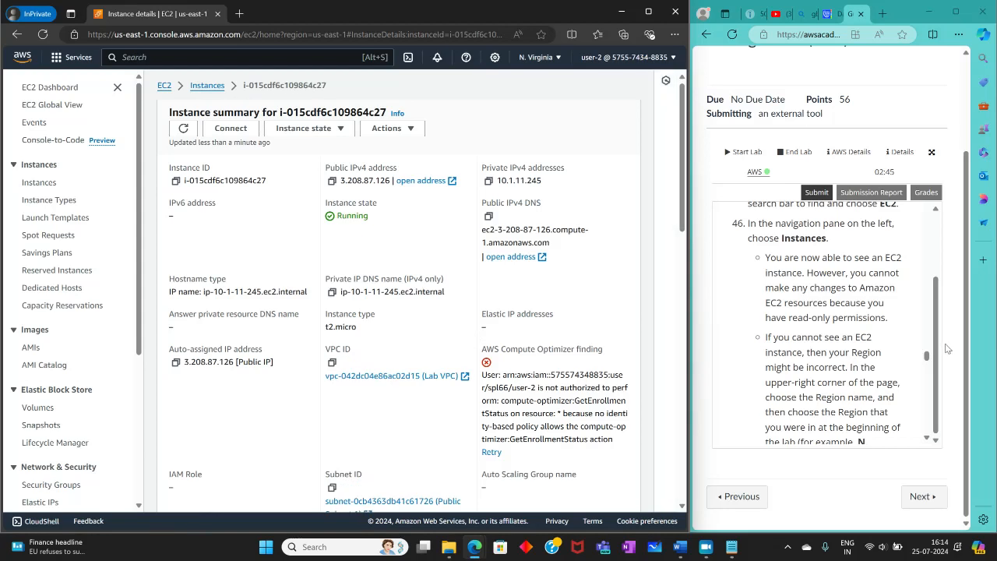
Step: Read lab steps 47 to 50 and try to stop the EC2 instance as user-2, confirming the stop request
scroll(887, 351, "down", 3)
scroll(886, 350, "down", 3)
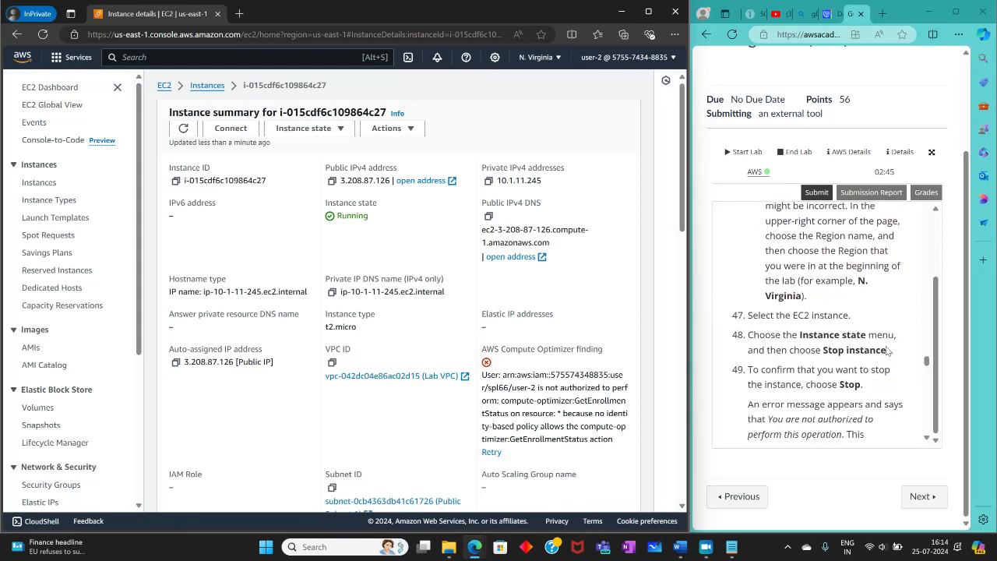
scroll(887, 351, "down", 2)
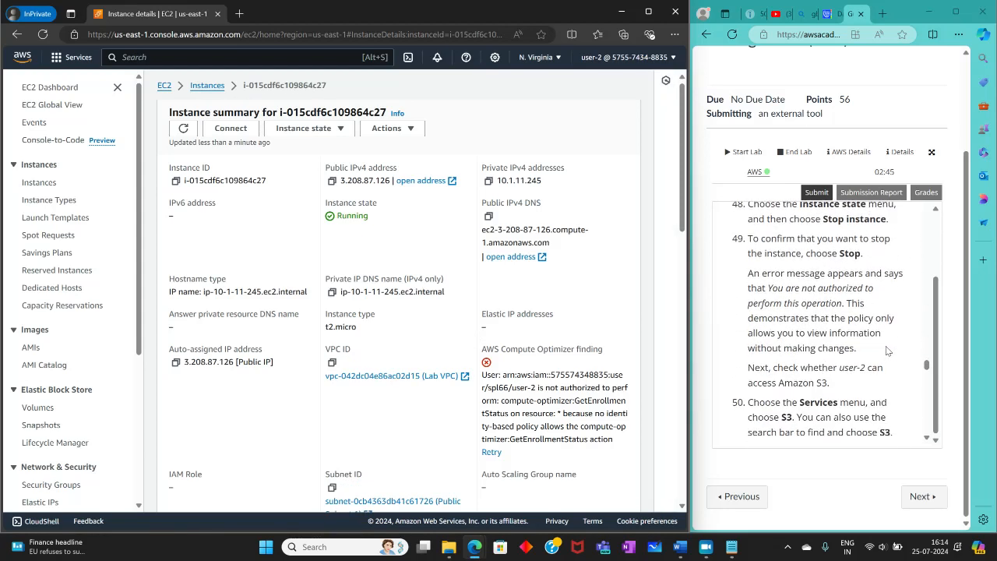
scroll(886, 350, "up", 3)
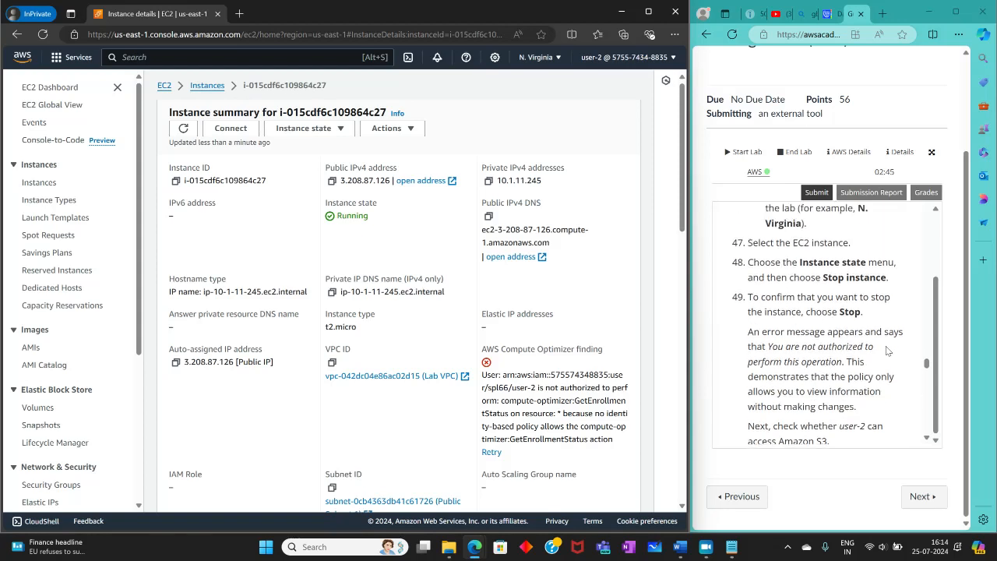
left_click(287, 127)
left_click(296, 141)
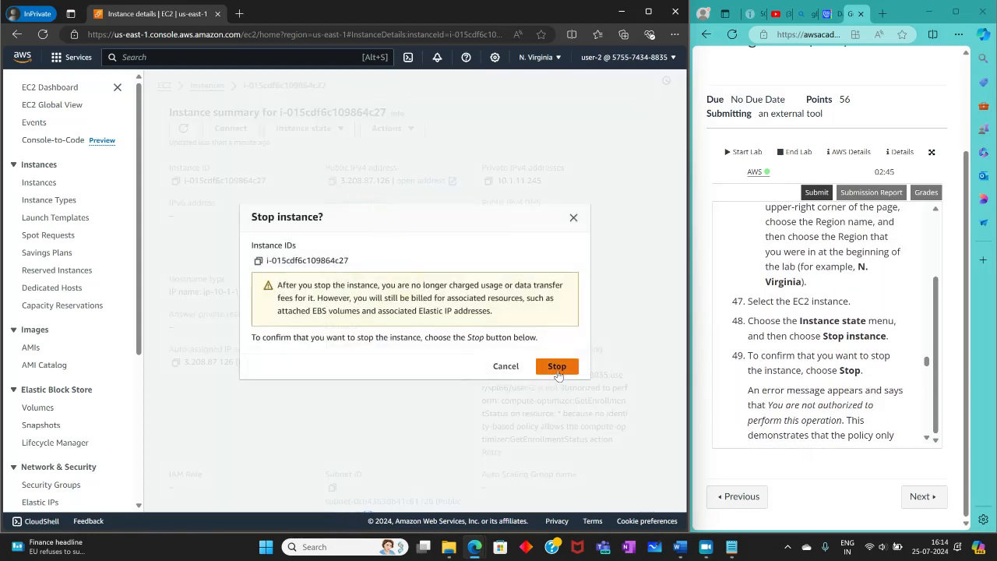
left_click(556, 366)
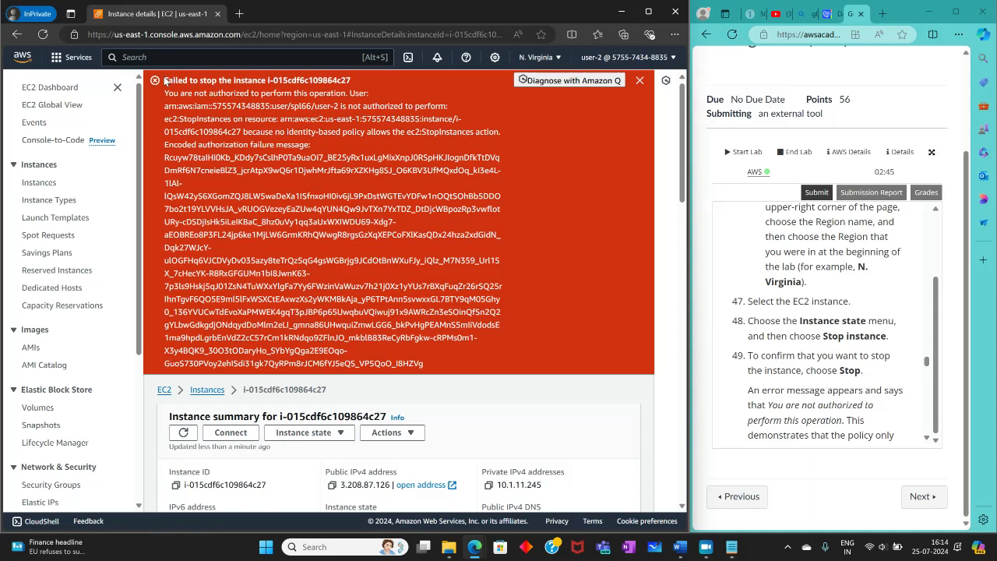
Step: Examine the message shown for the stop request and return to the lab instructions
left_click_drag(164, 81, 323, 81)
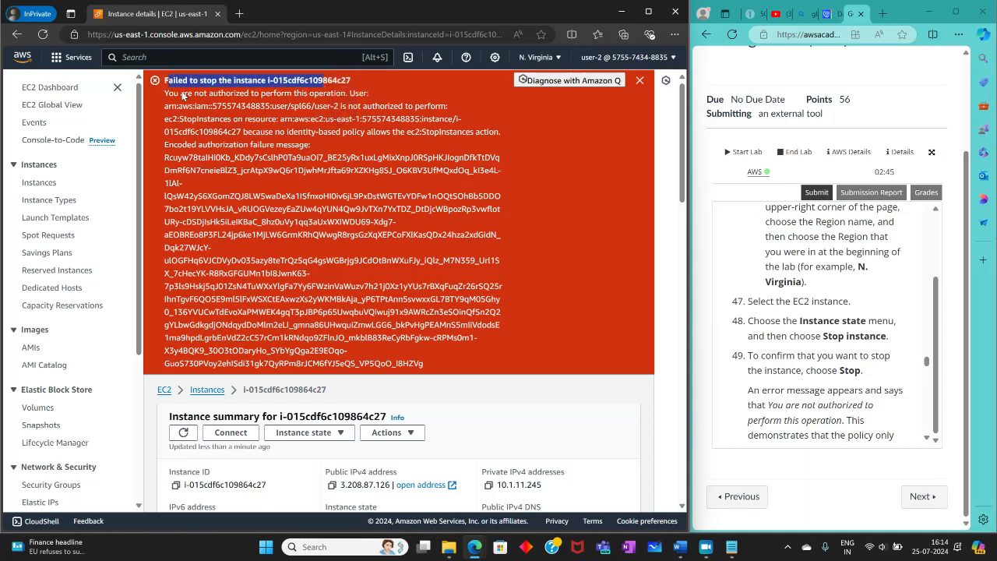
left_click_drag(188, 94, 369, 92)
left_click(816, 352)
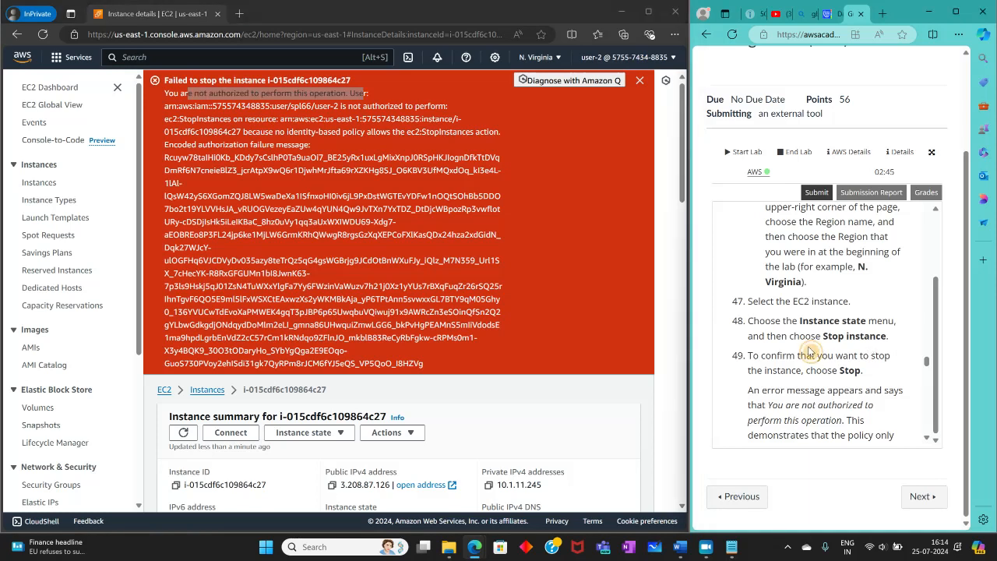
Step: Read lab step 50, then search the services for s3 and open S3 as user-2
scroll(813, 352, "down", 5)
scroll(809, 352, "down", 1)
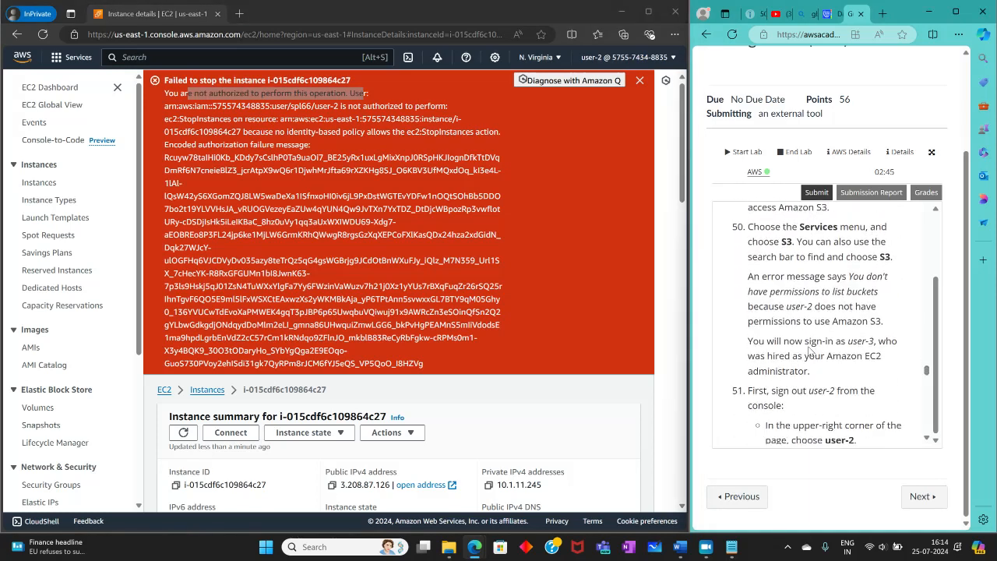
left_click(204, 55)
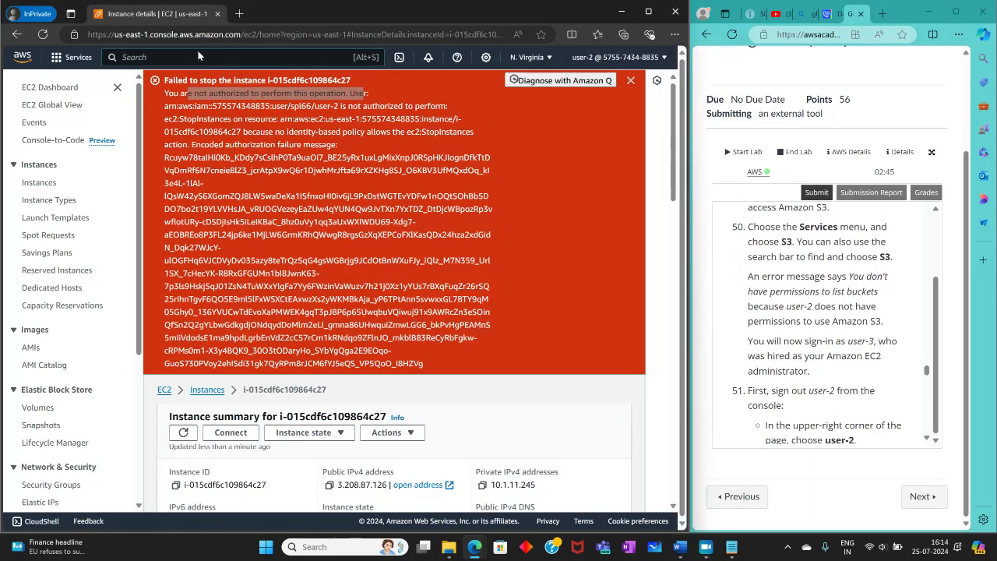
type("s3")
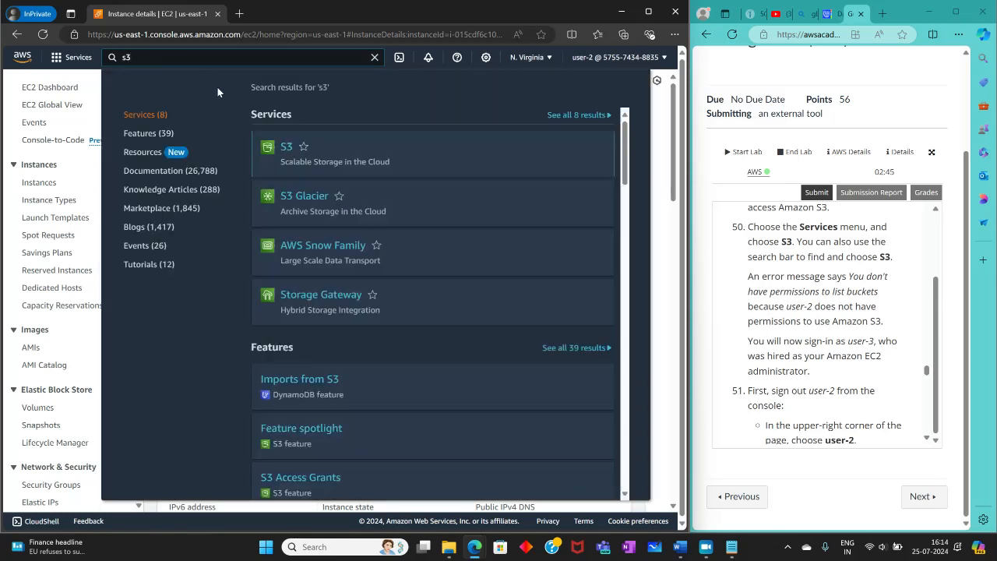
left_click(292, 151)
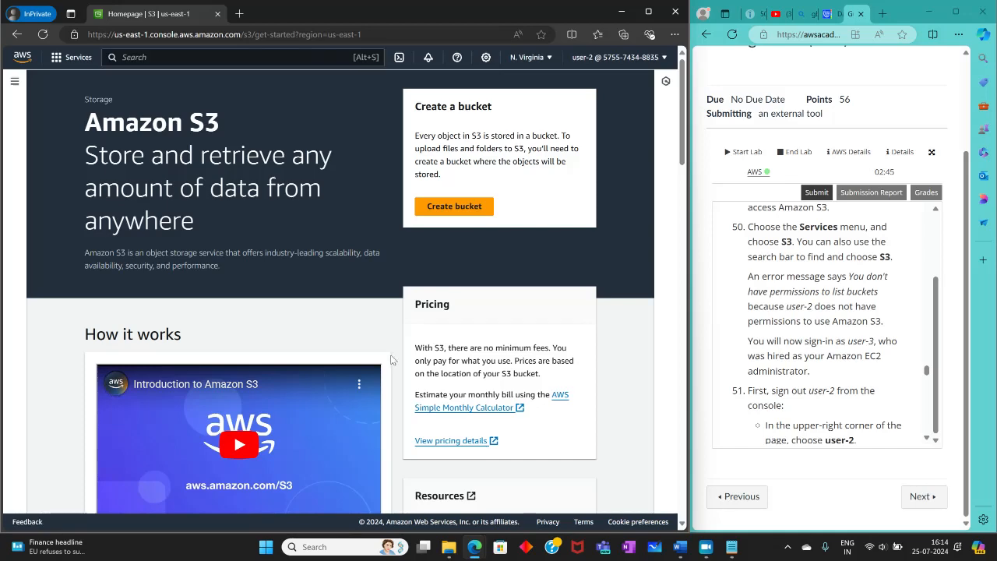
scroll(145, 346, "down", 6)
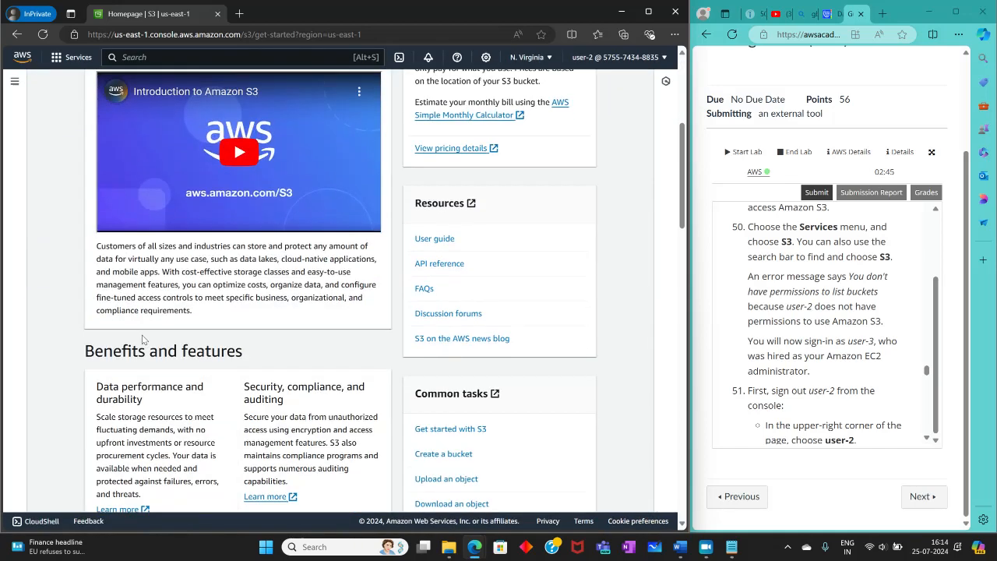
scroll(126, 313, "up", 5)
scroll(126, 313, "up", 2)
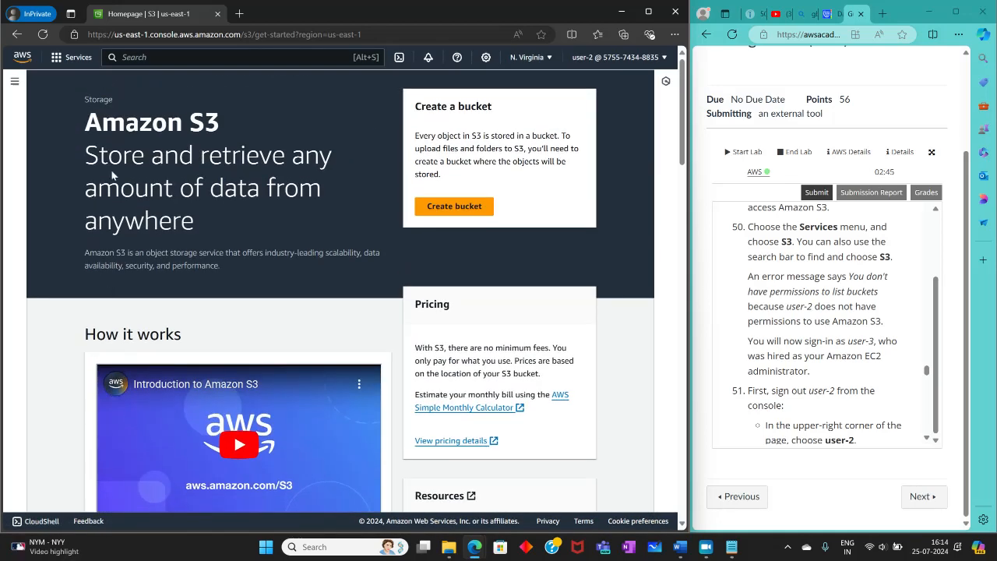
Step: Search the services for s3 again and reopen the S3 landing page
left_click(145, 95)
key("alt+s")
type("s3")
left_click(282, 148)
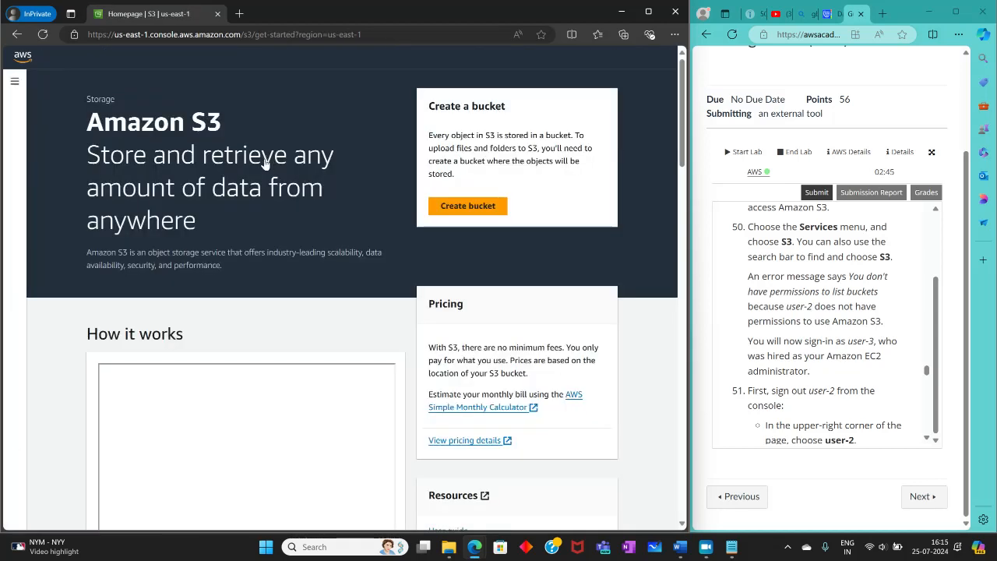
scroll(476, 290, "down", 1)
scroll(472, 282, "up", 1)
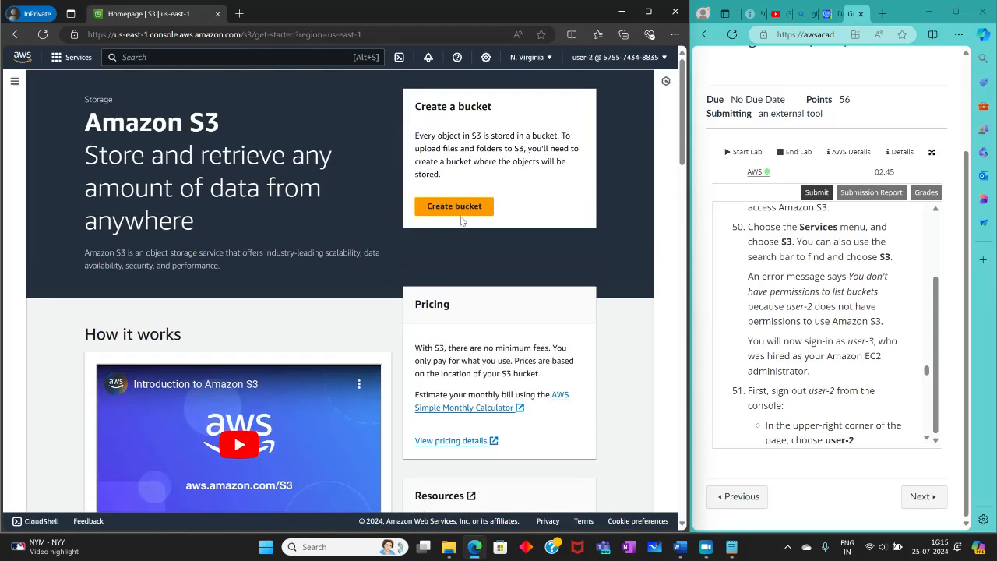
Step: Go through the bucket creation page to the S3 buckets list and examine user-2's bucket listing permission
left_click(437, 207)
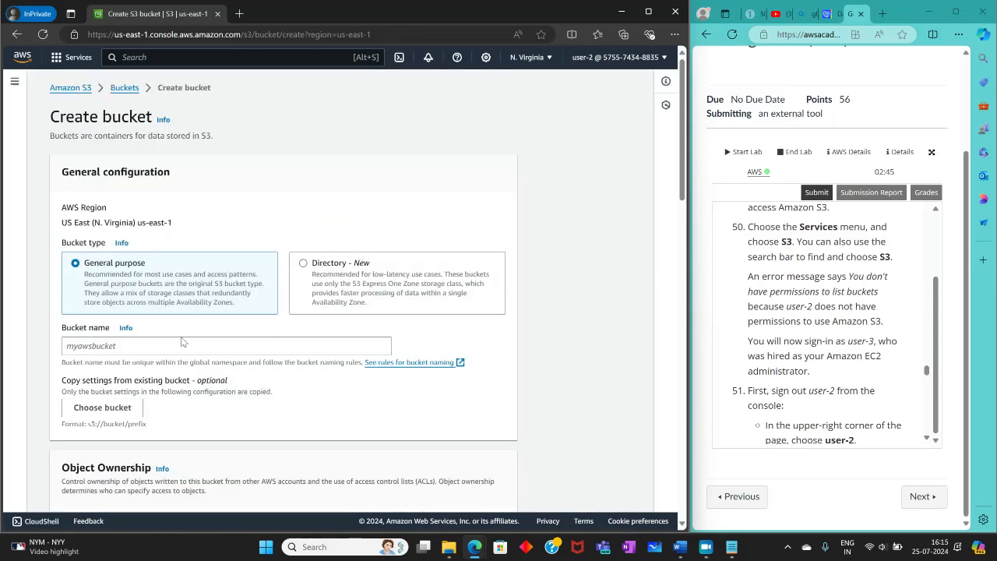
left_click(113, 92)
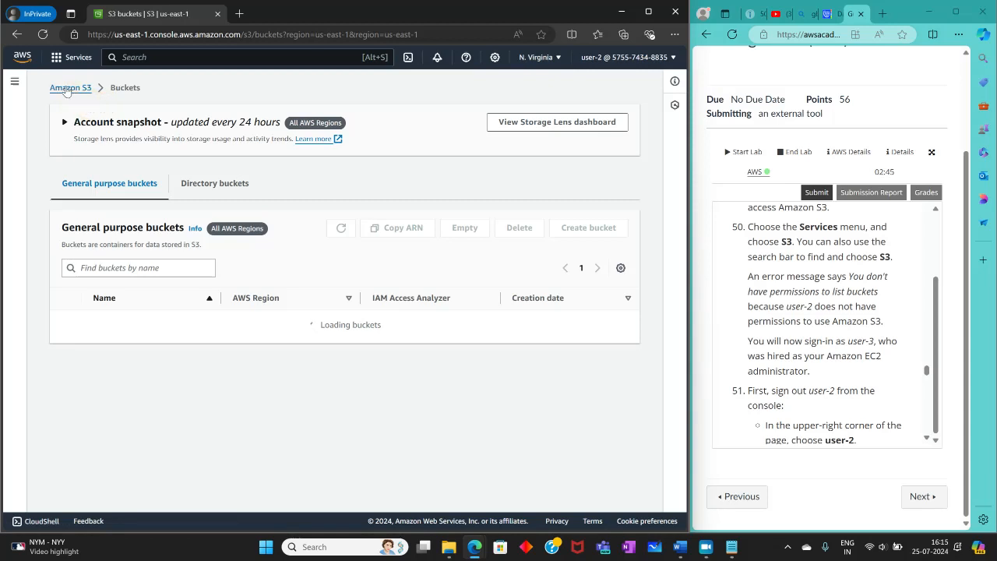
left_click_drag(94, 335, 282, 344)
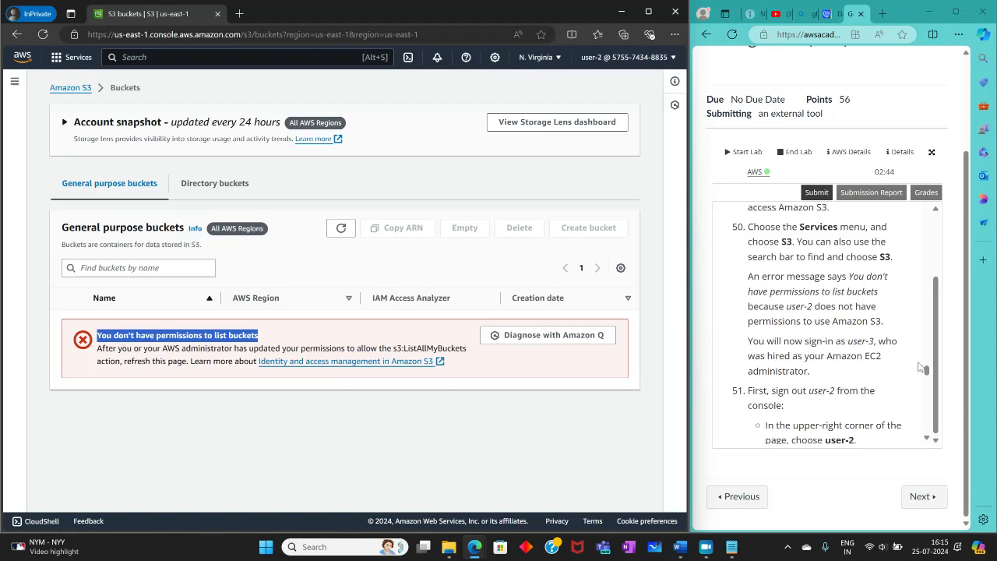
Step: Read lab step 51 and sign user-2 out of the console
scroll(903, 356, "down", 3)
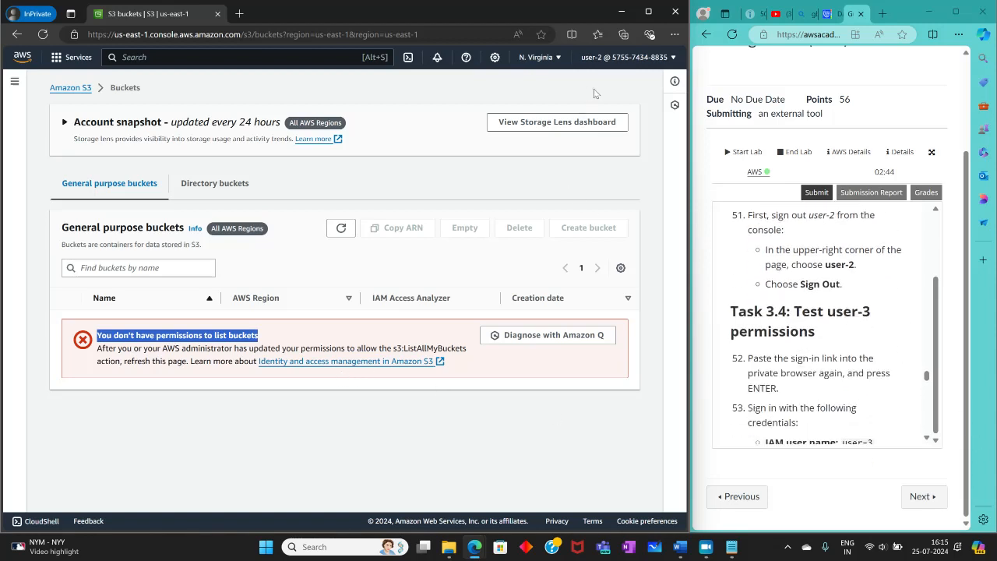
left_click(623, 57)
left_click(636, 213)
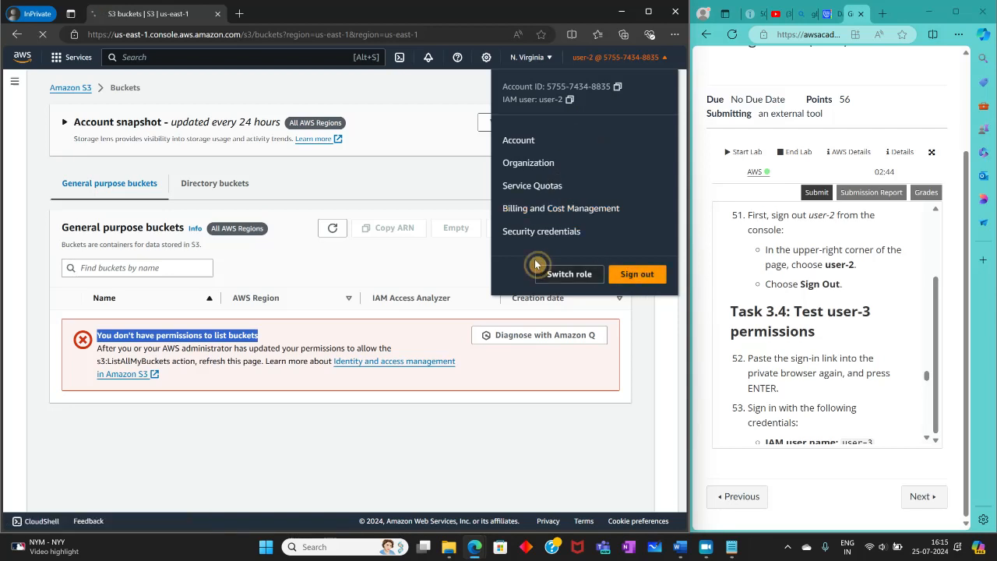
left_click(189, 35)
right_click(189, 35)
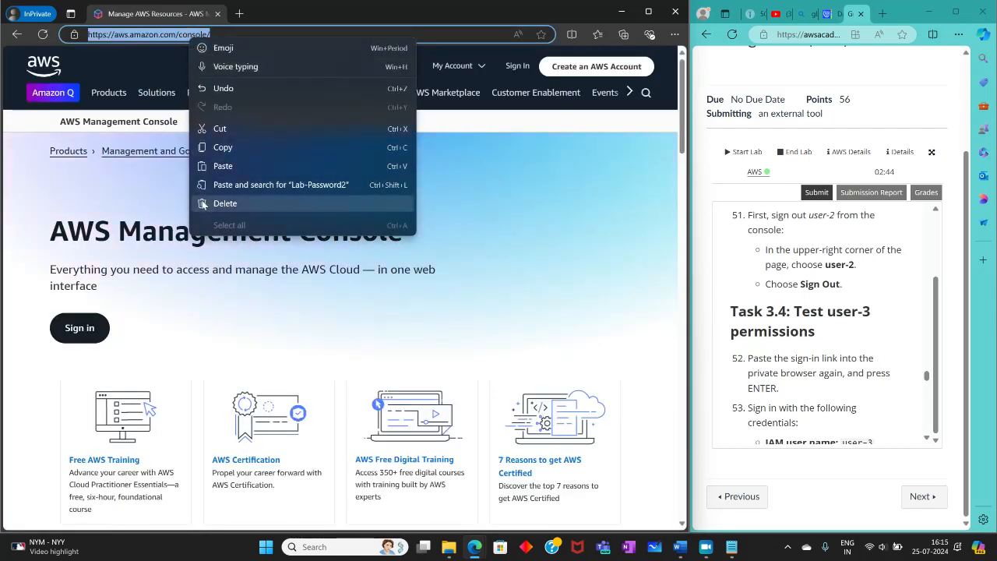
key("Escape")
Step: Copy the IAM sign-in link from the Notepad note and open it in the private browser window
left_click(731, 546)
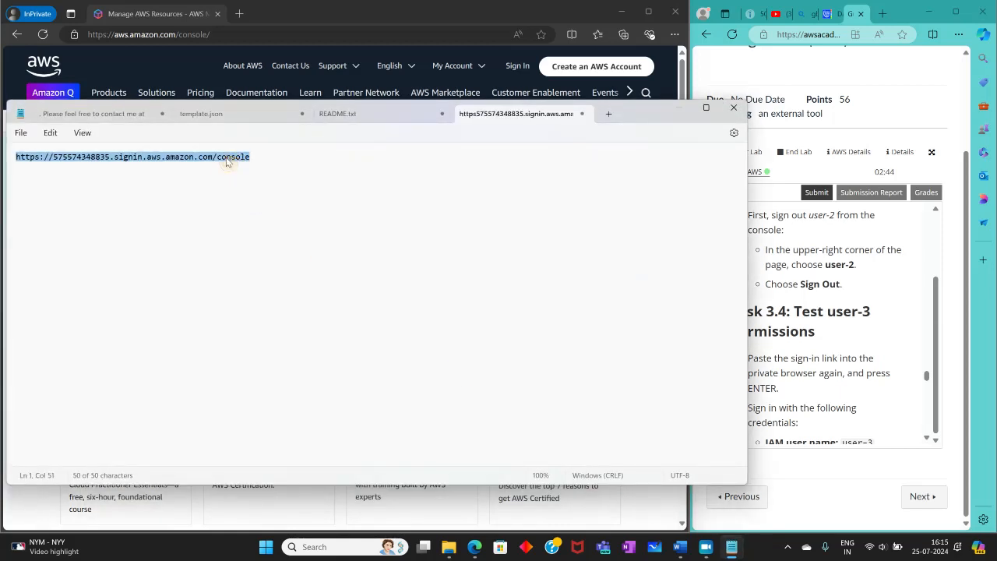
right_click(227, 161)
left_click(256, 223)
left_click(267, 35)
right_click(269, 36)
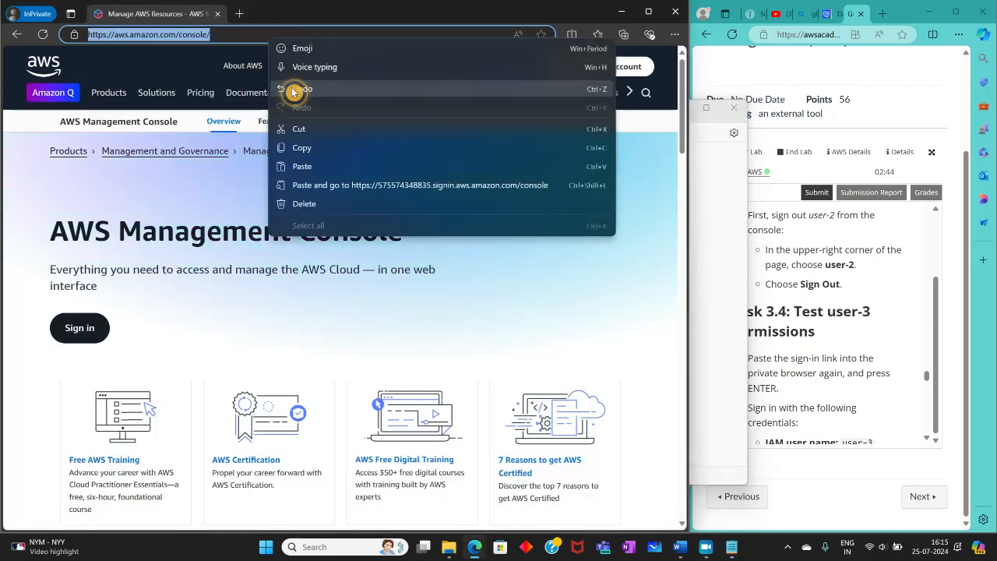
left_click(330, 187)
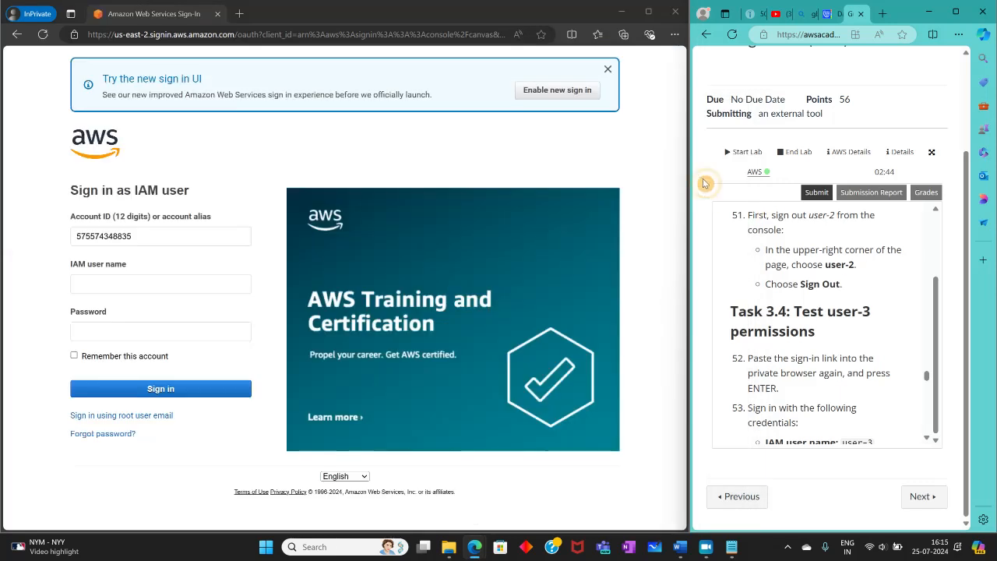
Step: Copy the user name user-3 from lab step 53 into the IAM user name field
scroll(895, 382, "down", 3)
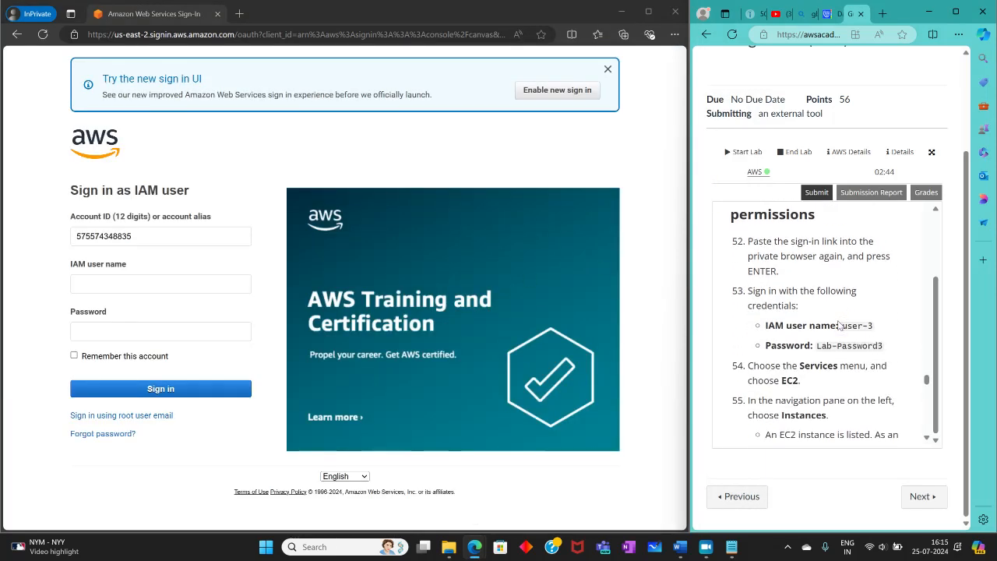
left_click_drag(839, 325, 877, 329)
right_click(854, 327)
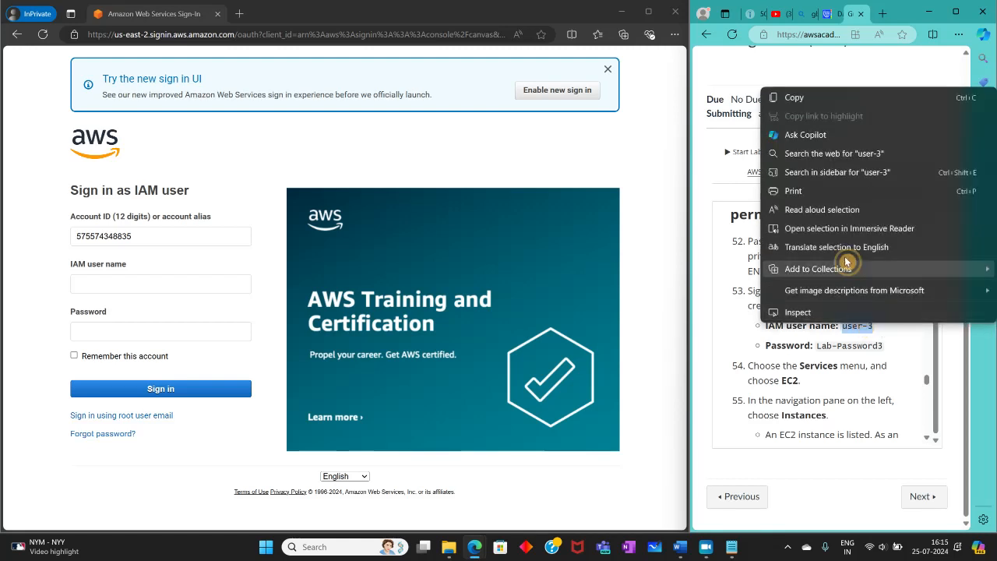
left_click(795, 98)
right_click(100, 282)
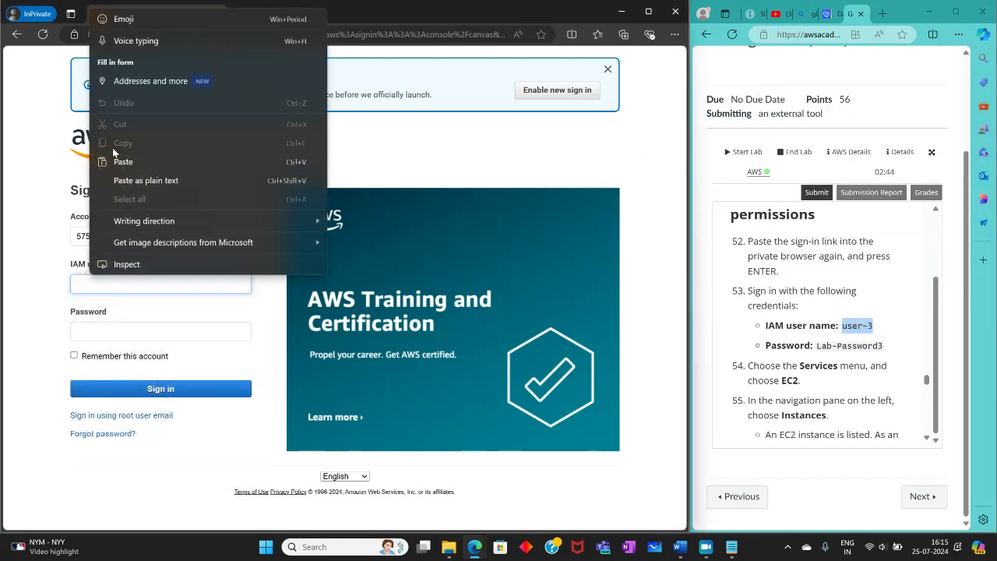
left_click(122, 162)
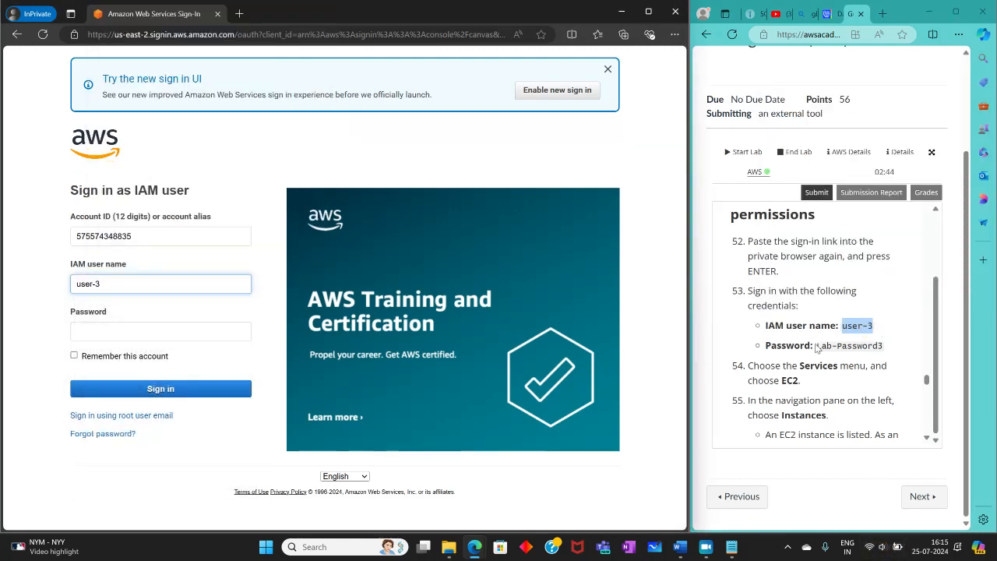
Step: Copy the password for user-3 from the lab instructions into the password field and sign in
left_click_drag(816, 347, 872, 344)
right_click(874, 343)
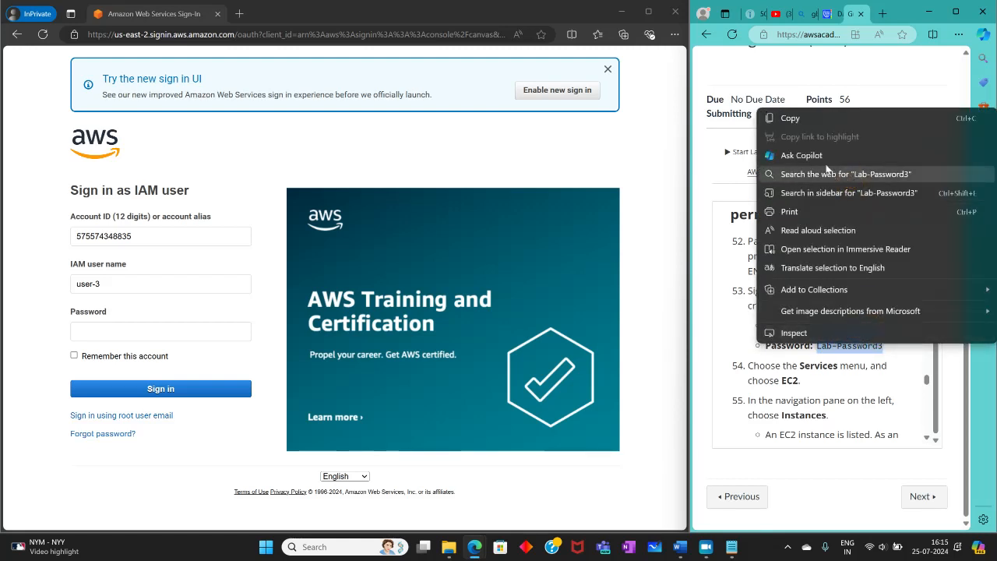
left_click(802, 117)
left_click(78, 331)
right_click(82, 333)
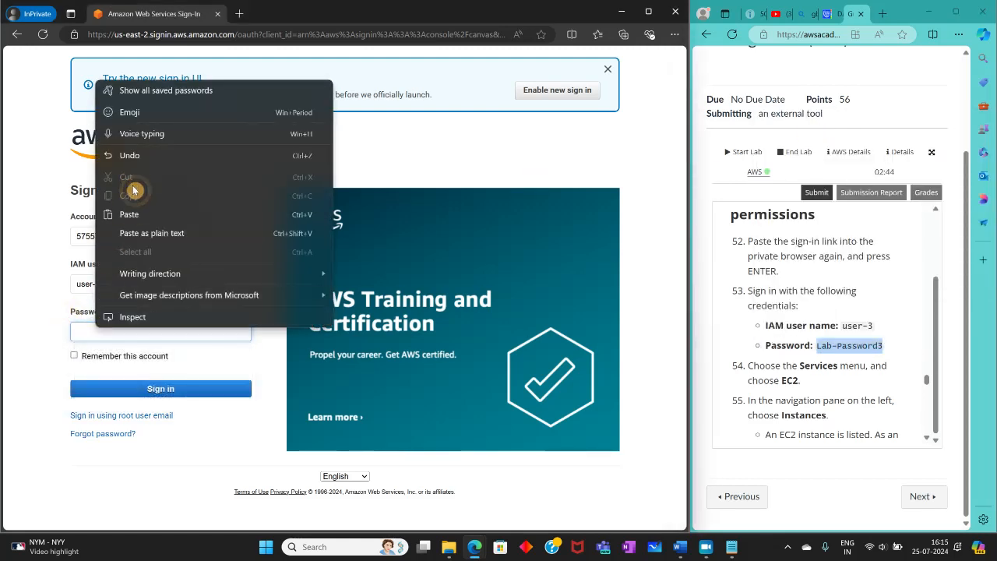
left_click(129, 194)
left_click(113, 393)
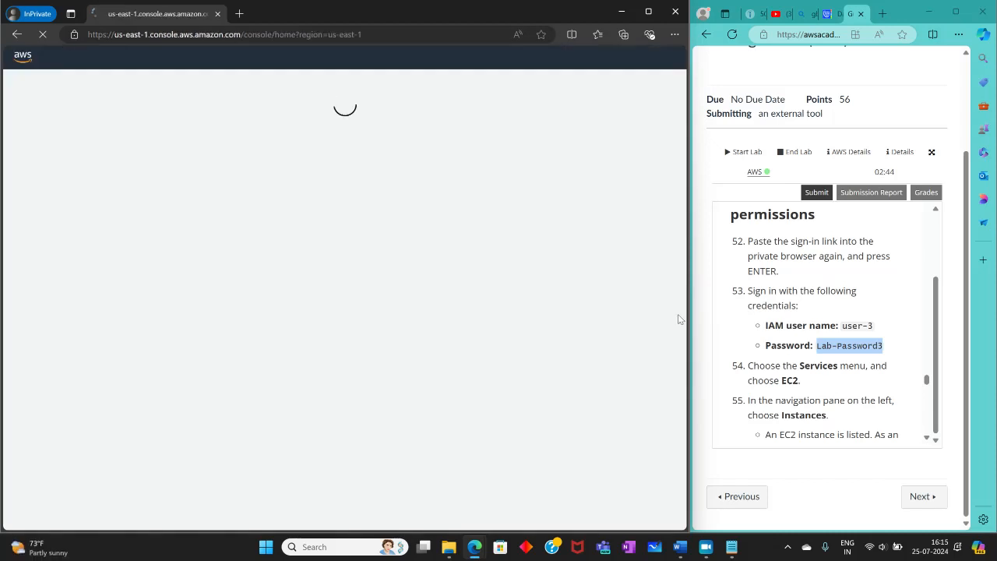
Step: Follow lab steps 54 to 56: open EC2, go to the Instances list and open the listed instance's details
scroll(775, 339, "down", 2)
scroll(775, 339, "down", 1)
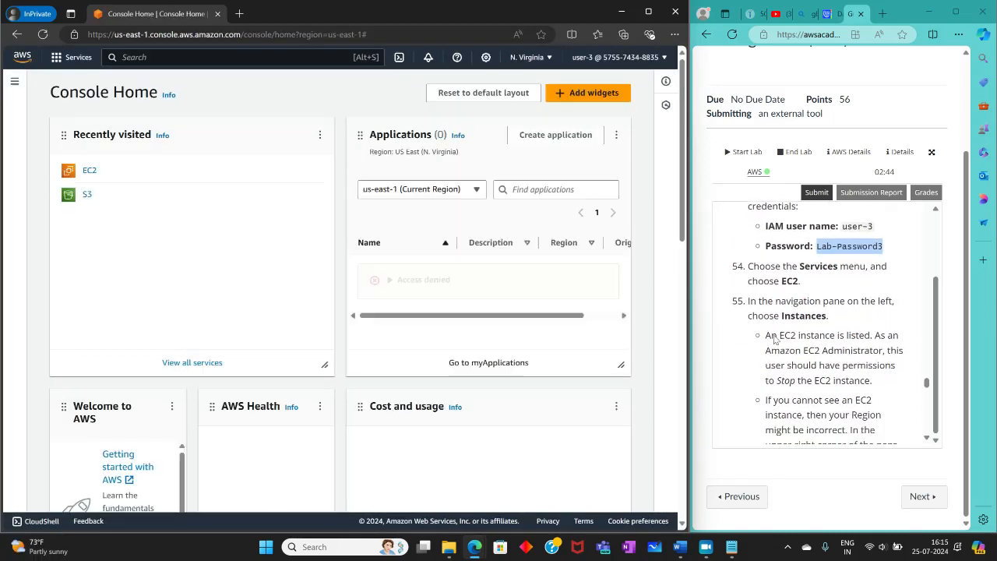
left_click(89, 171)
scroll(778, 408, "down", 1)
scroll(779, 408, "down", 3)
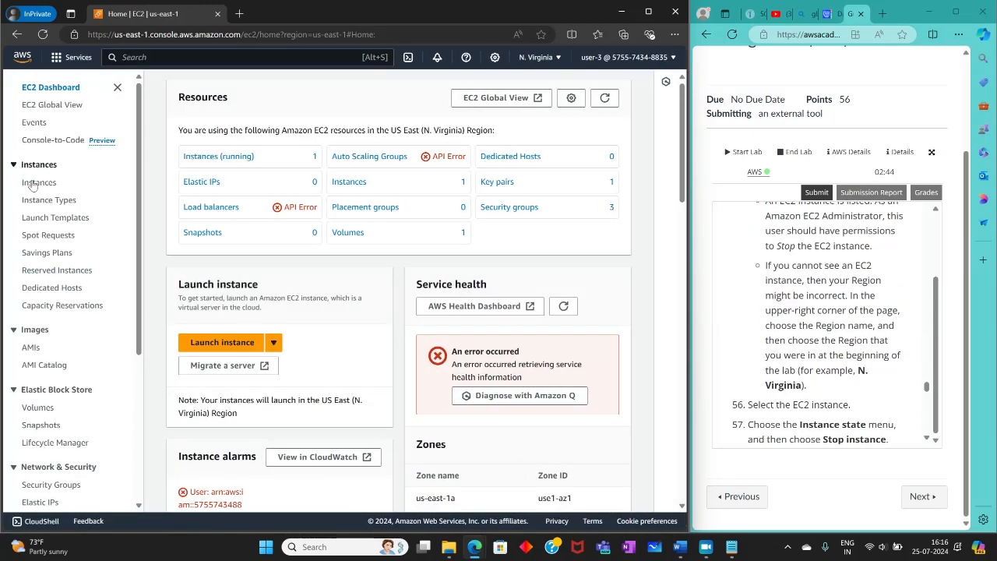
left_click(35, 183)
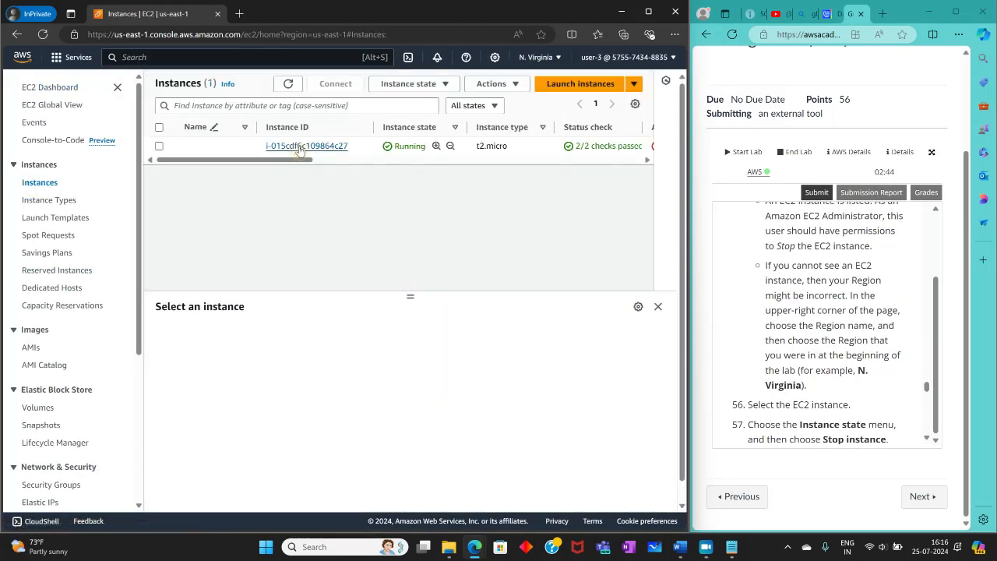
left_click(306, 146)
Step: Stop the EC2 instance as user-3 following lab steps 57 and 58, confirming the stop request
scroll(801, 311, "down", 3)
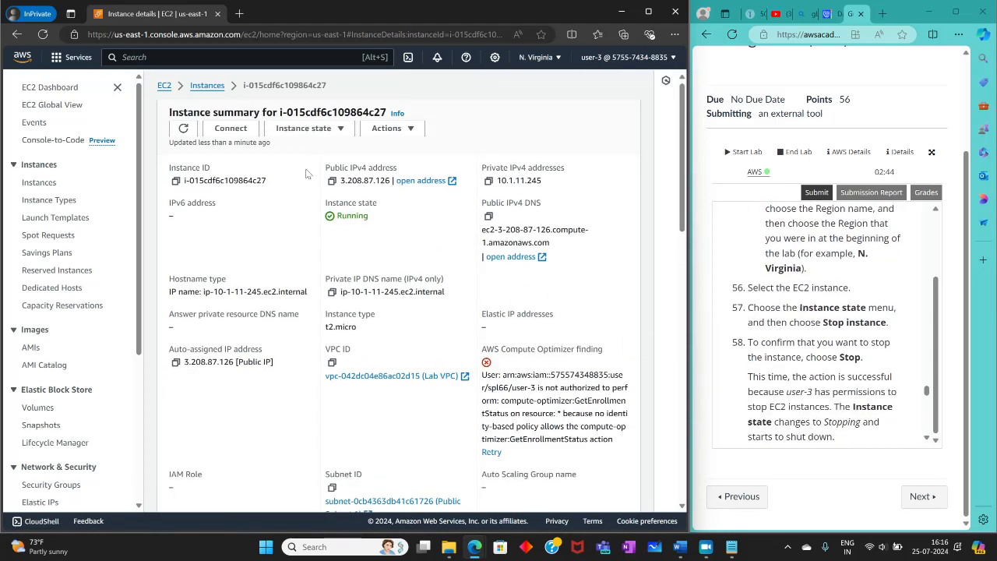
left_click(321, 130)
left_click(317, 147)
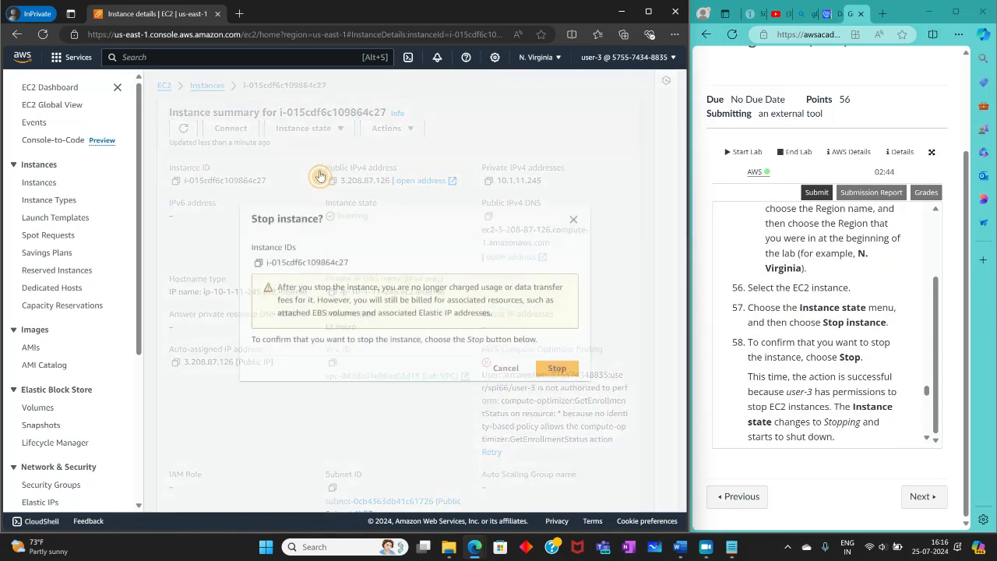
left_click(555, 366)
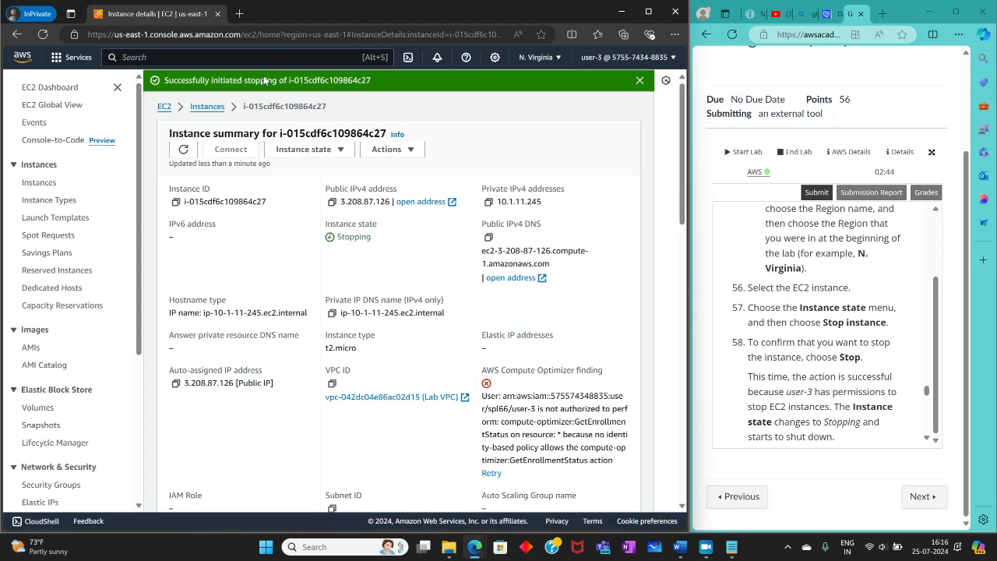
Step: Read the lab's conclusion and closing steps through step 63, visit the Module wrap-up page and return to the lab page
scroll(853, 307, "down", 5)
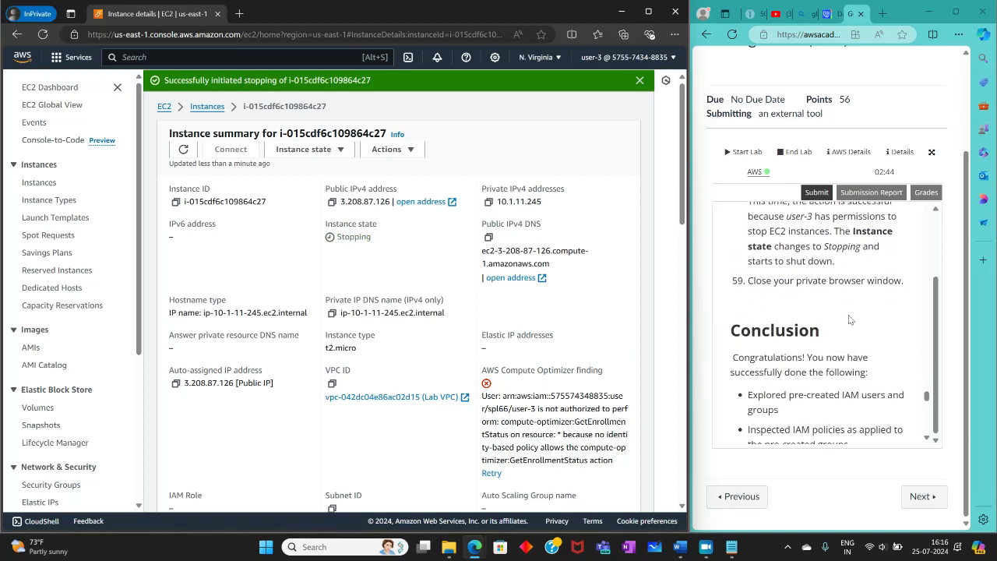
scroll(850, 319, "down", 3)
scroll(834, 309, "down", 10)
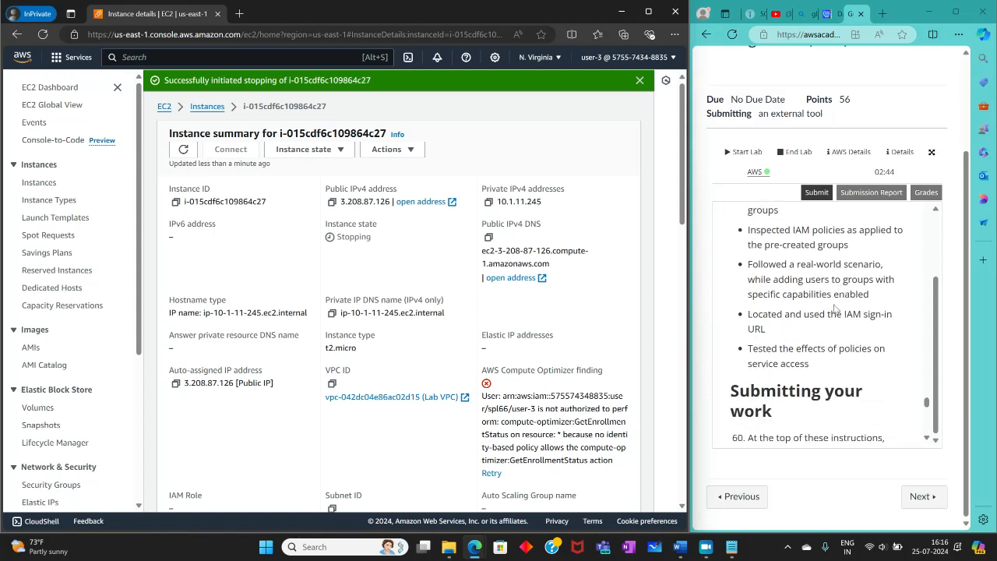
scroll(839, 315, "down", 5)
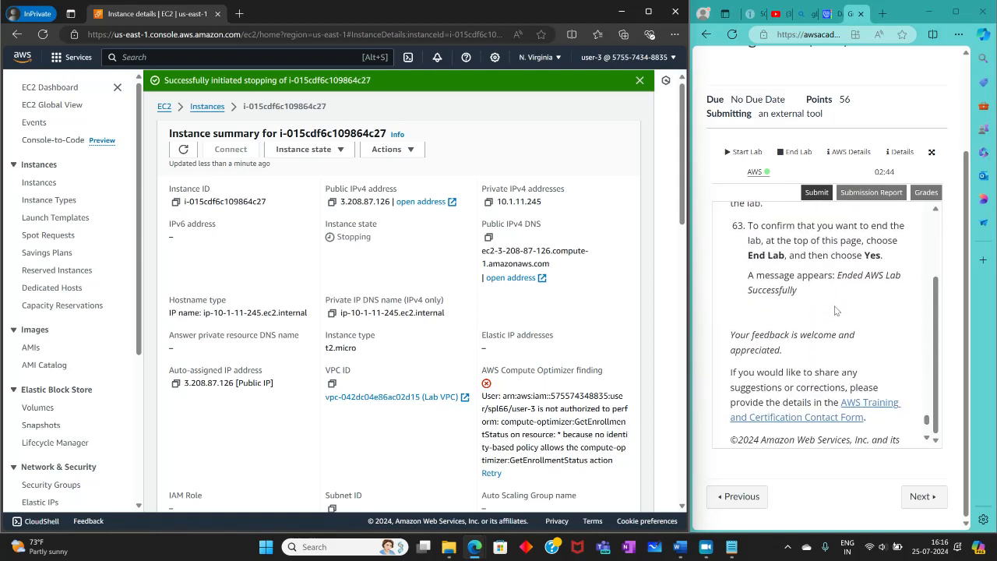
left_click(914, 495)
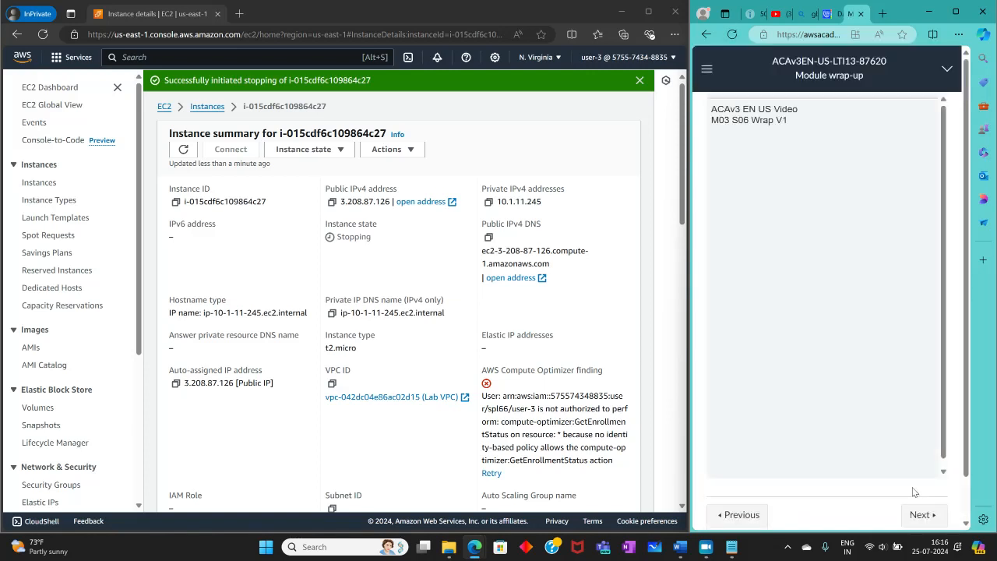
left_click(736, 514)
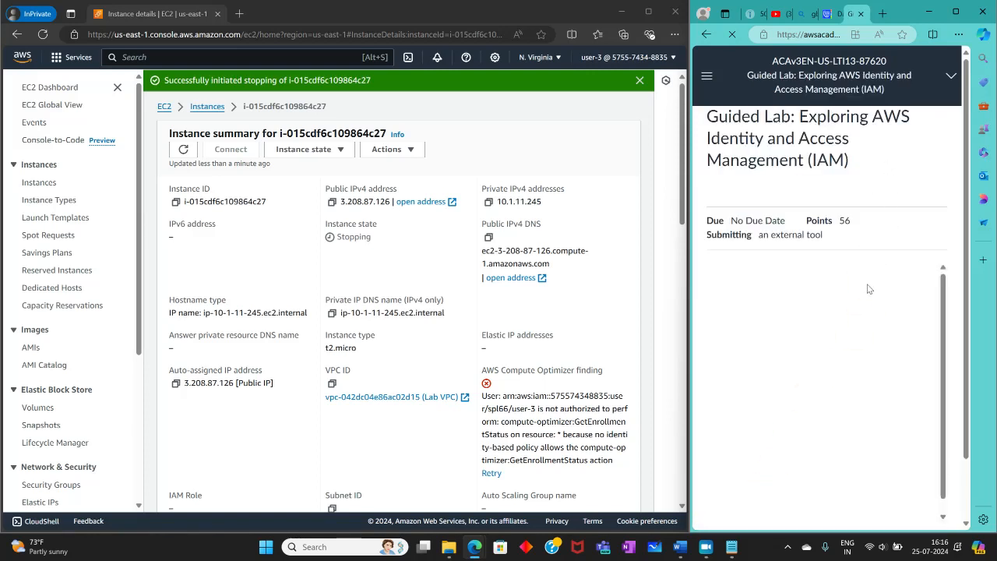
scroll(844, 279, "down", 2)
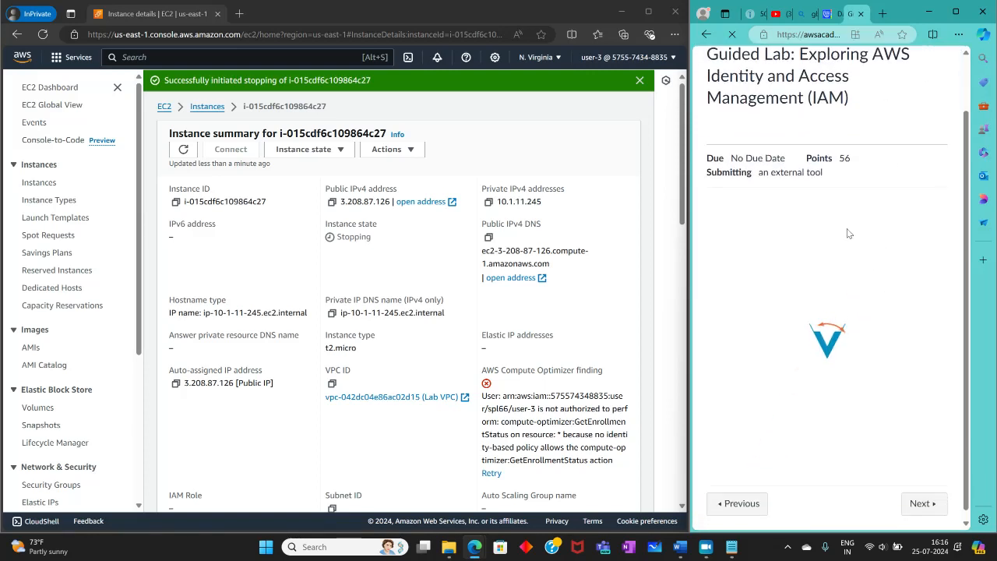
left_click(921, 495)
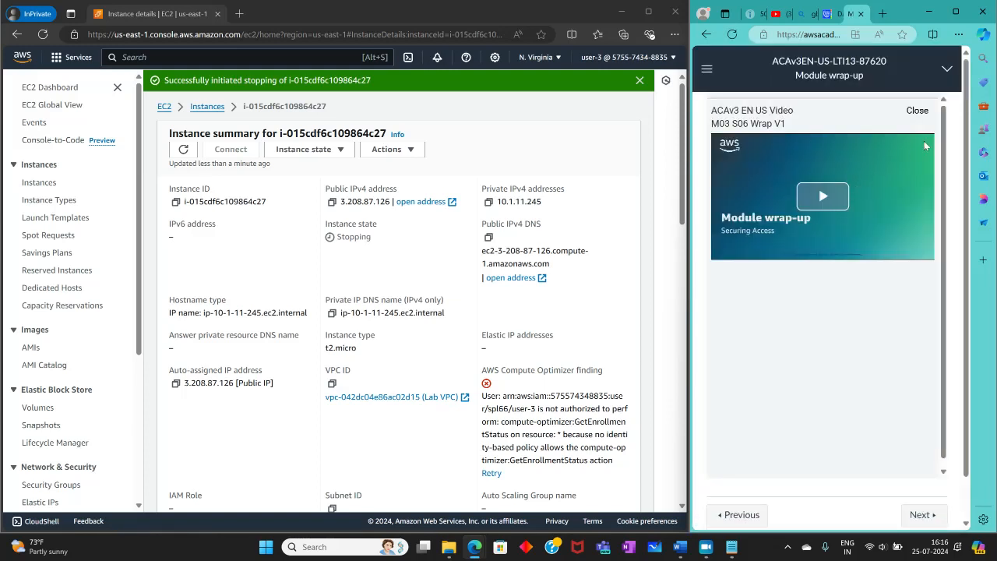
left_click(915, 111)
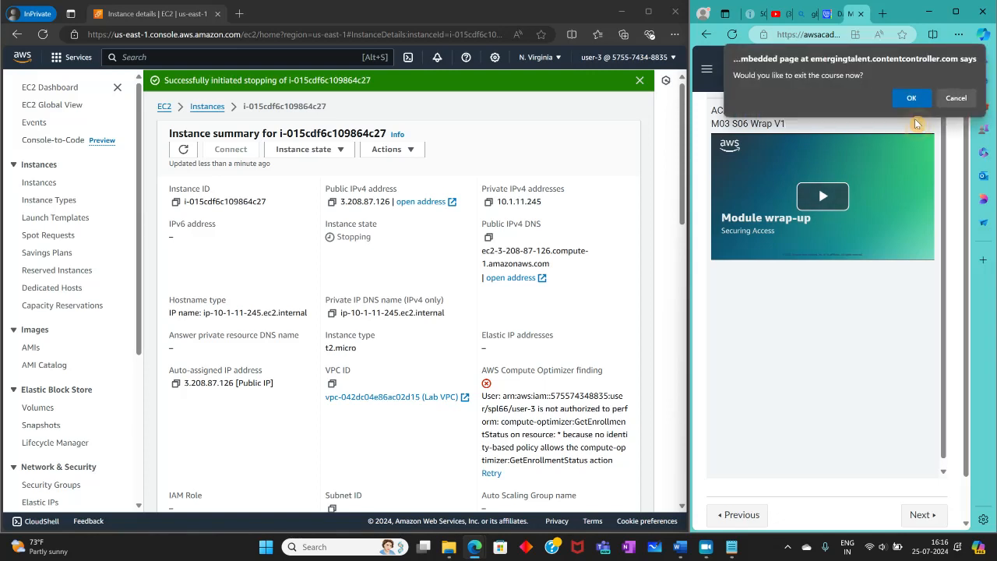
left_click(954, 99)
left_click(707, 69)
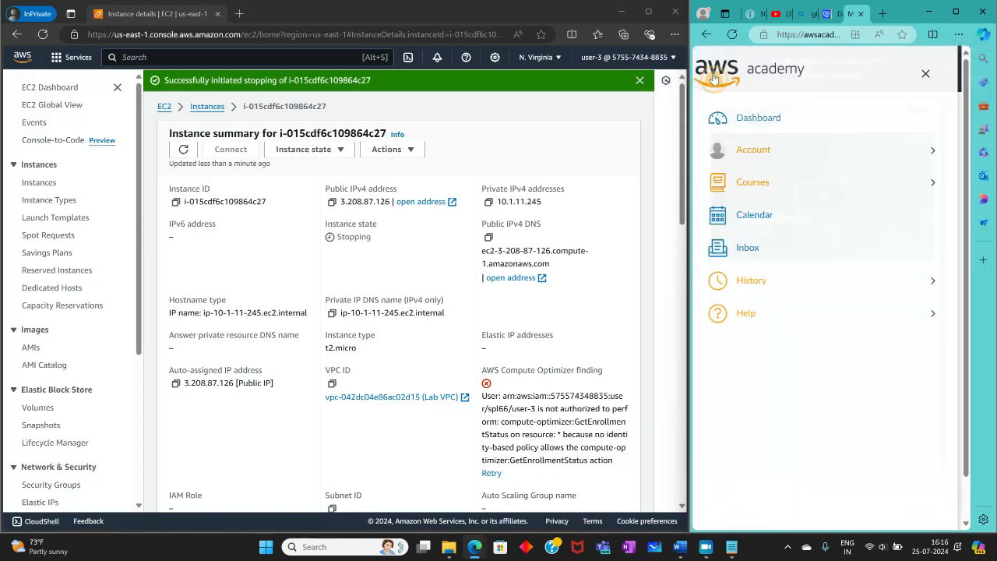
left_click(939, 76)
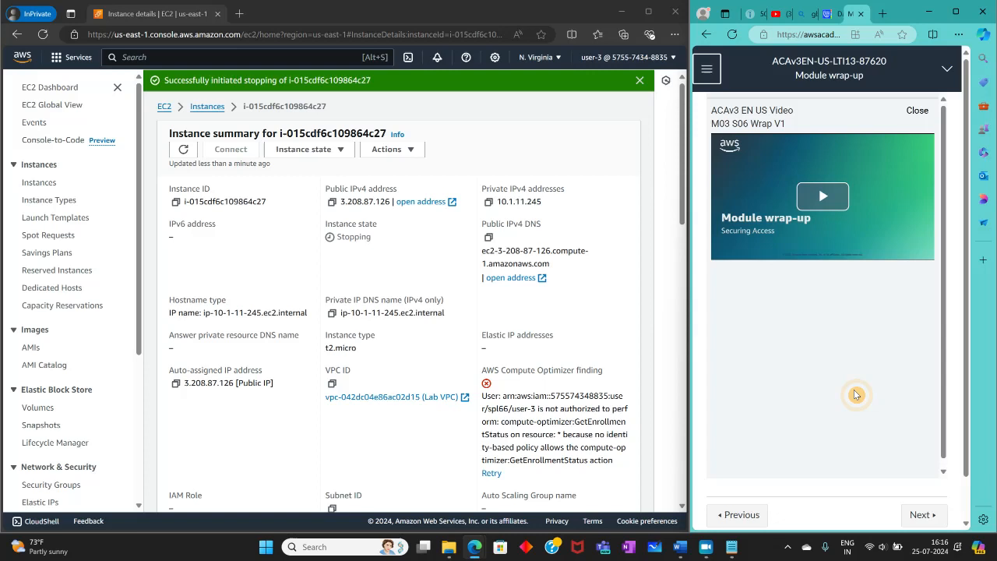
left_click(746, 515)
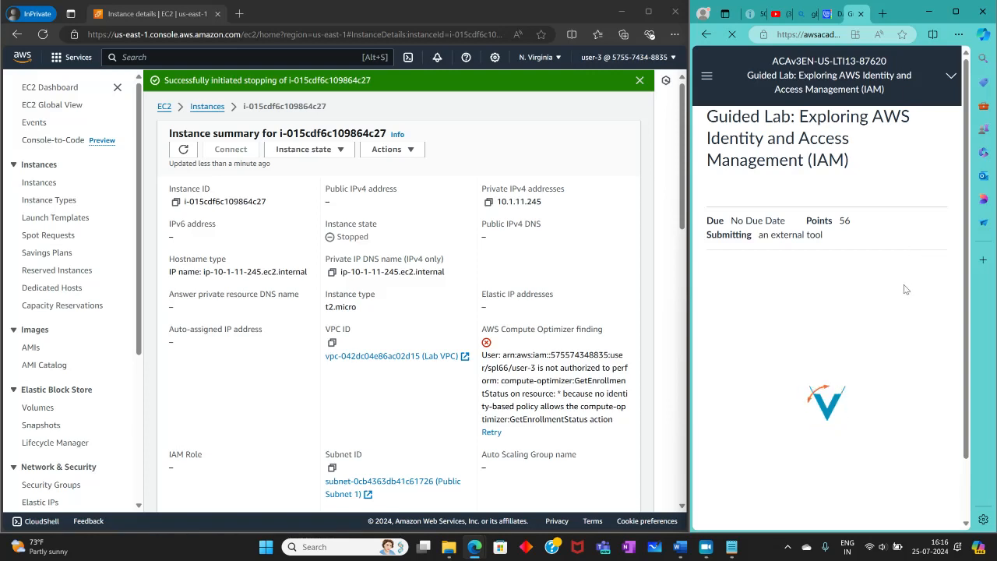
Step: Submit the guided lab for grading from the reloaded lab page and confirm the submission
left_click(932, 320)
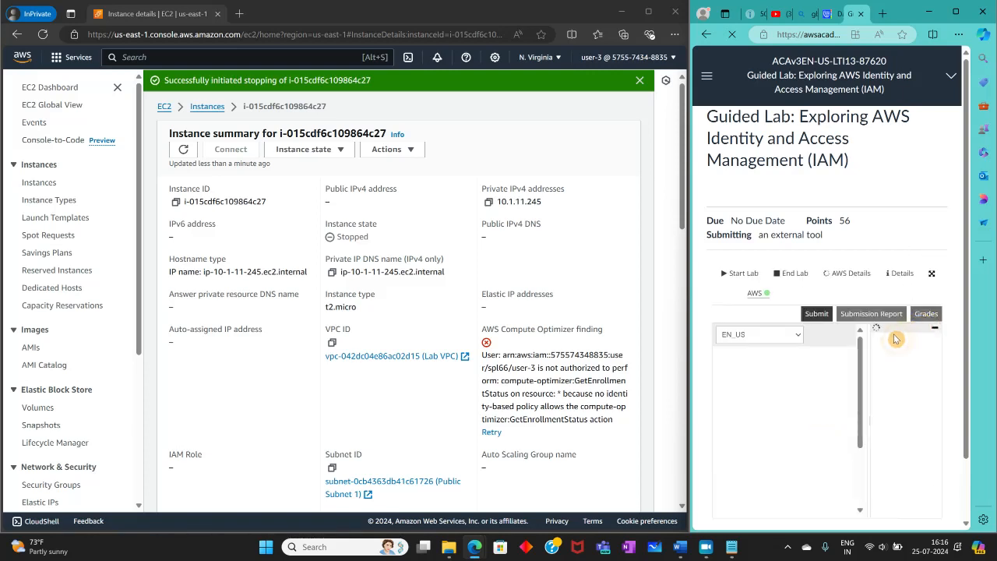
scroll(894, 338, "down", 2)
left_click(816, 244)
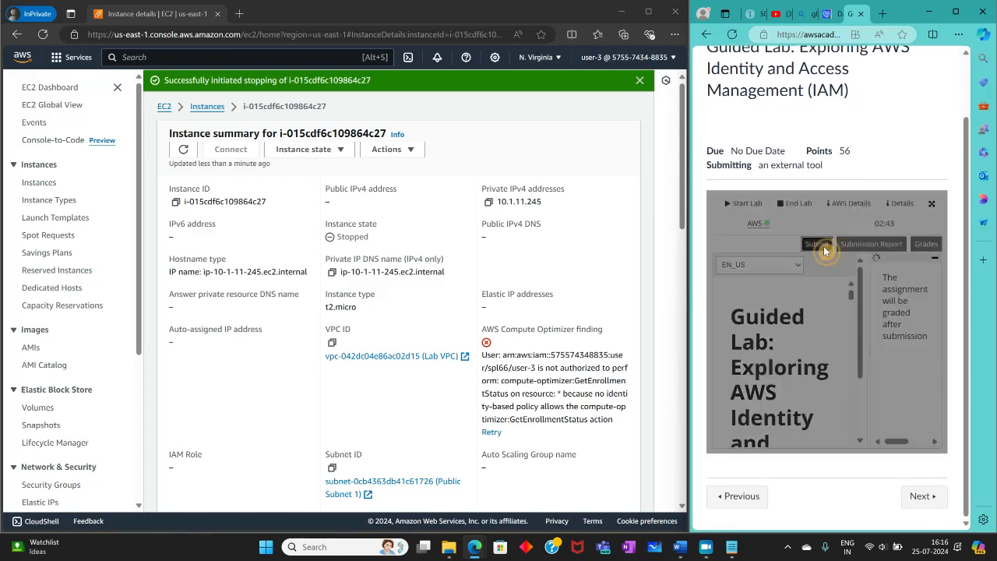
left_click(847, 243)
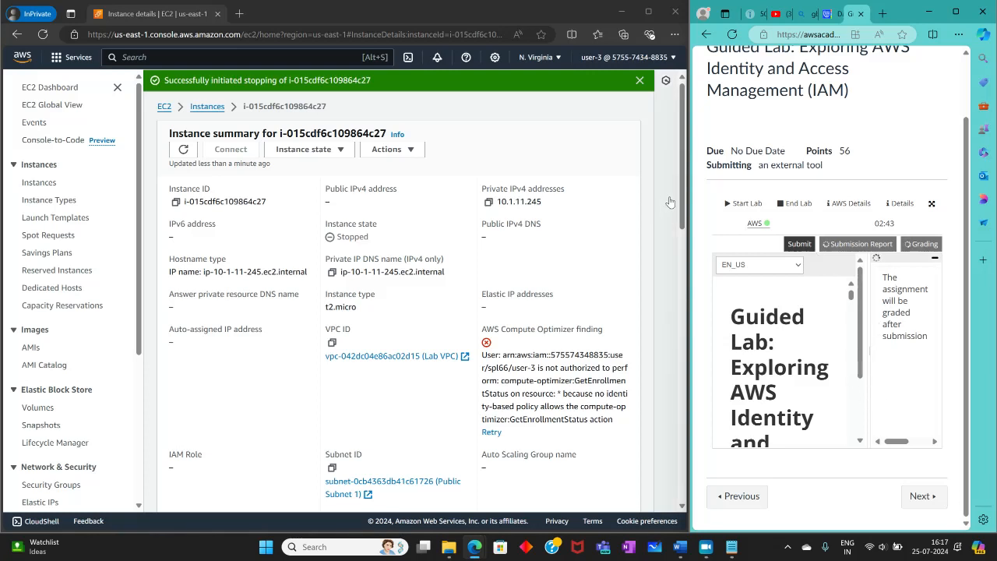
Step: Maximize the lab's browser window and review the total score and the grade of each Task 2 check
left_click(956, 13)
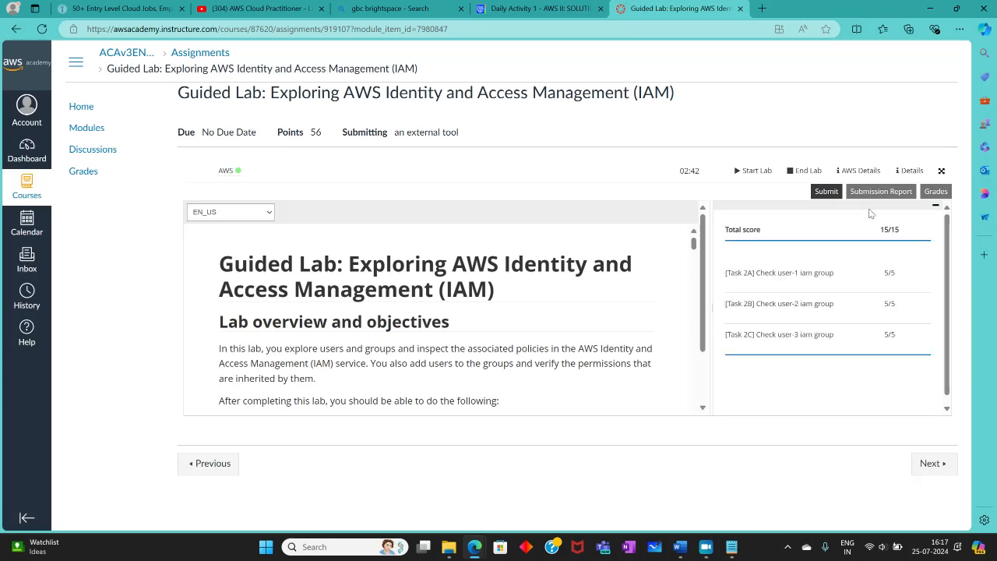
left_click_drag(877, 227, 908, 229)
left_click(911, 377)
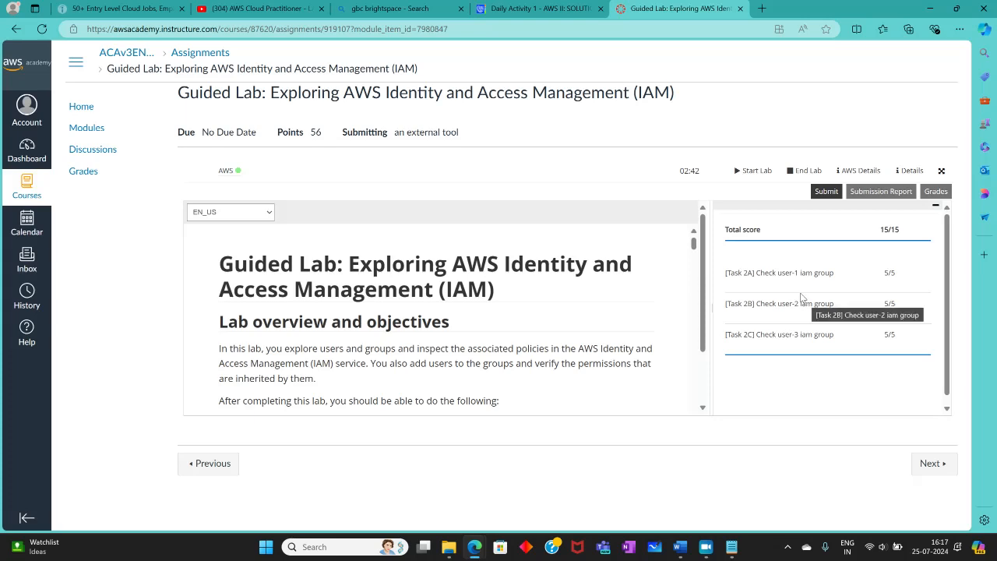
scroll(807, 368, "down", 1)
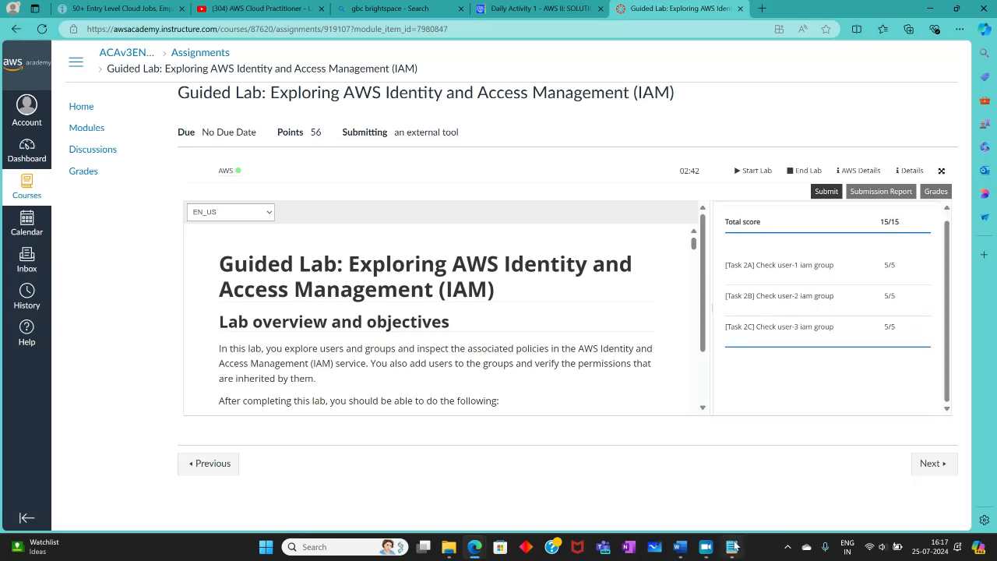